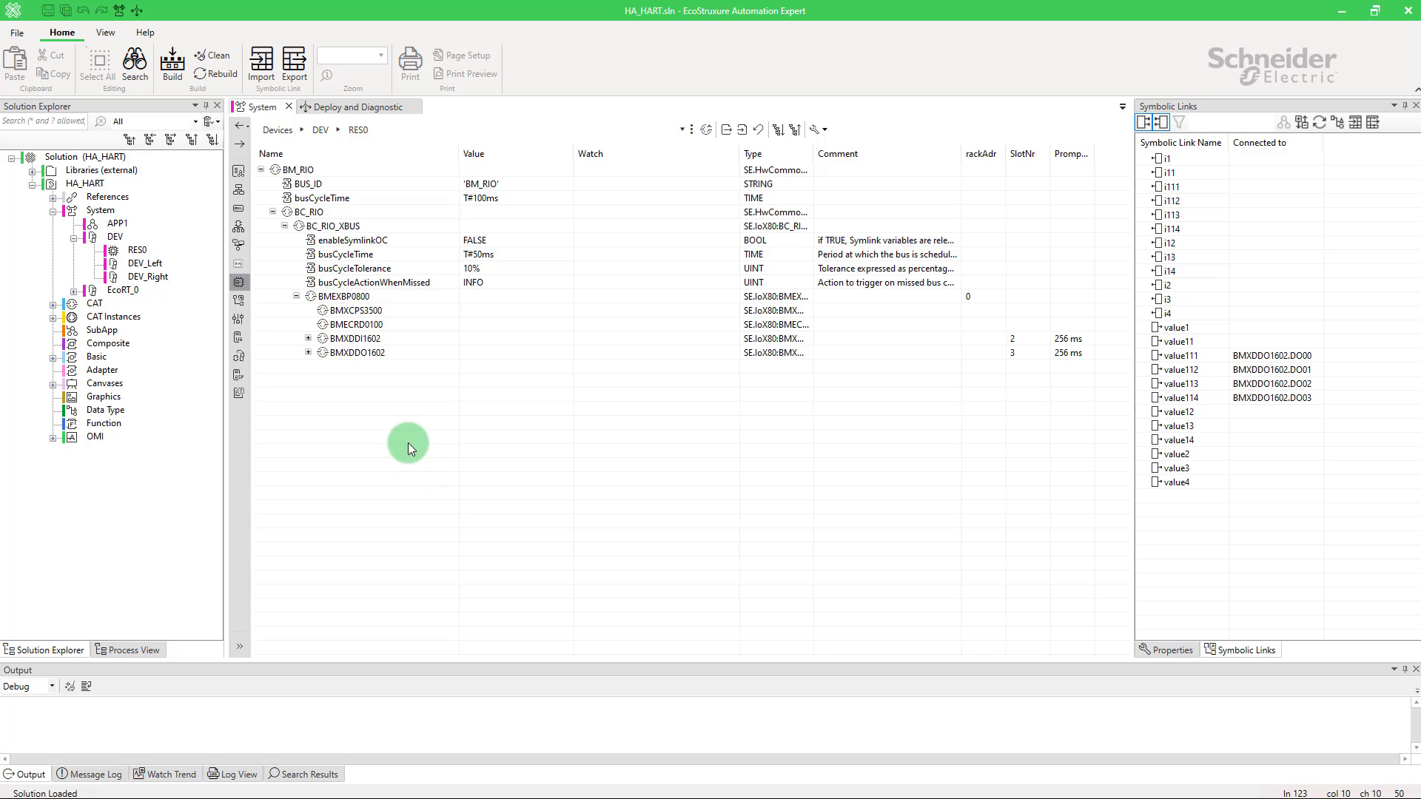
Step: Add the SE.IoX80.BMEAHI0812 analog input and SE.IoX80.BMEAHO0412 analog output modules to the BMEXBP0800 rack
{"action": "left_click", "coordinate": [357, 298]}
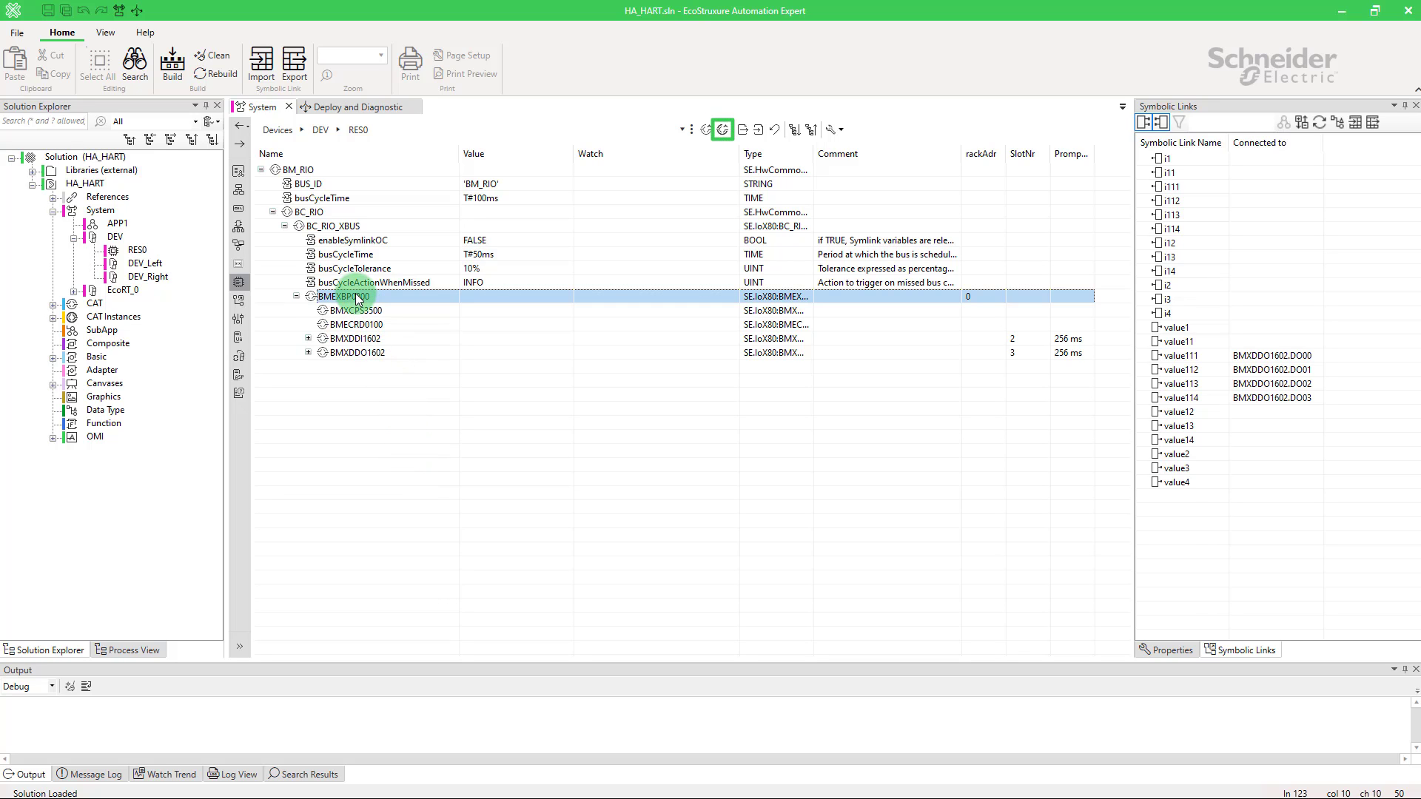
{"action": "right_click", "coordinate": [357, 297]}
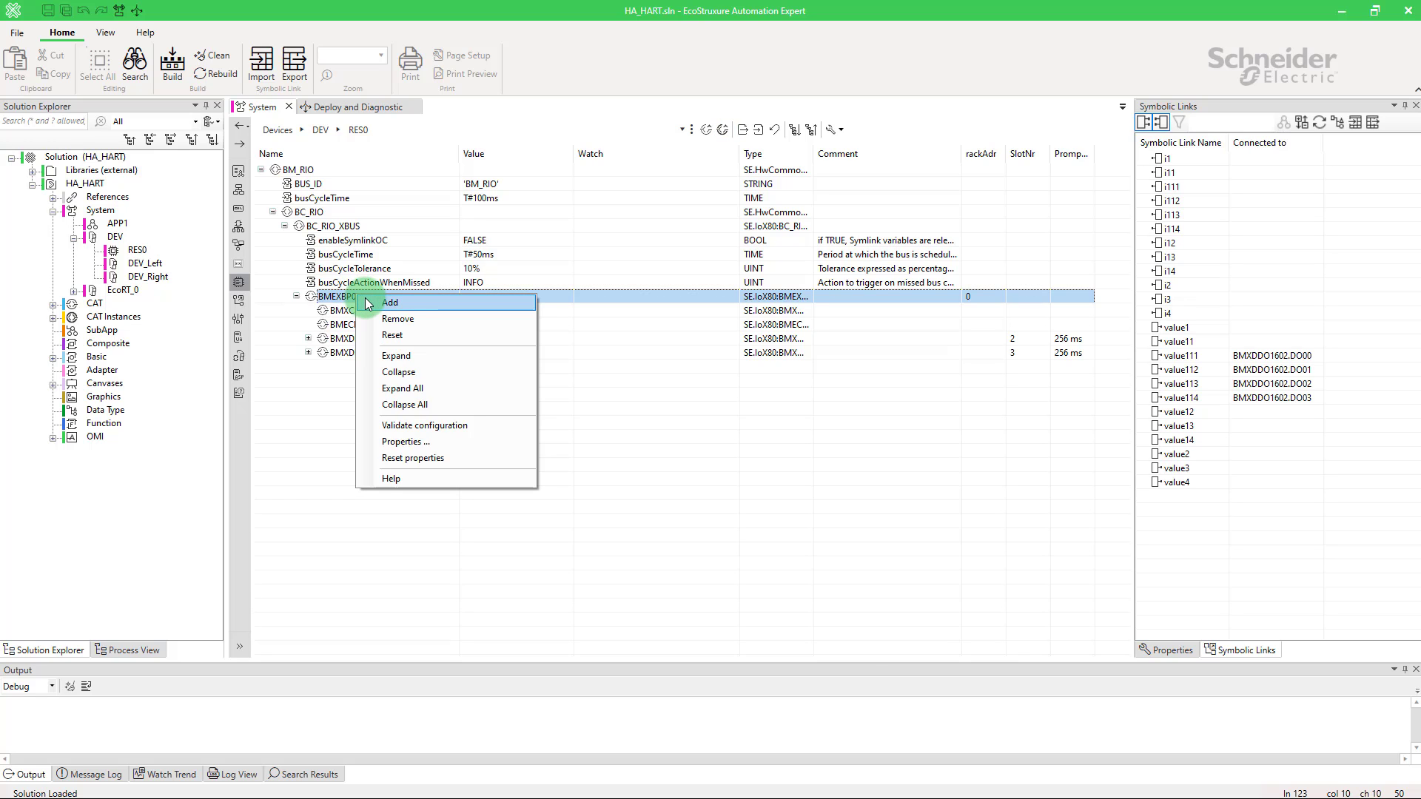
{"action": "left_click", "coordinate": [390, 302]}
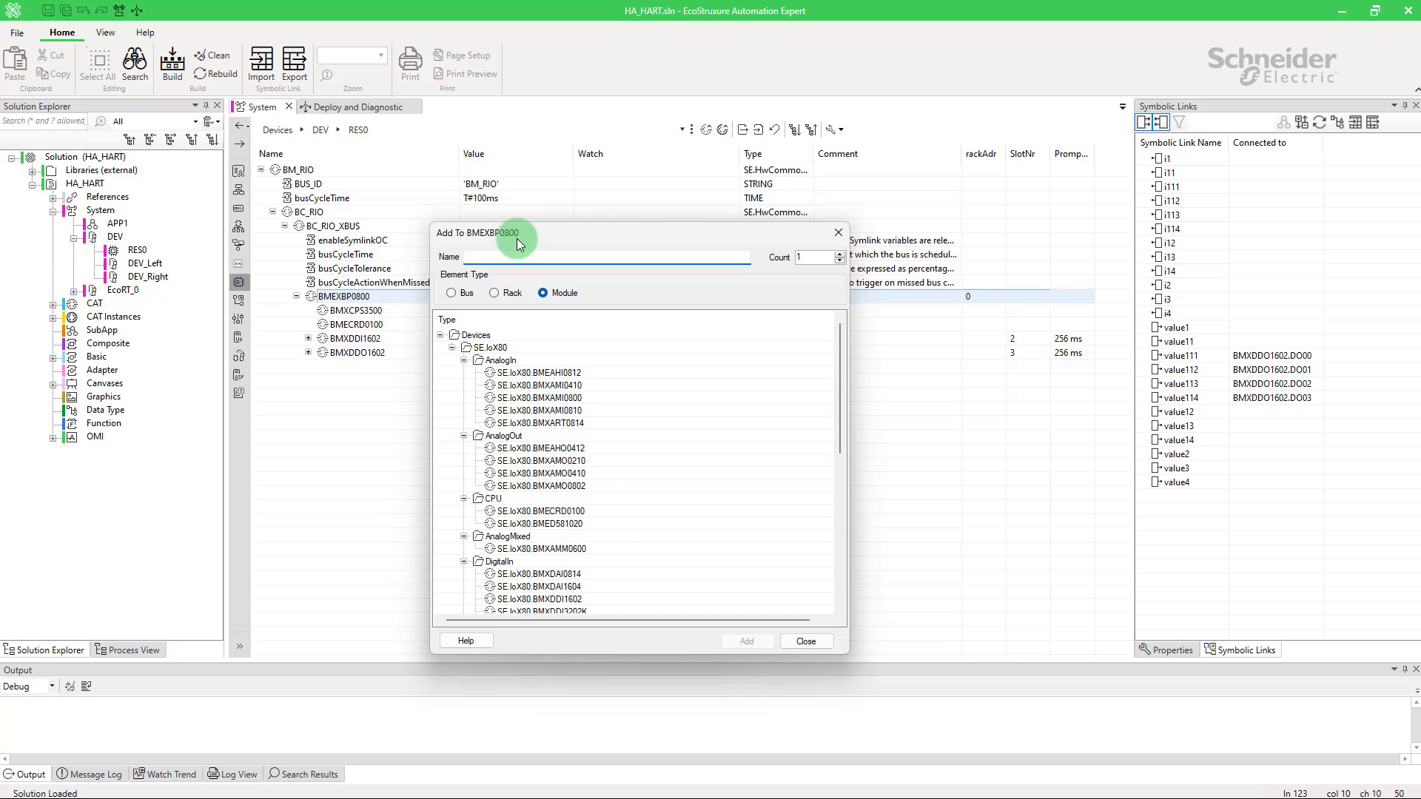
{"action": "left_click", "coordinate": [572, 374]}
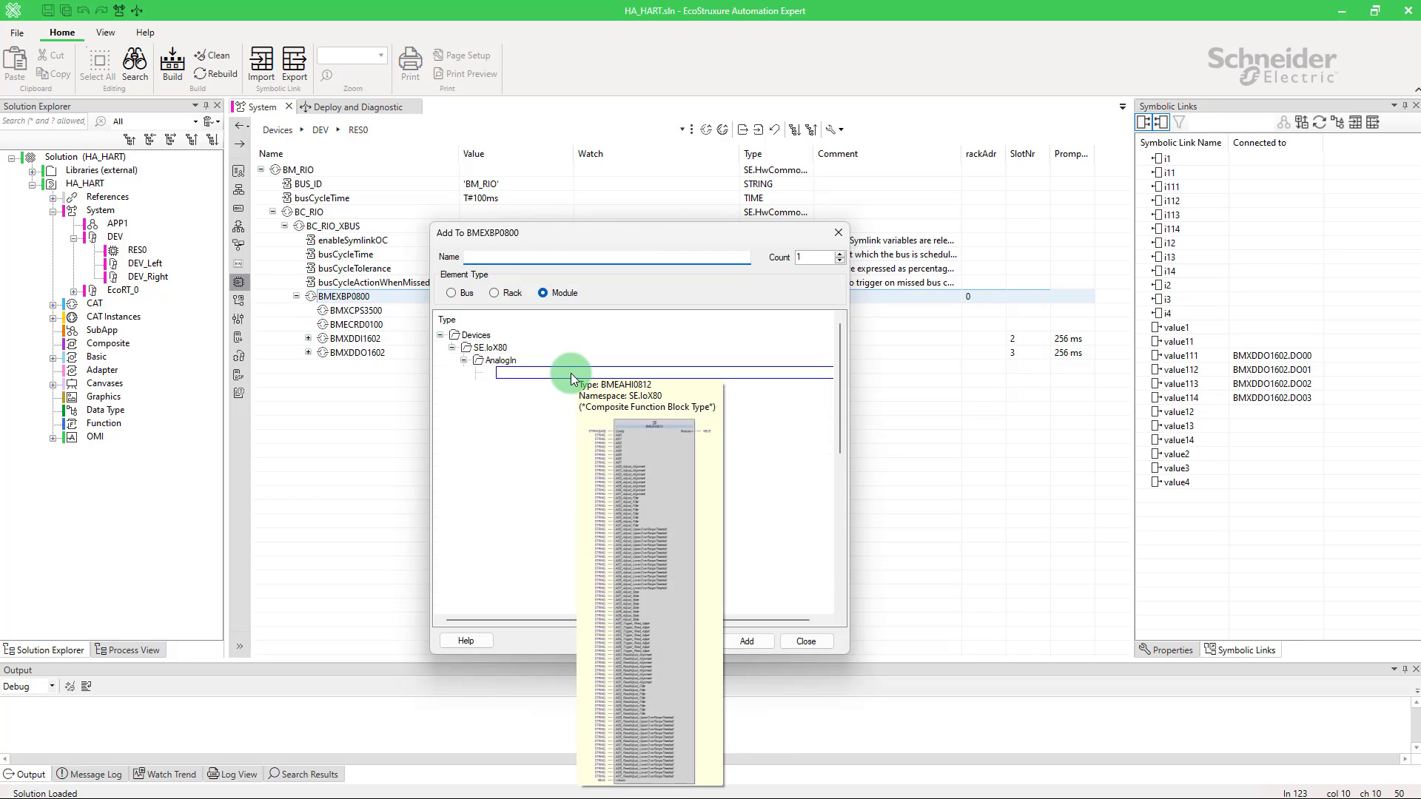
{"action": "left_click", "coordinate": [589, 449]}
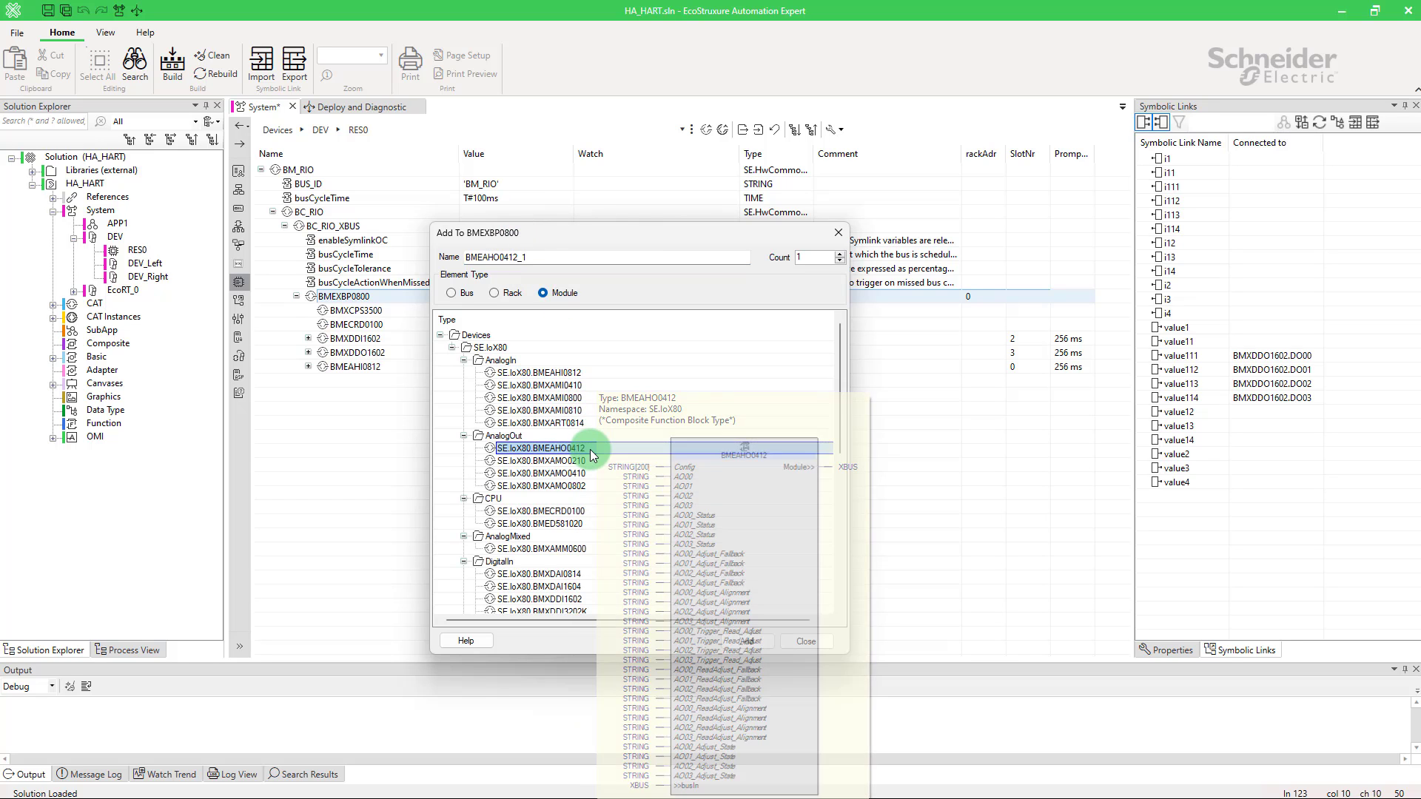
{"action": "left_click", "coordinate": [806, 641]}
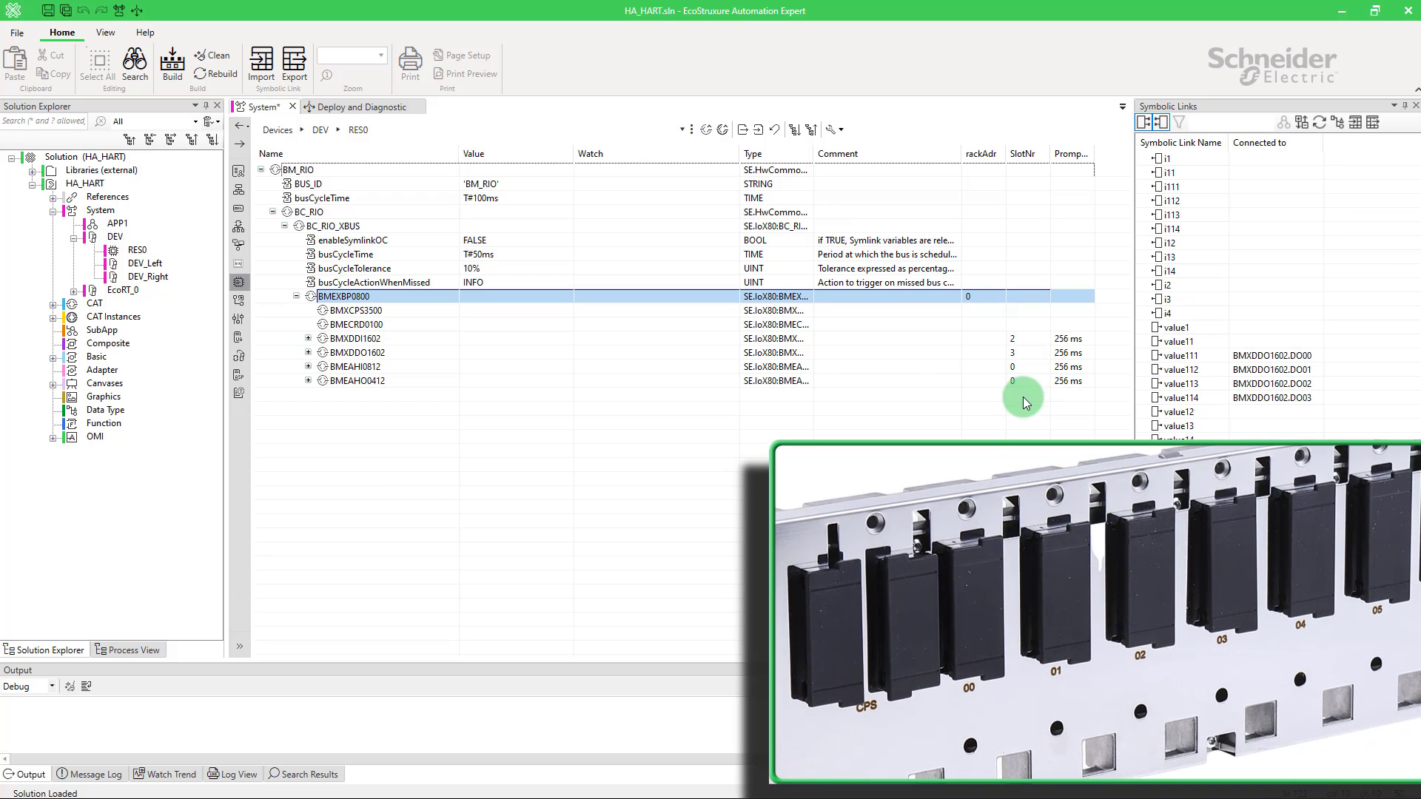
Step: Assign slot number 5 to BMEAHI0812 and slot number 6 to BMEAHO0412
{"action": "left_click", "coordinate": [1013, 366]}
{"action": "left_click", "coordinate": [1012, 366]}
{"action": "type", "text": "5"}
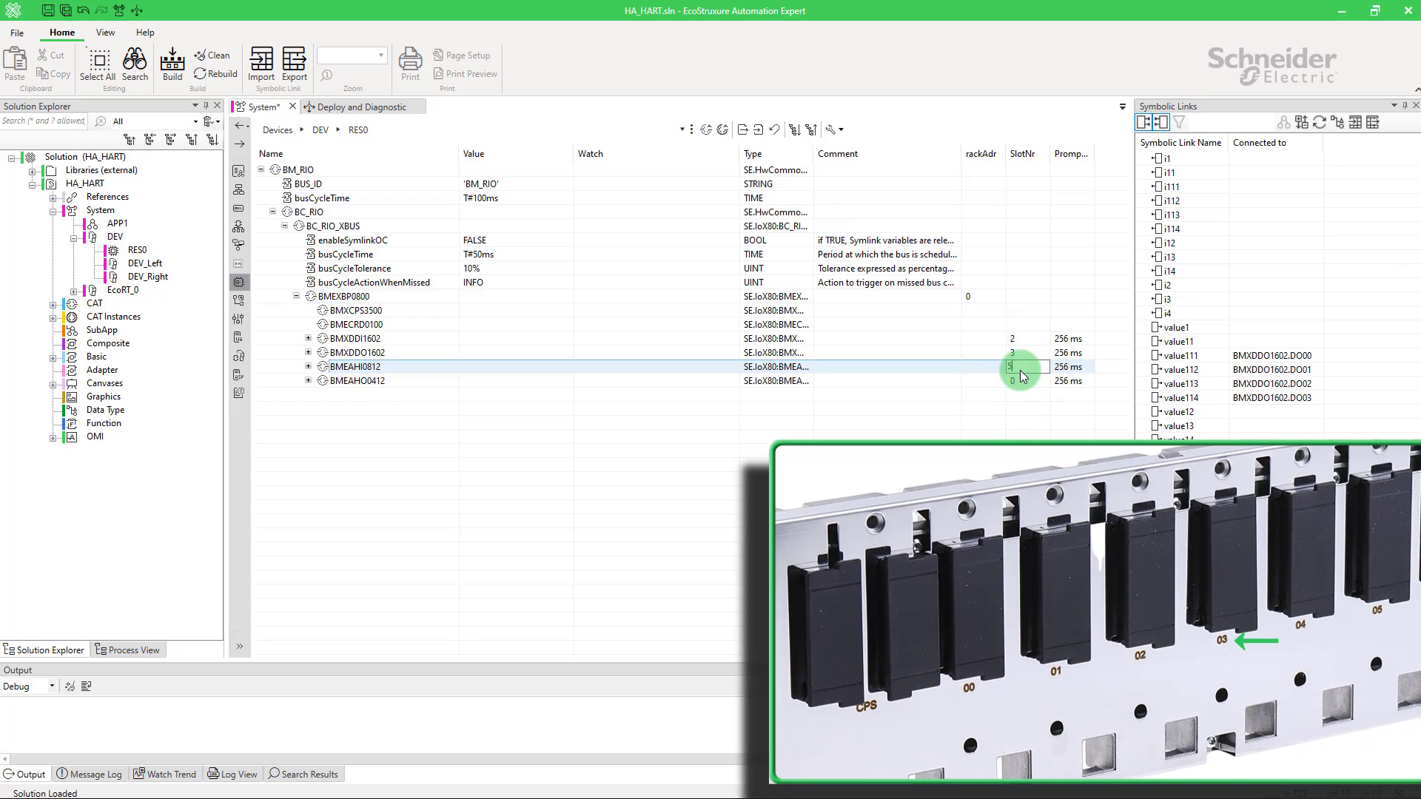
{"action": "left_click", "coordinate": [1028, 381]}
{"action": "left_click", "coordinate": [1030, 381]}
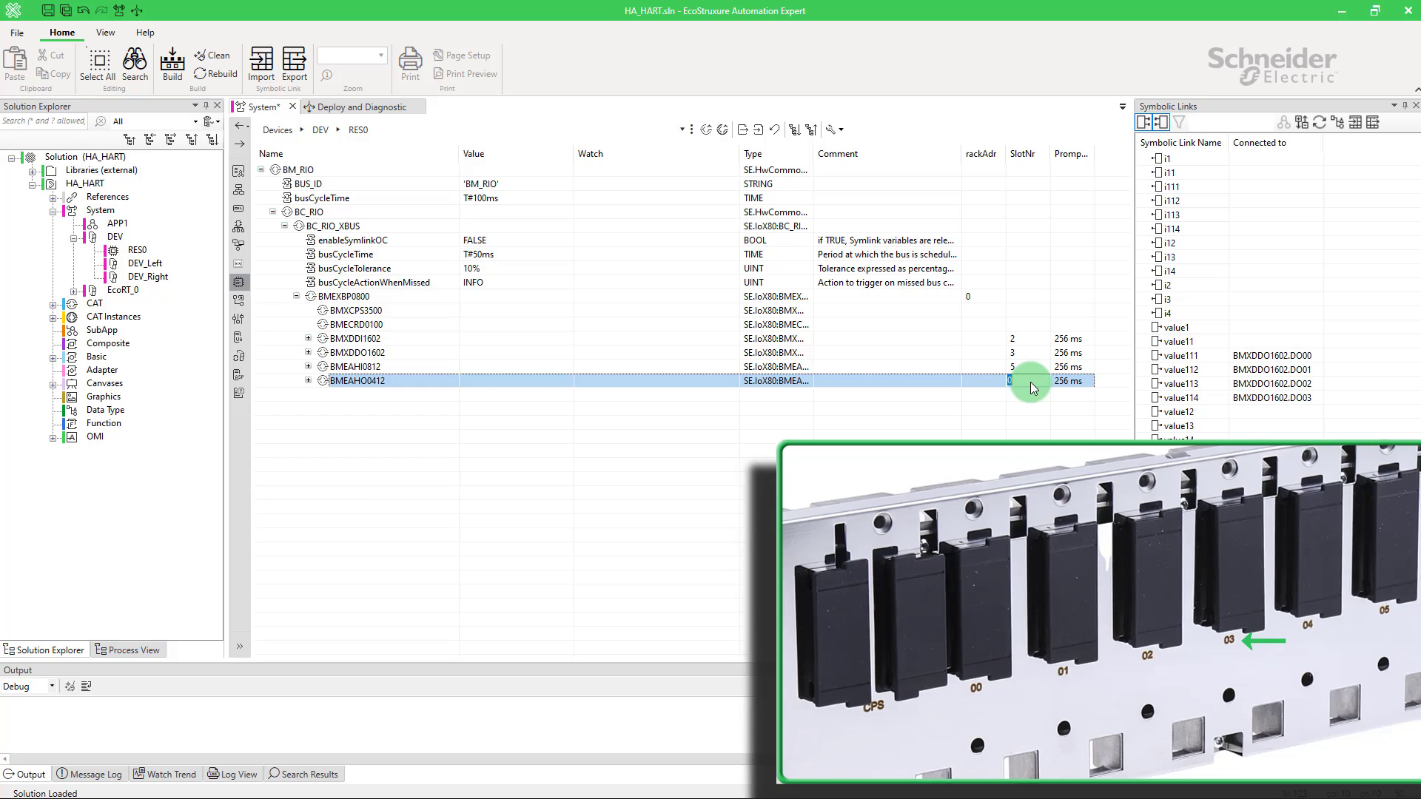
{"action": "type", "text": "6"}
{"action": "key", "text": "Return"}
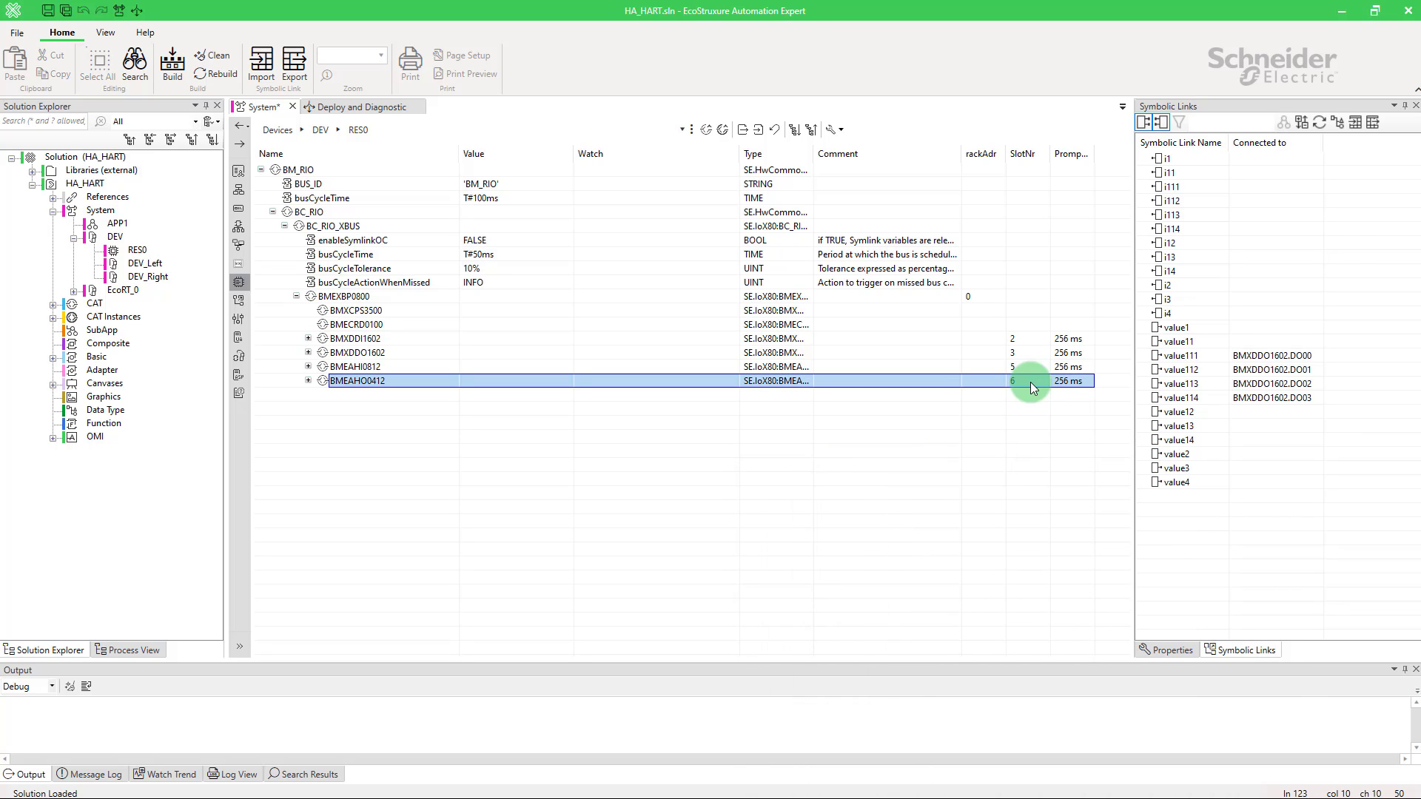
Step: Add a Standard.IoEtherNetIP.BC_RIO_EIP bus element to BC_RIO after BC_RIO_XBUS
{"action": "left_click", "coordinate": [371, 298]}
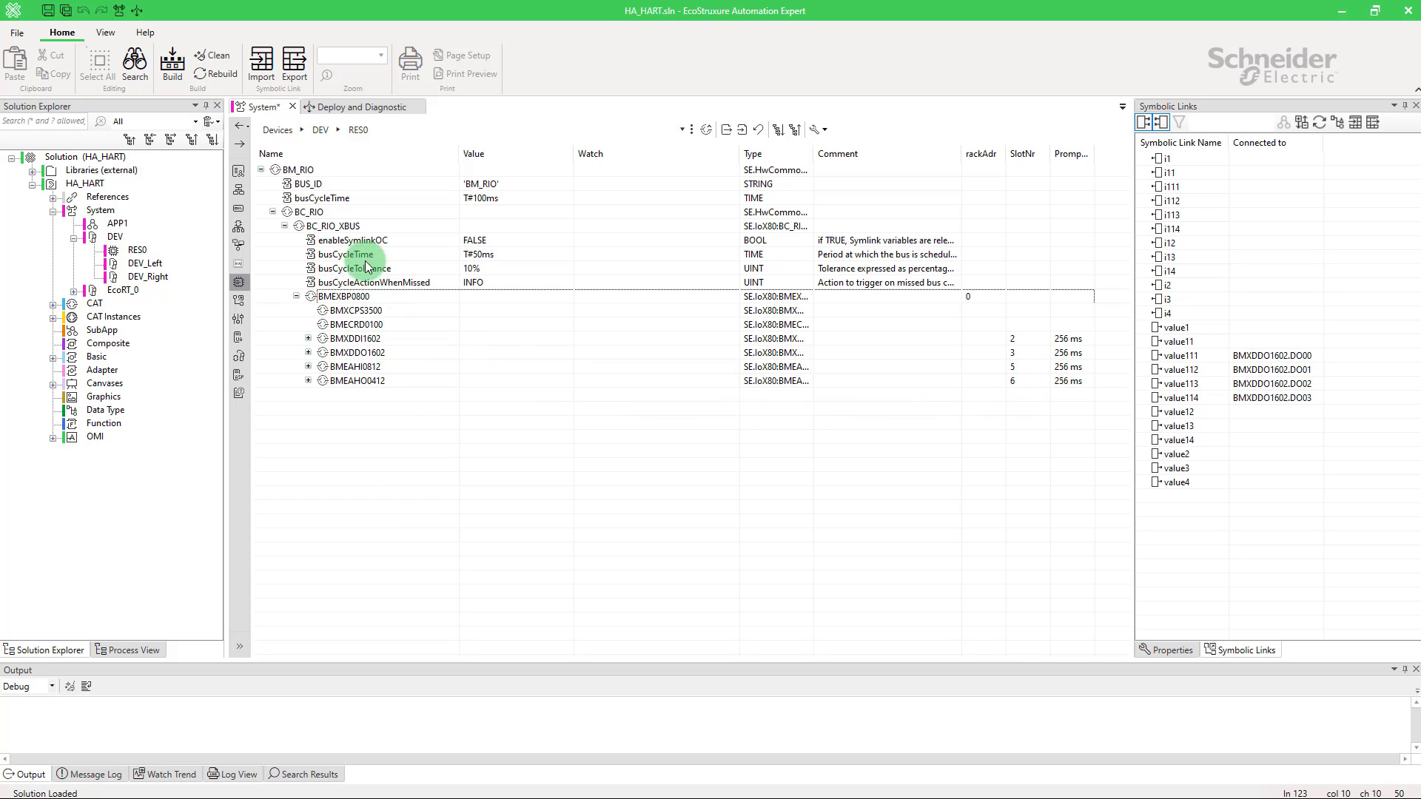
{"action": "left_click", "coordinate": [345, 229]}
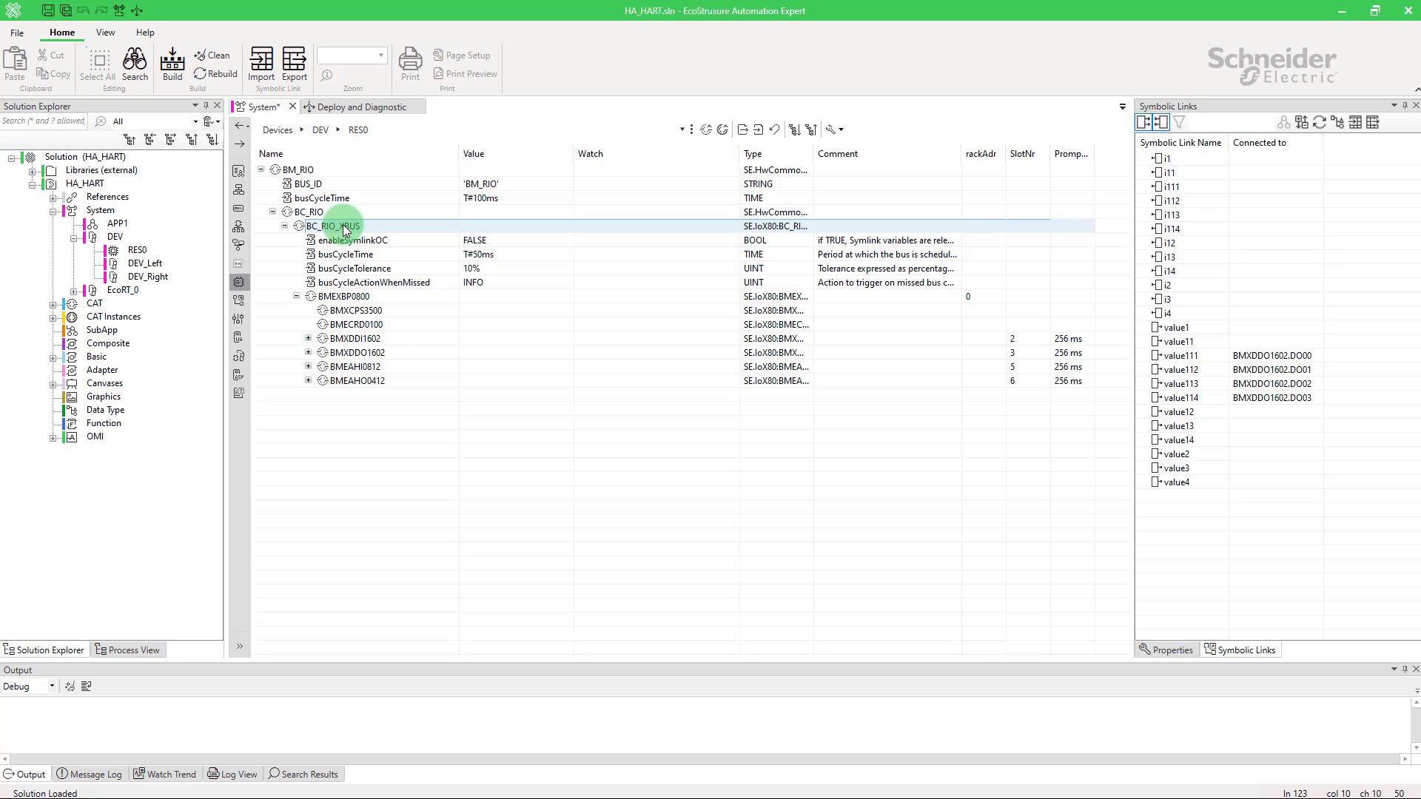
{"action": "right_click", "coordinate": [345, 229]}
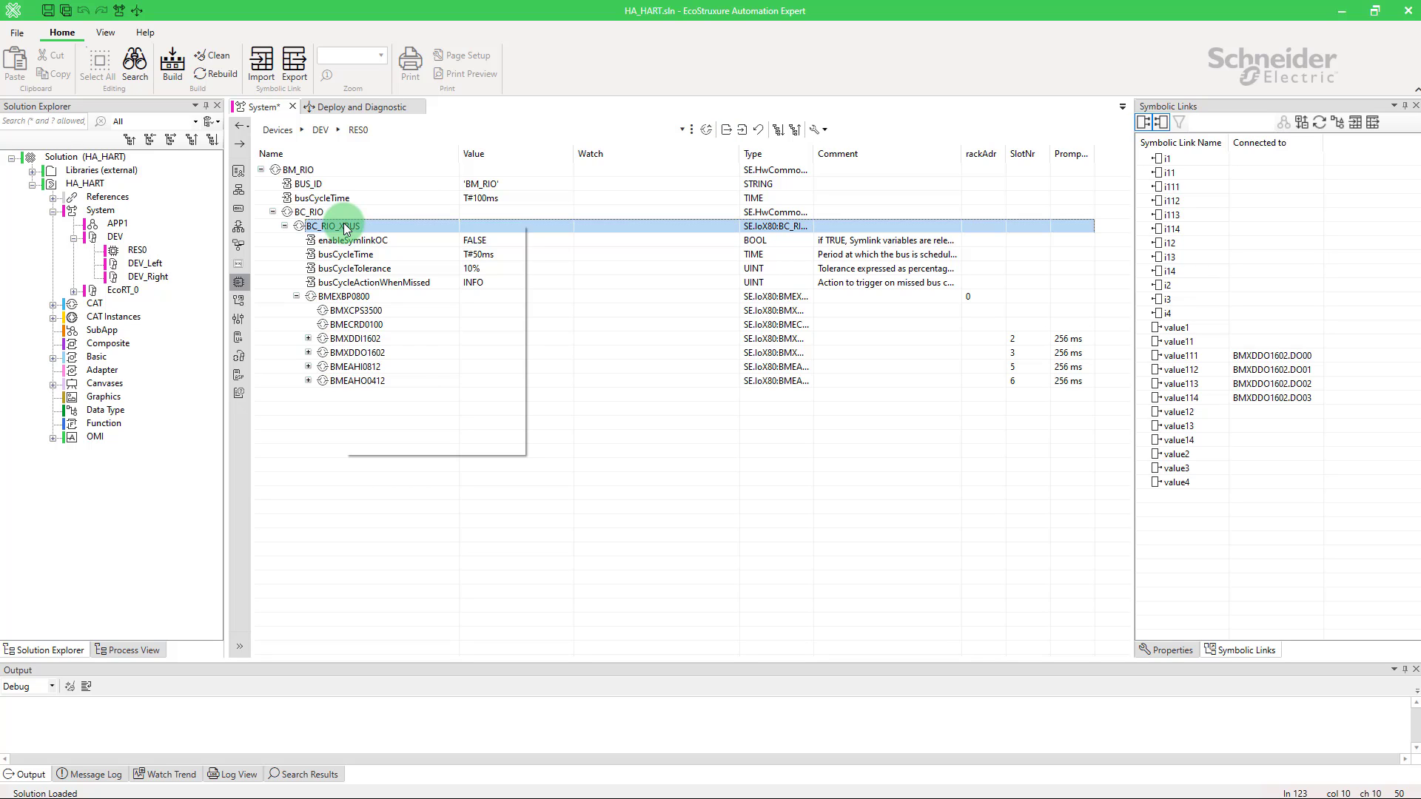
{"action": "left_click", "coordinate": [370, 228]}
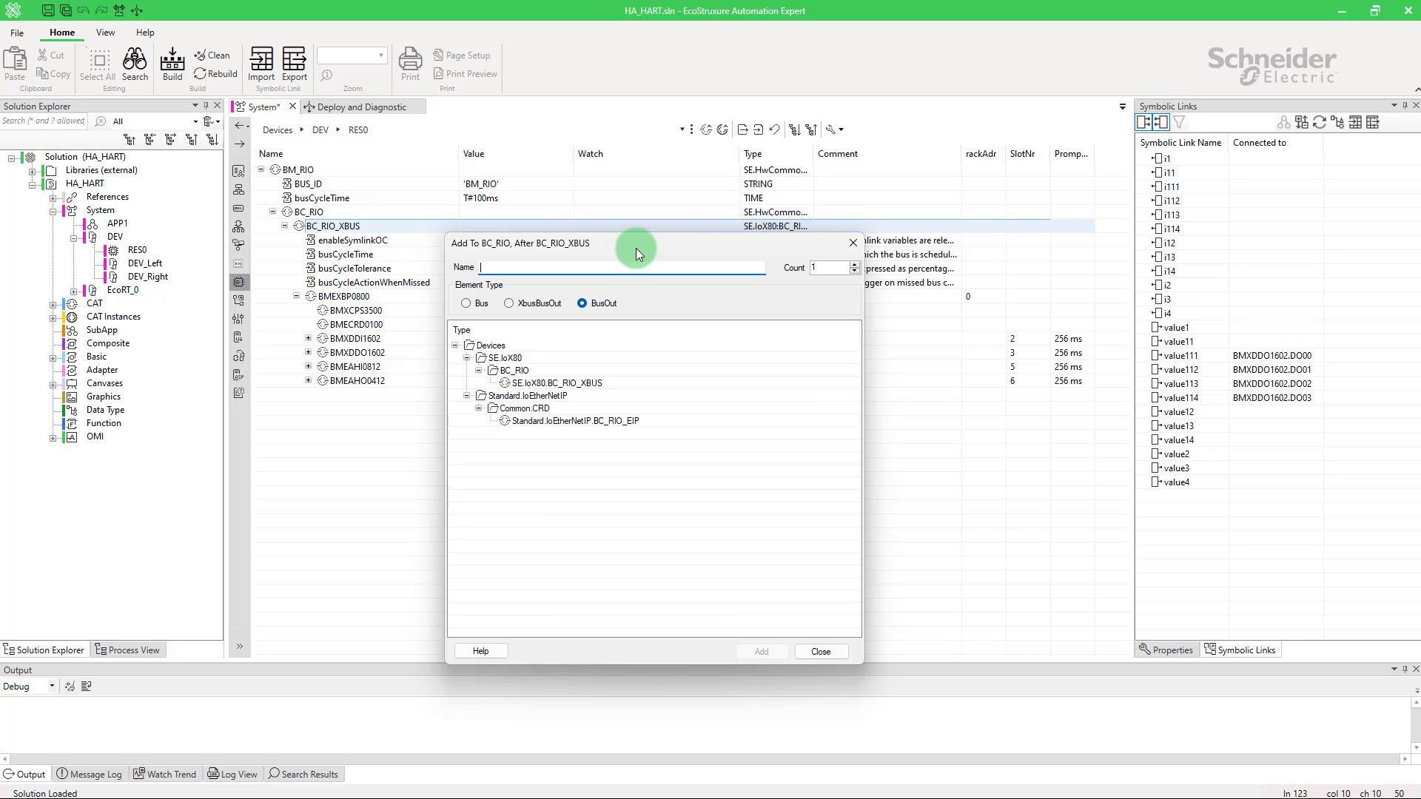
{"action": "left_click", "coordinate": [623, 426]}
{"action": "left_click", "coordinate": [762, 651]}
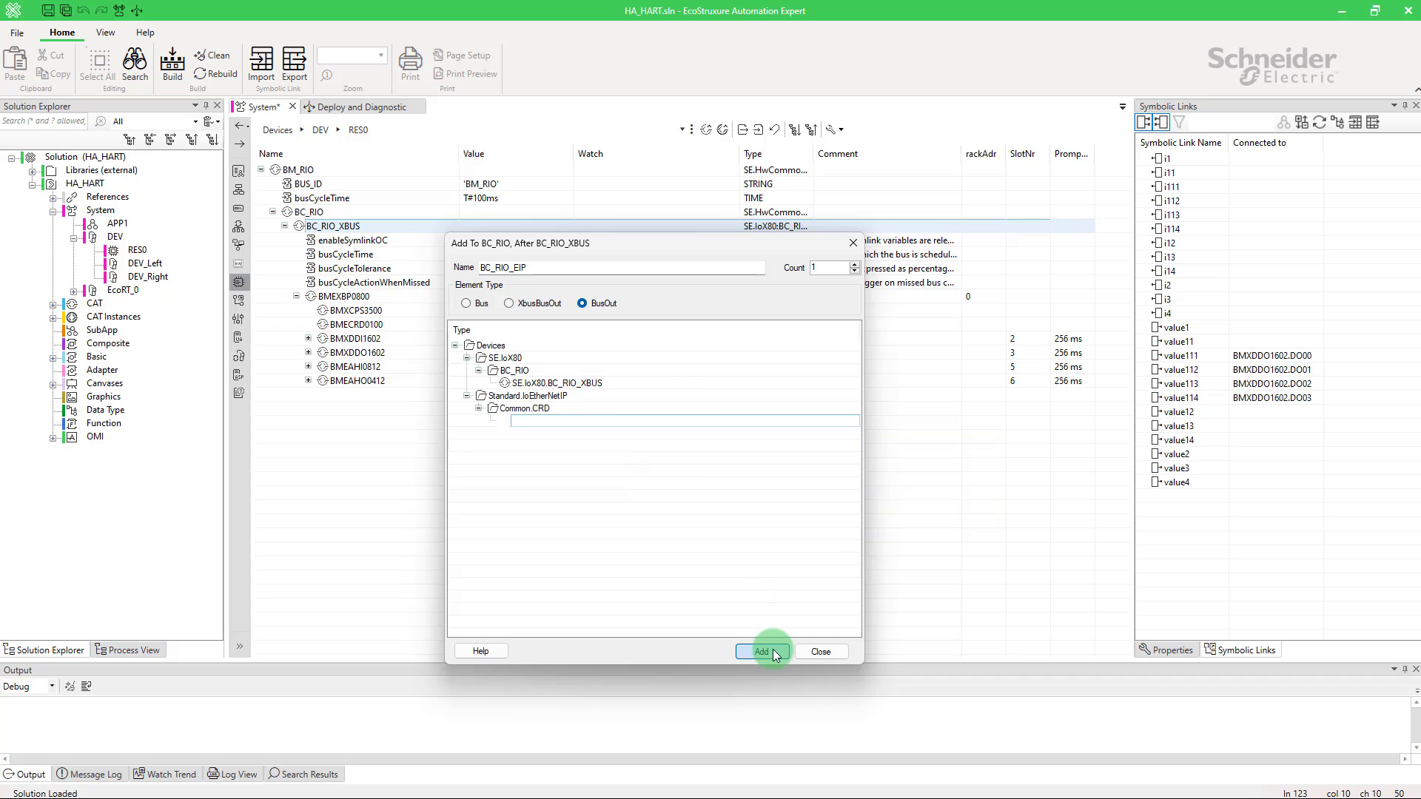
{"action": "left_click", "coordinate": [819, 651]}
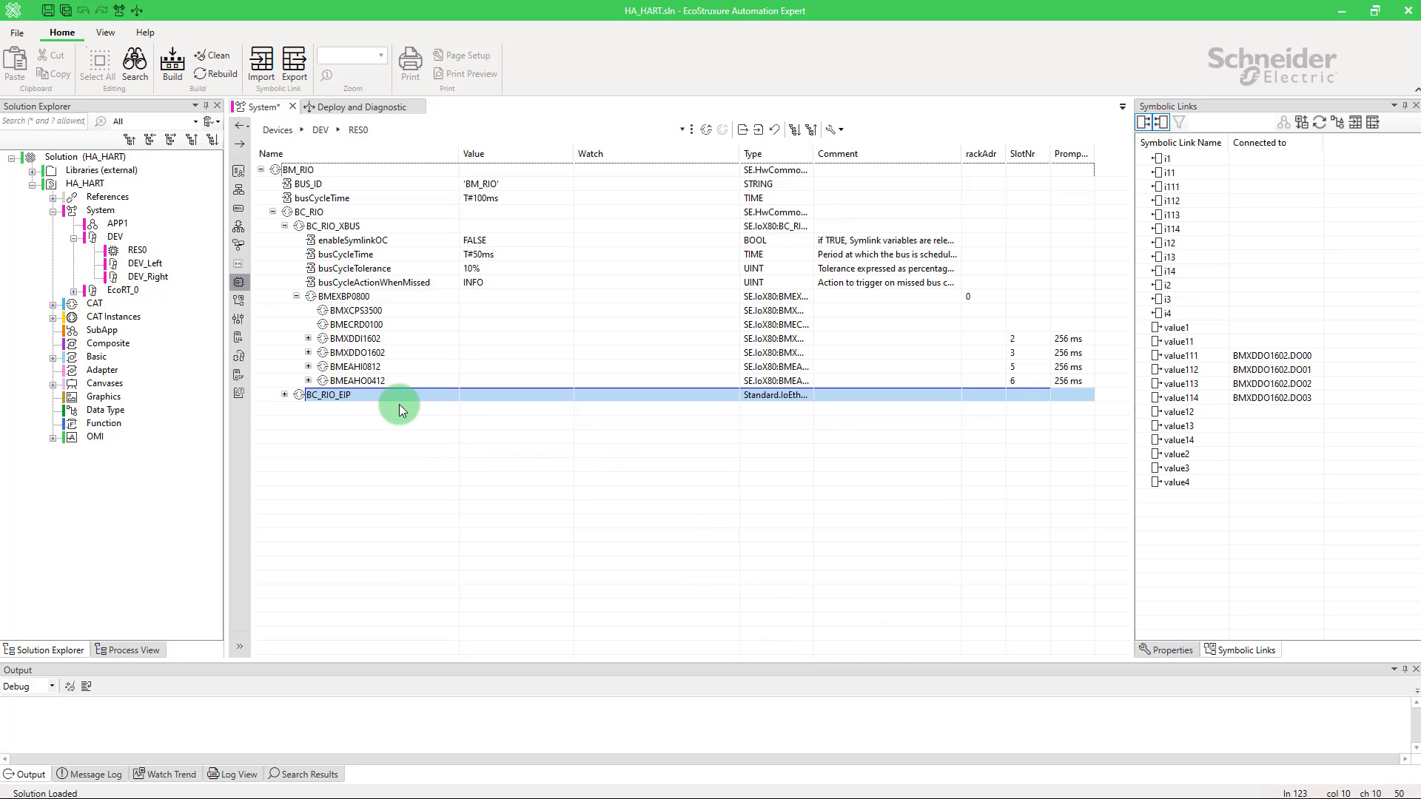
Step: Open the EtherNet/IP scanner configuration of BC_RIO_EIP and apply 192.168.30.29 as the PC's source IP address
{"action": "right_click", "coordinate": [357, 397]}
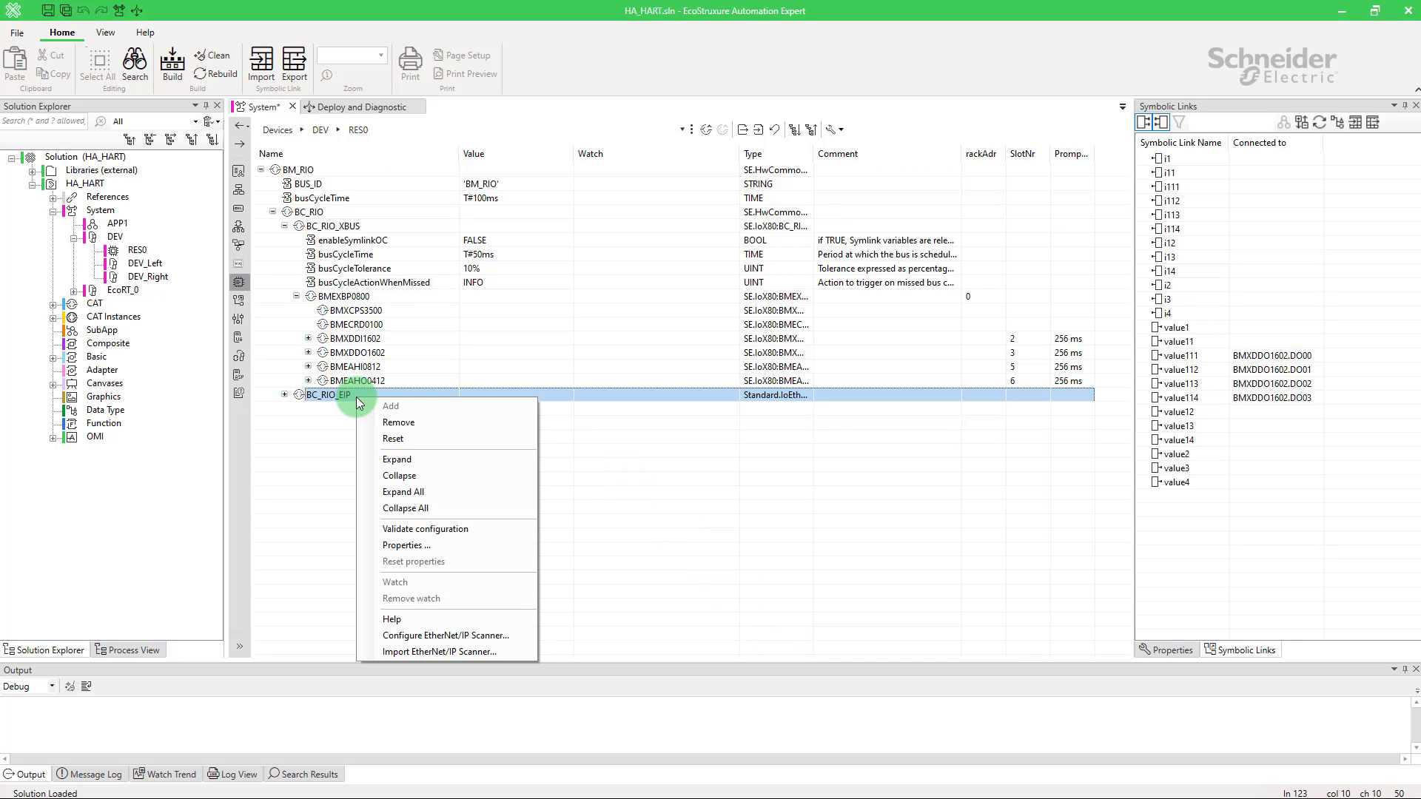
{"action": "left_click", "coordinate": [474, 635]}
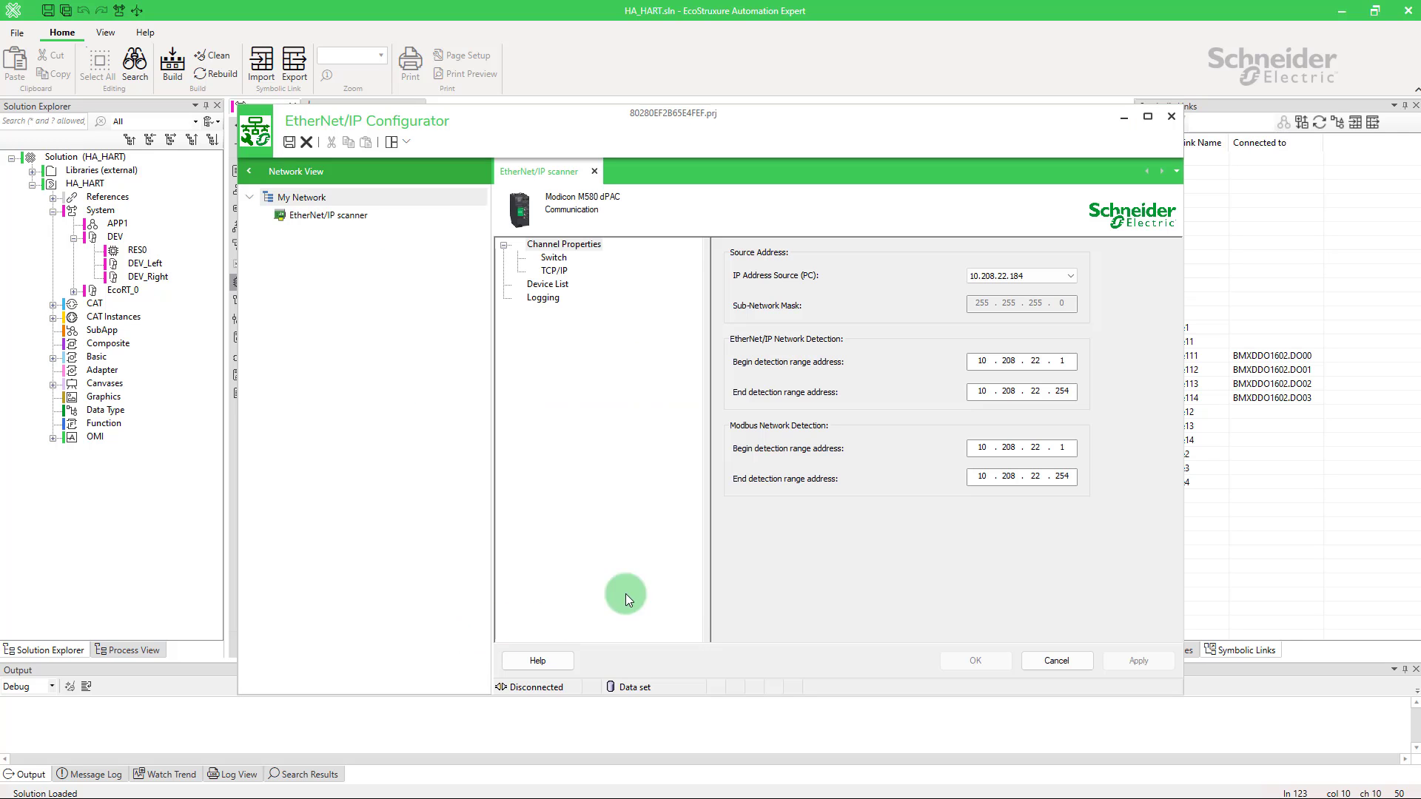
{"action": "left_click", "coordinate": [1030, 281]}
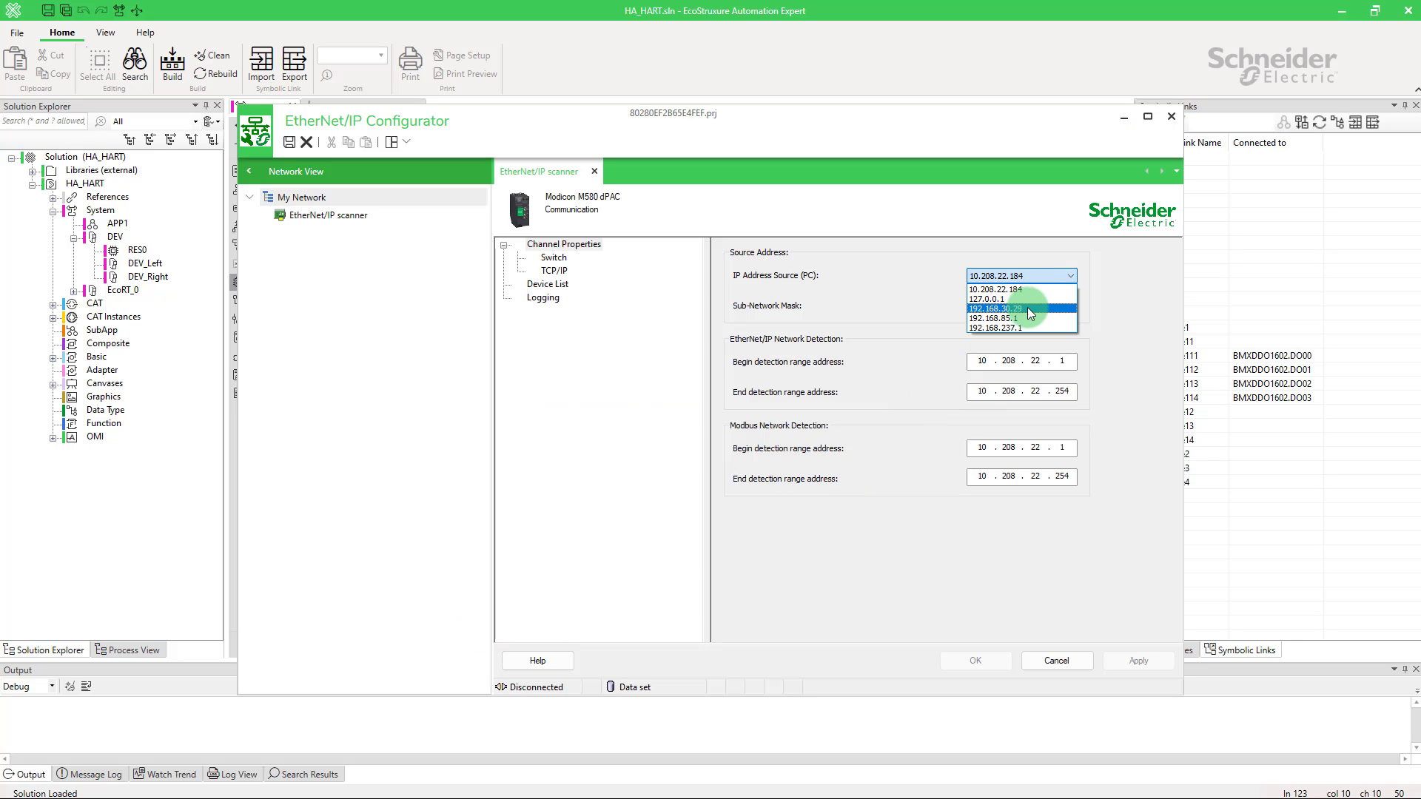
{"action": "left_click", "coordinate": [1027, 308]}
{"action": "left_click", "coordinate": [1140, 661]}
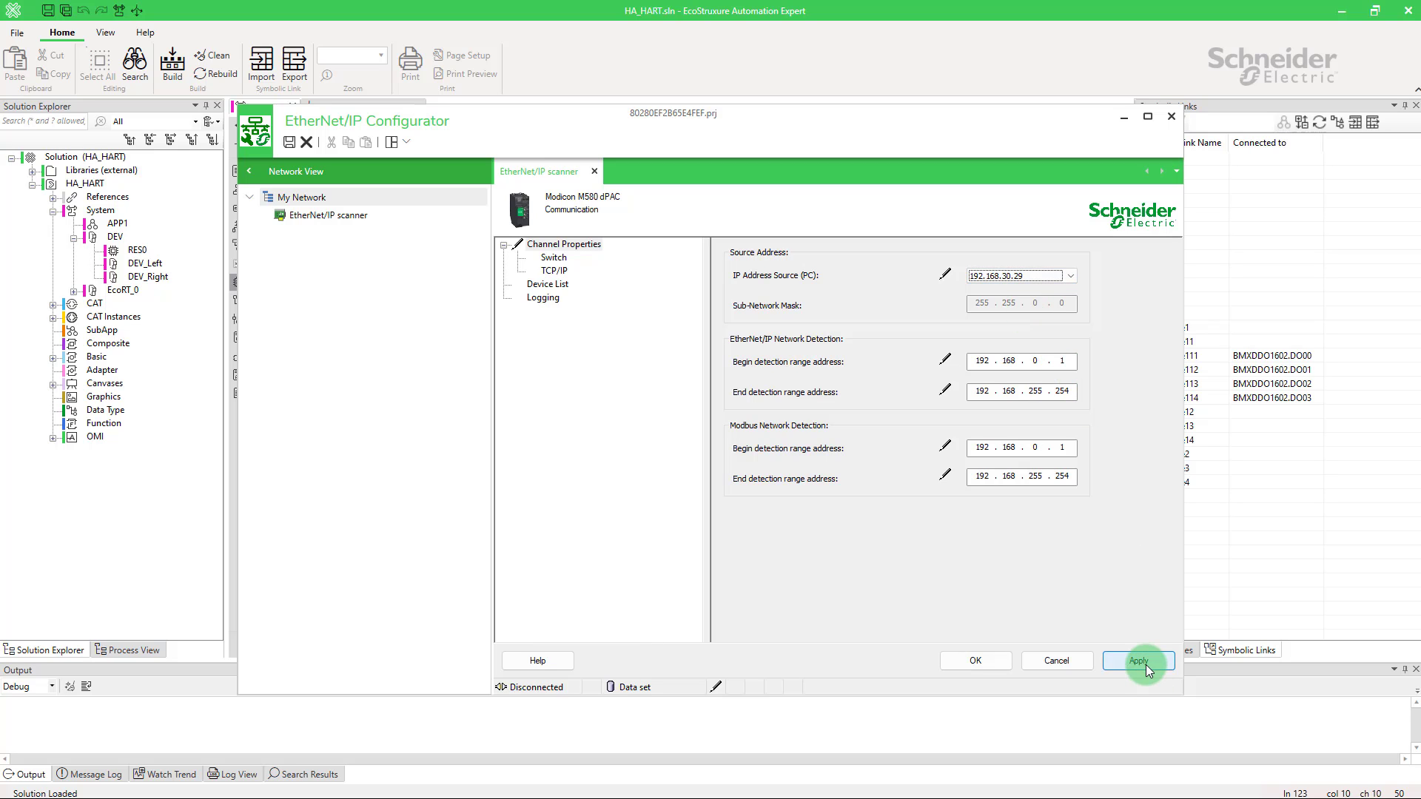
Step: Enable the scanner switch's Backplane Port and apply the change
{"action": "left_click", "coordinate": [555, 259]}
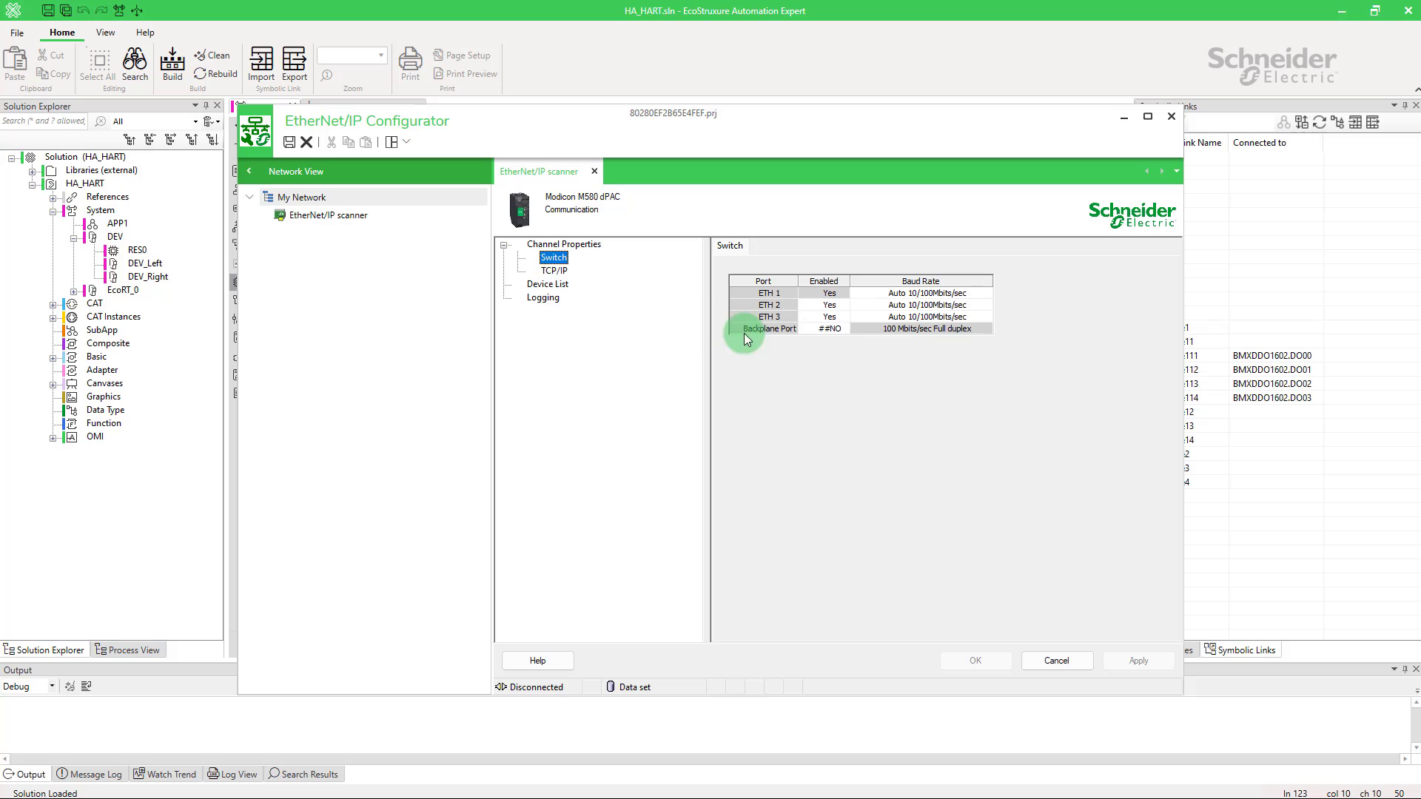
{"action": "left_click", "coordinate": [828, 331]}
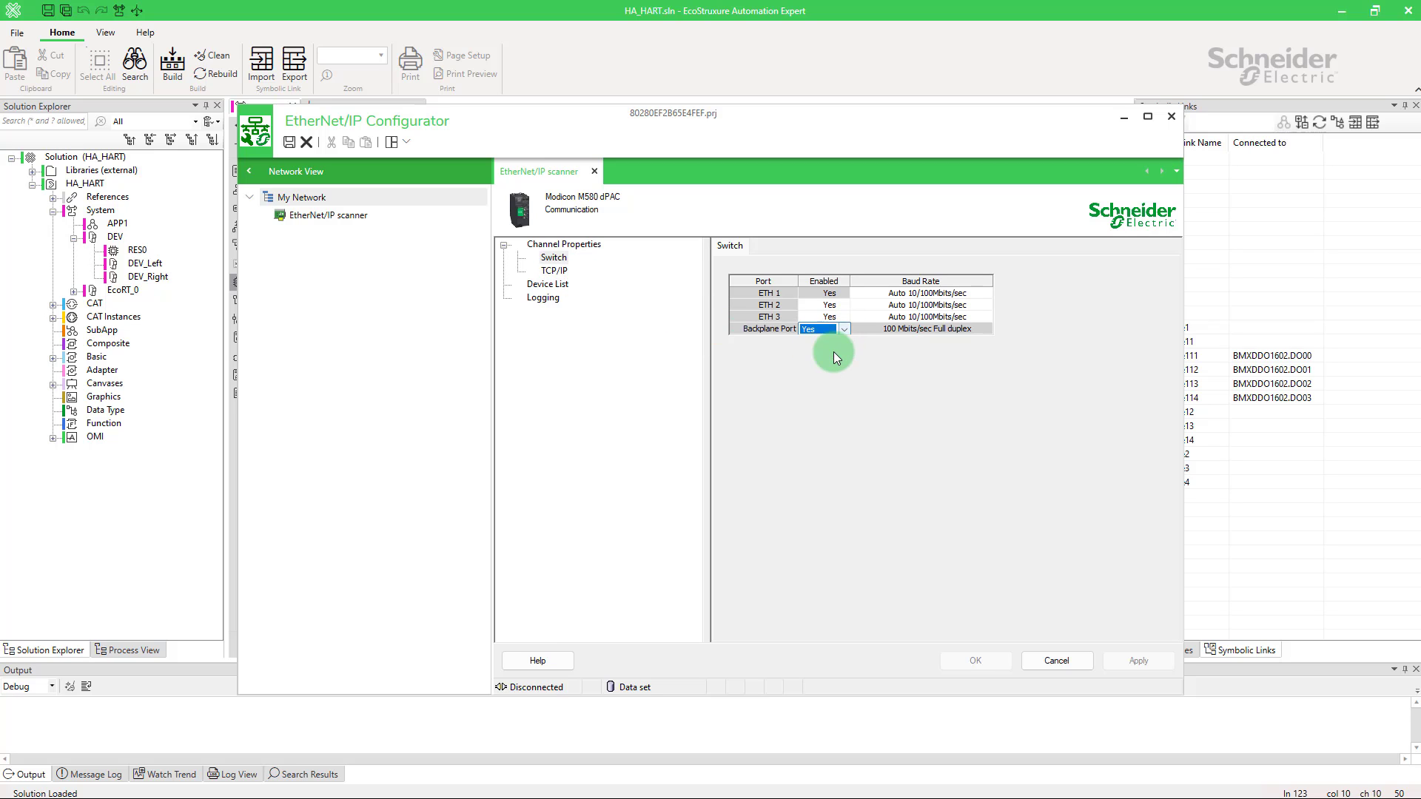
{"action": "left_click", "coordinate": [810, 351]}
{"action": "left_click", "coordinate": [1136, 661]}
Step: Set the scanner's module IP address to 192.168.30.30 in its TCP/IP settings
{"action": "left_click", "coordinate": [554, 270]}
{"action": "left_click", "coordinate": [1036, 299]}
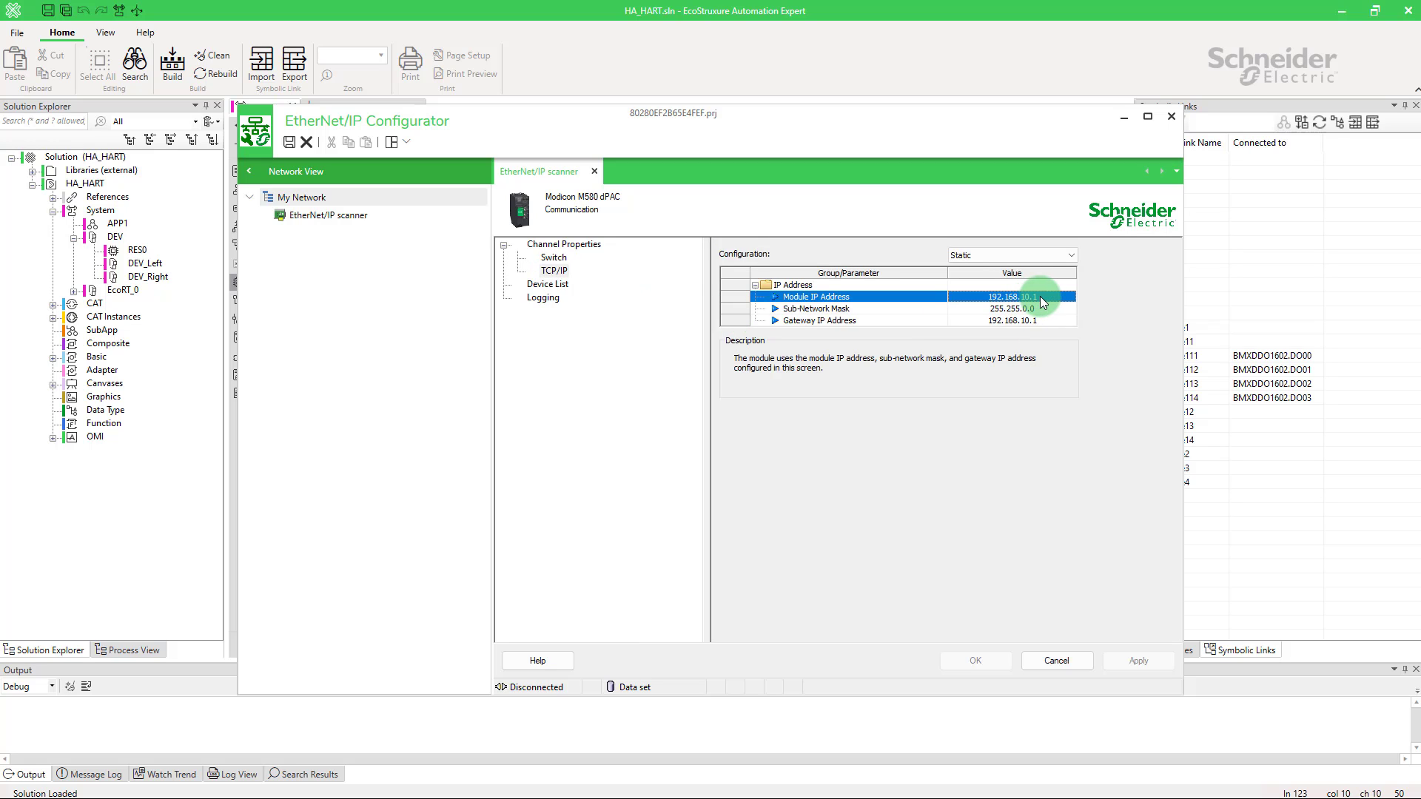
{"action": "left_click", "coordinate": [1041, 296]}
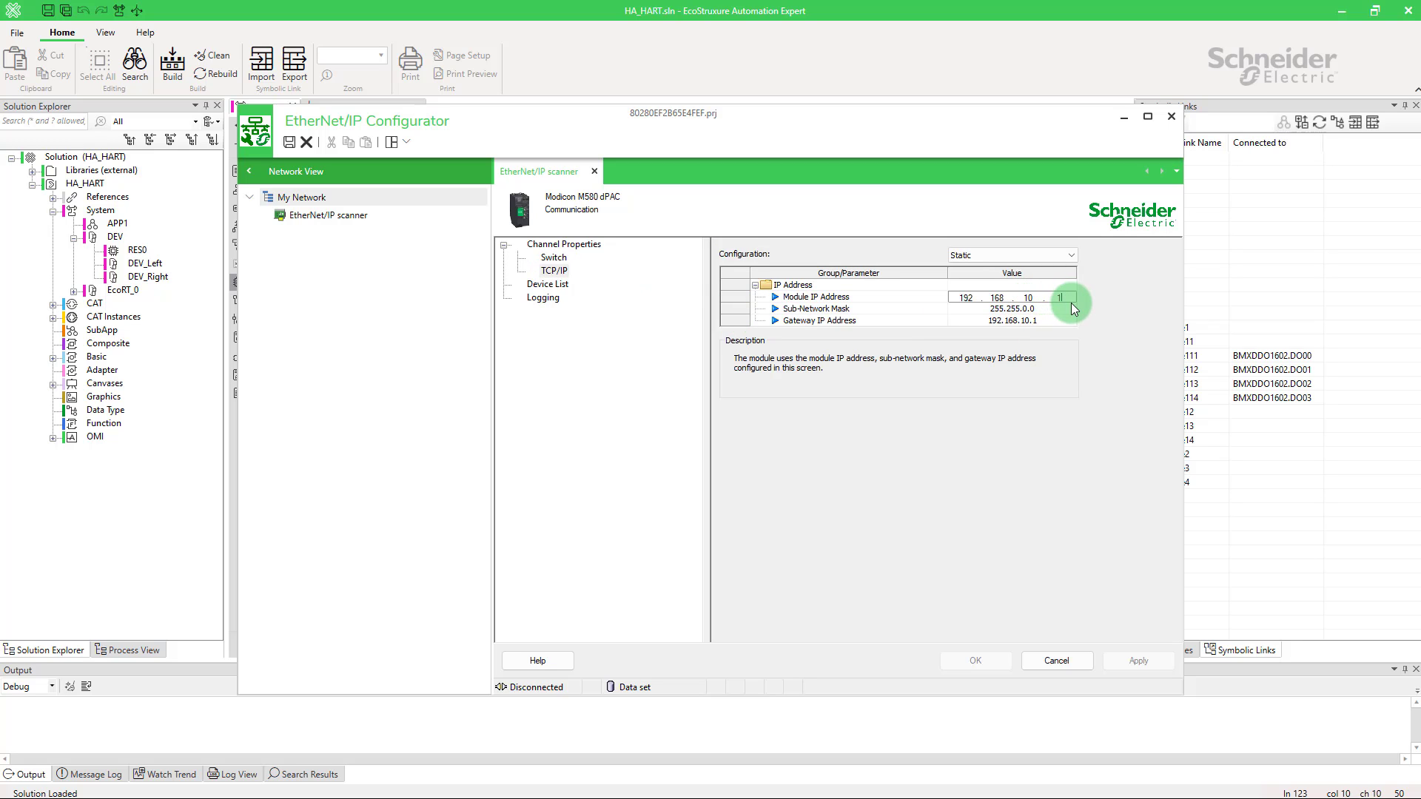
{"action": "type", "text": "30.30"}
{"action": "key", "text": "Return"}
Step: Set the scanner's gateway IP address to 192.168.30.254 and apply the TCP/IP settings
{"action": "left_click", "coordinate": [1037, 321]}
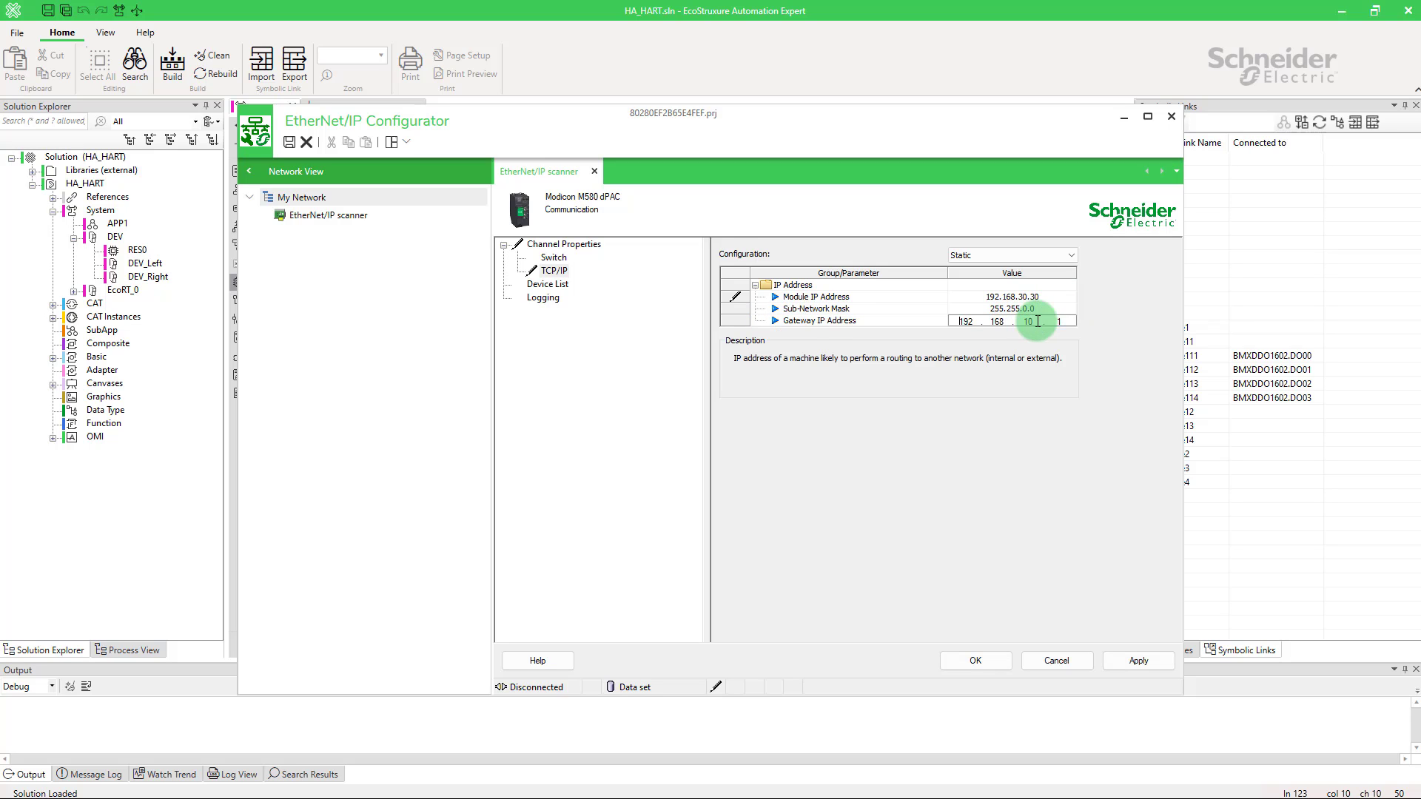
{"action": "left_click", "coordinate": [1070, 326]}
{"action": "type", "text": "30.254"}
{"action": "key", "text": "Return"}
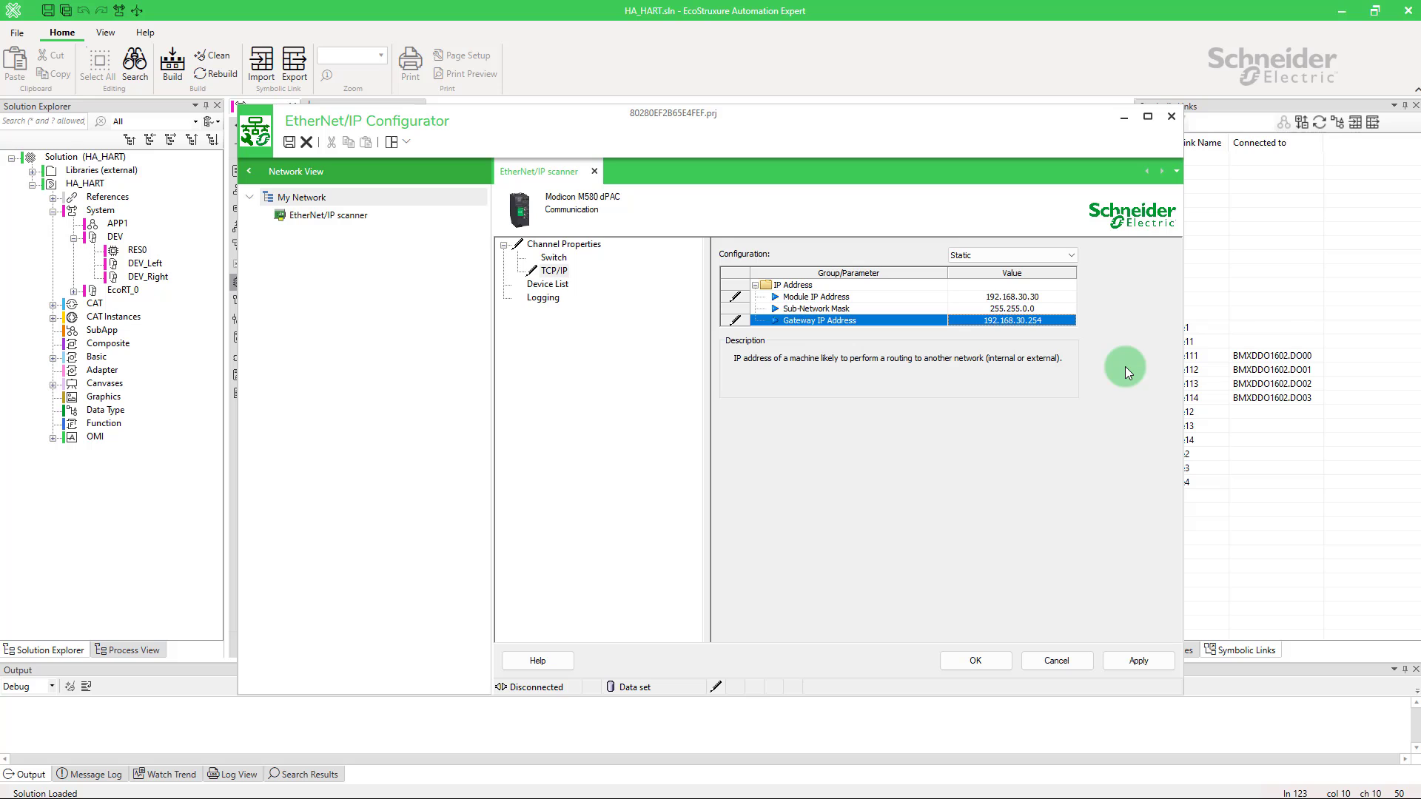
{"action": "left_click", "coordinate": [1130, 660]}
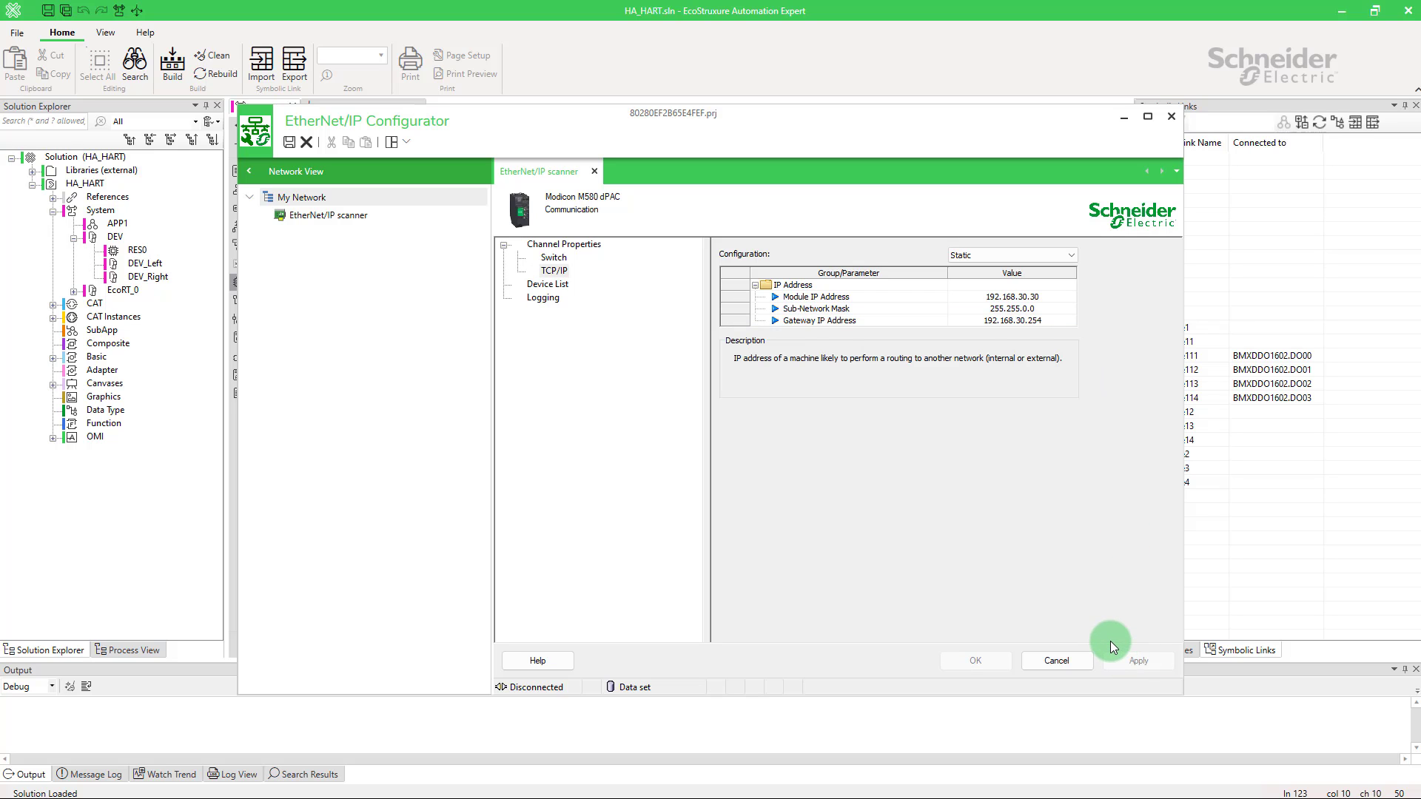
Step: Add the BME AHI 0812 device DTM under the EtherNet/IP scanner
{"action": "left_click", "coordinate": [333, 216]}
{"action": "right_click", "coordinate": [352, 219]}
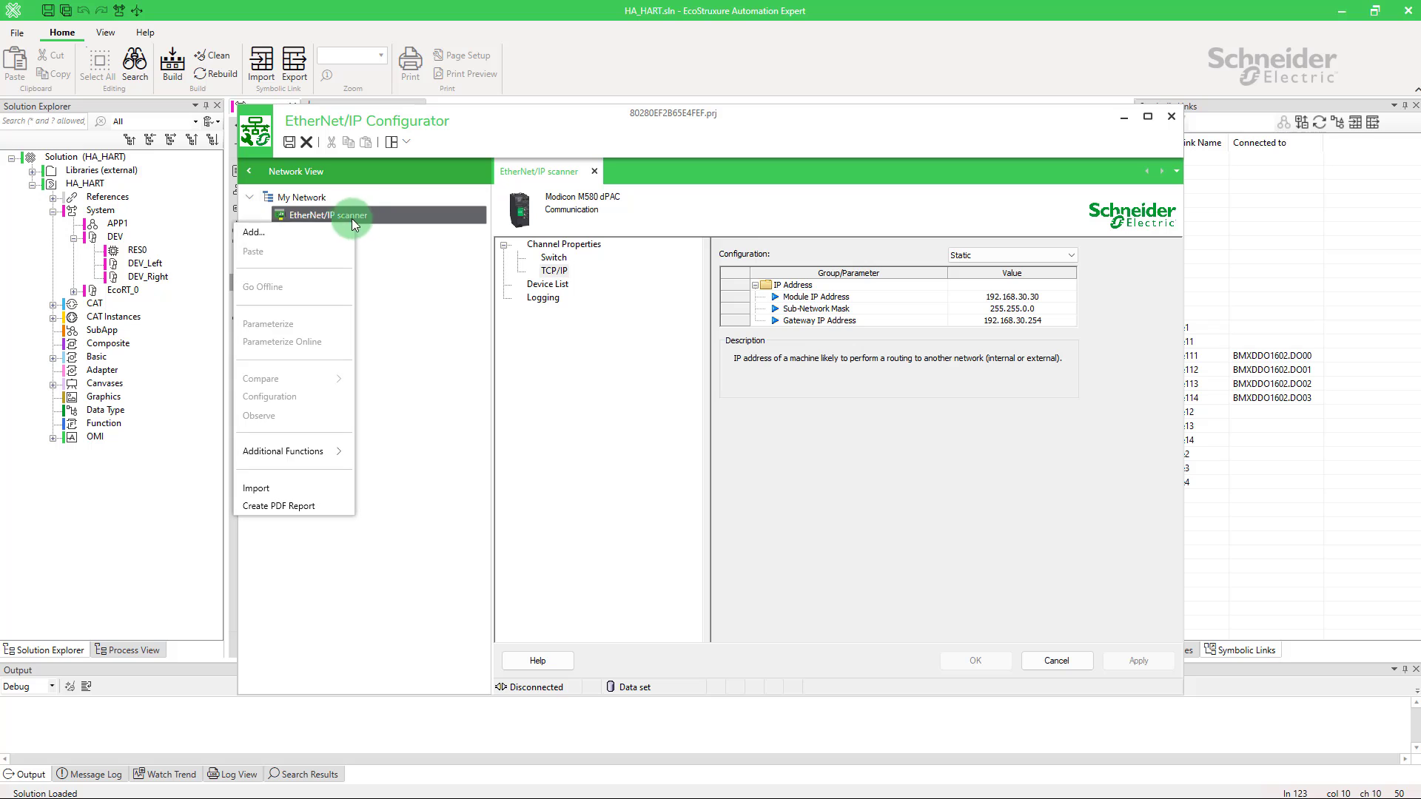
{"action": "left_click", "coordinate": [336, 228]}
{"action": "left_click", "coordinate": [522, 340]}
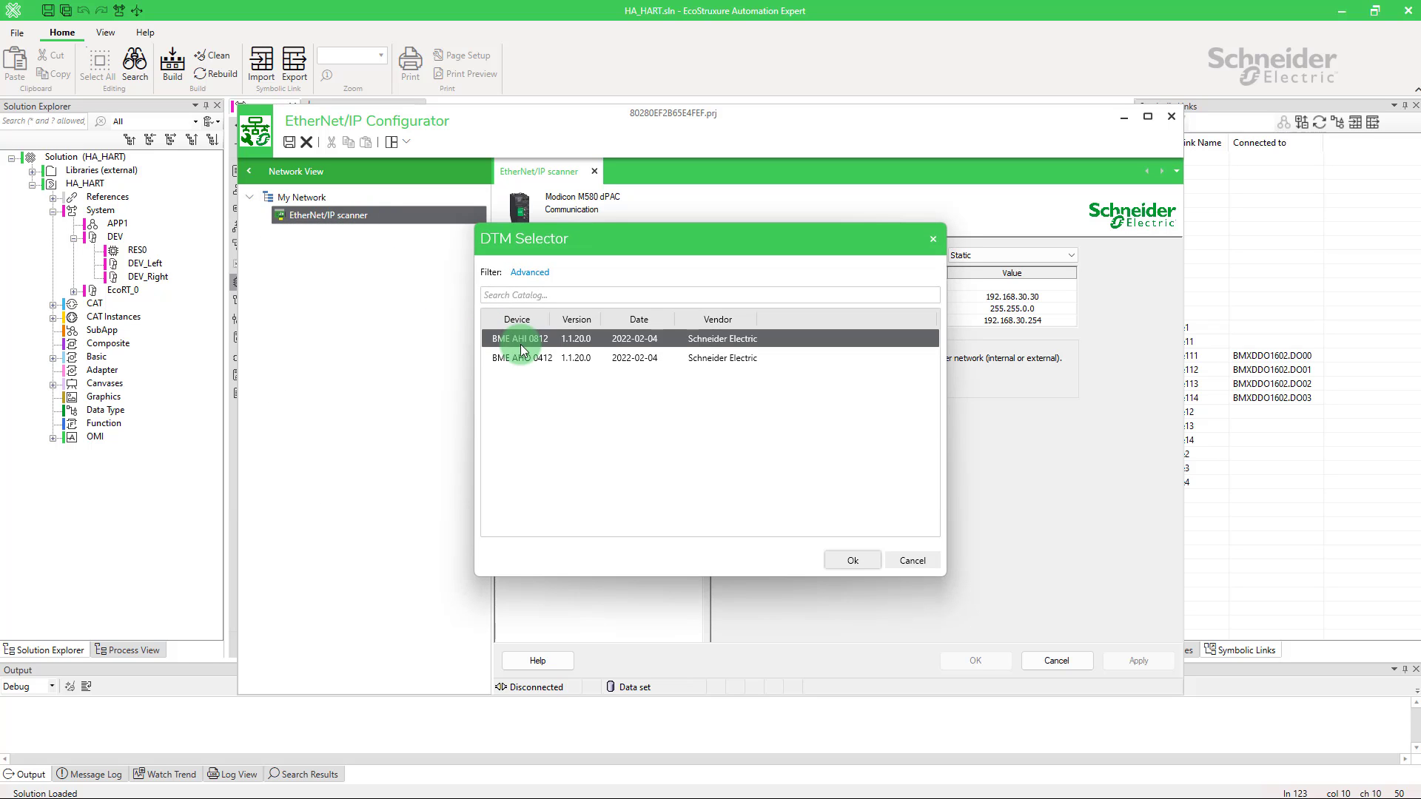
{"action": "left_click", "coordinate": [873, 560]}
Step: Add the BME AHO 0412 device DTM under the EtherNet/IP scanner
{"action": "left_click", "coordinate": [371, 217]}
{"action": "right_click", "coordinate": [370, 215]}
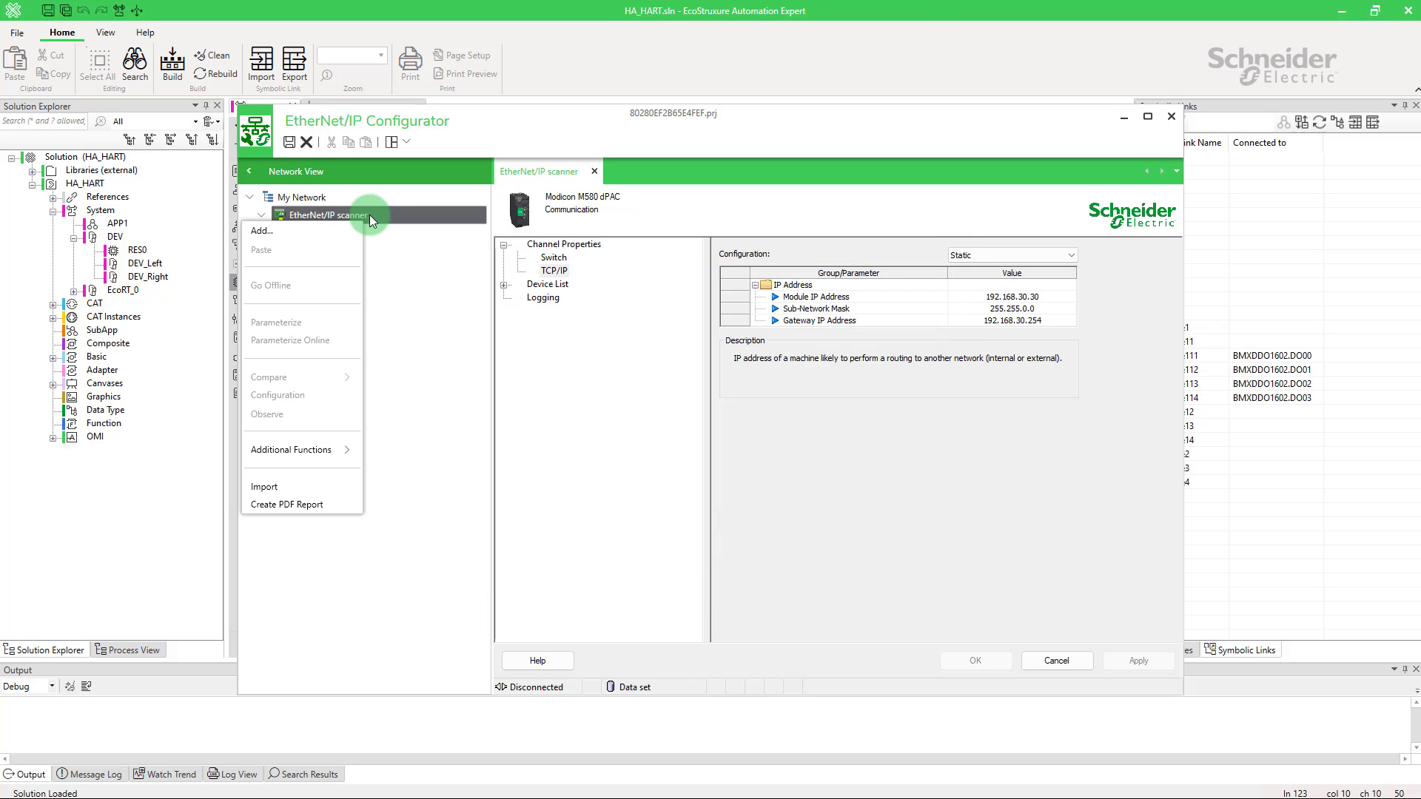
{"action": "left_click", "coordinate": [342, 228]}
{"action": "left_click", "coordinate": [533, 358]}
{"action": "left_click", "coordinate": [859, 567]}
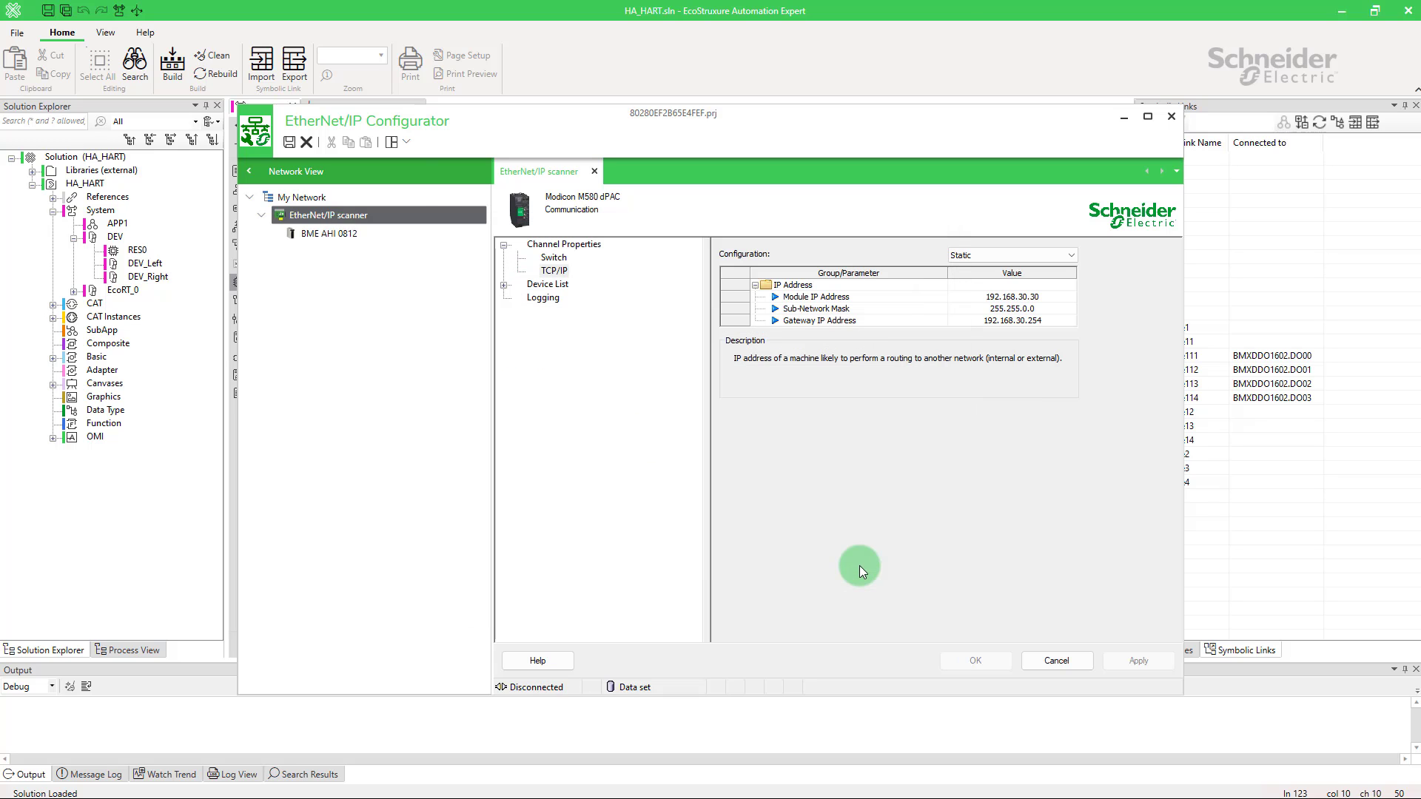
Step: Enable DHCP for the BME AHI 0812 in the scanner's device list, set its identifier to Mx80_05_AHI0812 and apply
{"action": "left_click", "coordinate": [505, 286]}
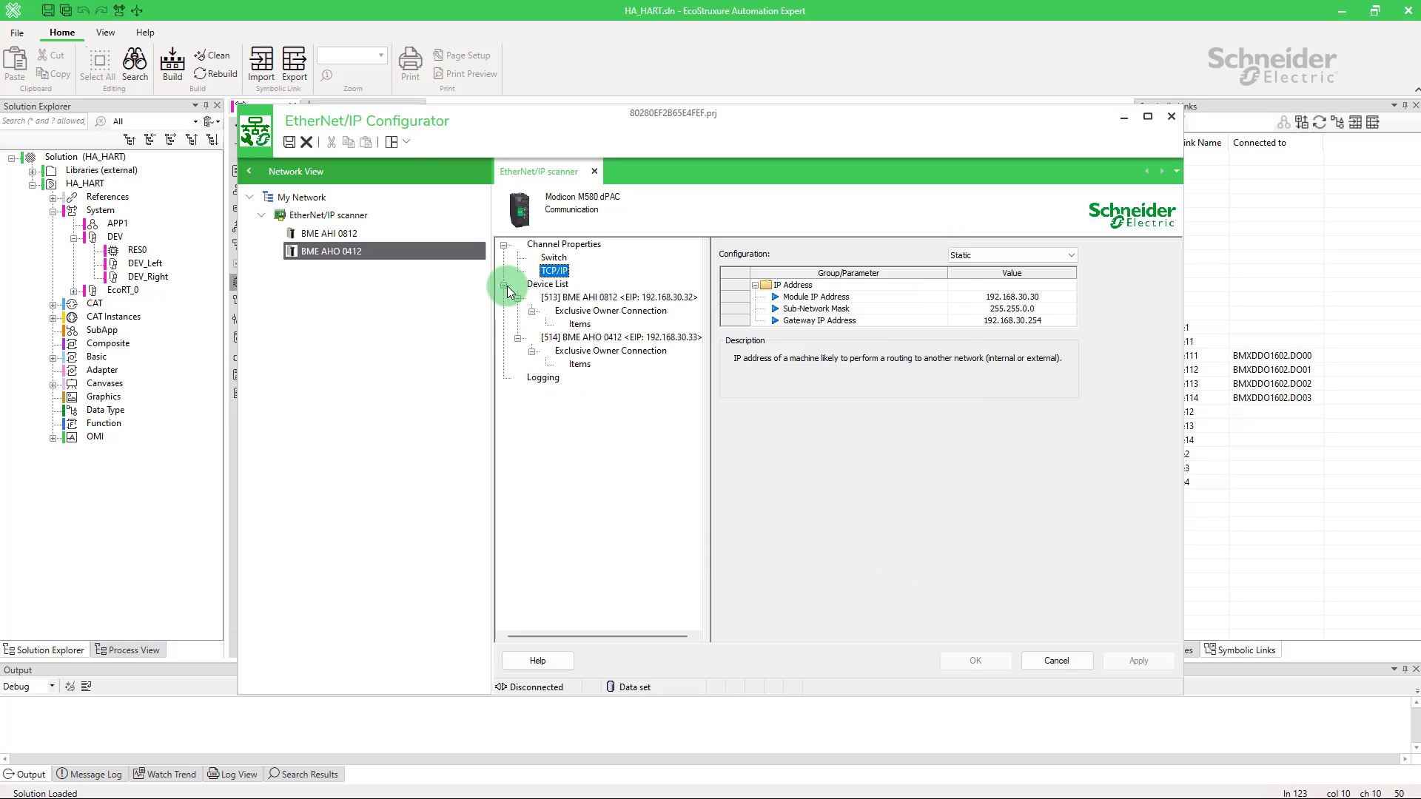
{"action": "left_click", "coordinate": [579, 299]}
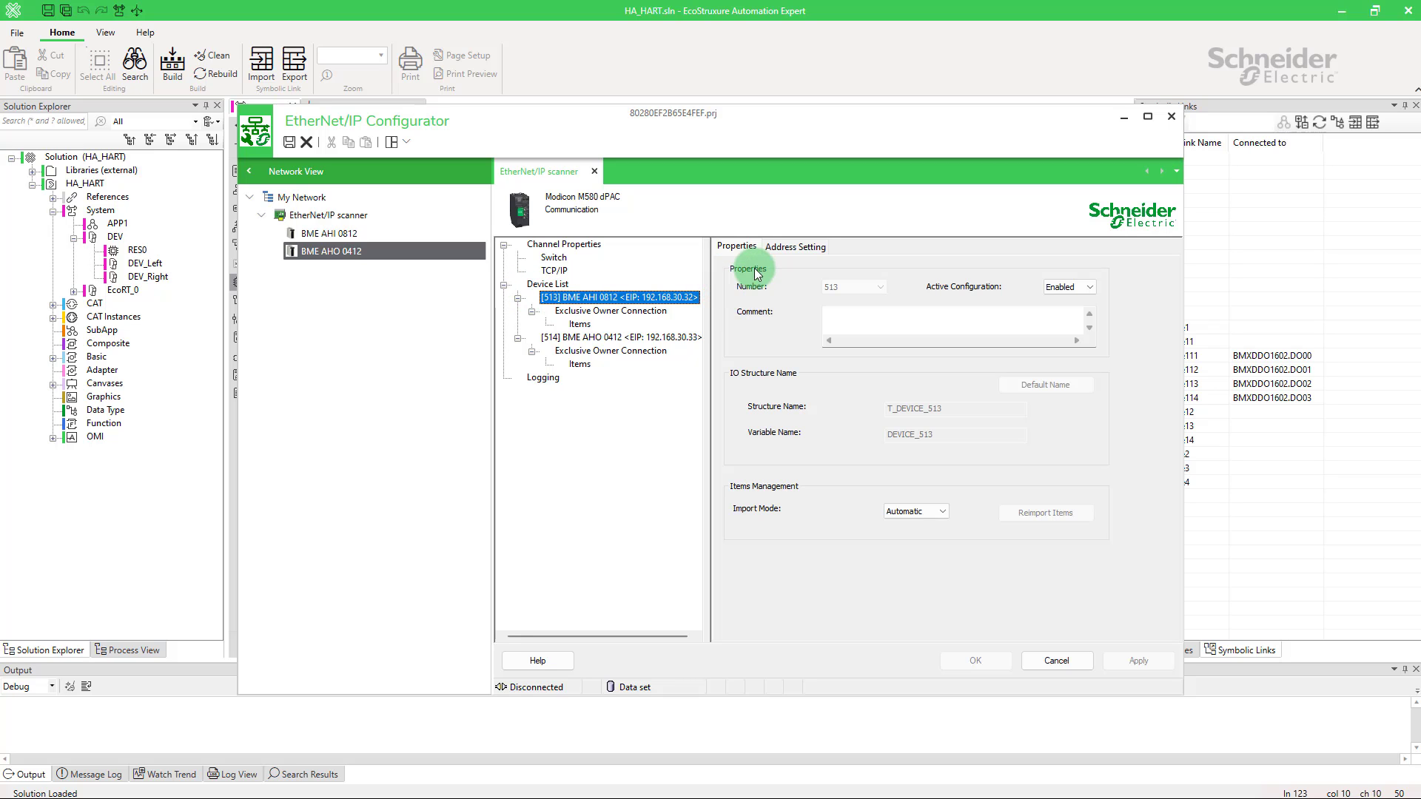
{"action": "left_click", "coordinate": [772, 250]}
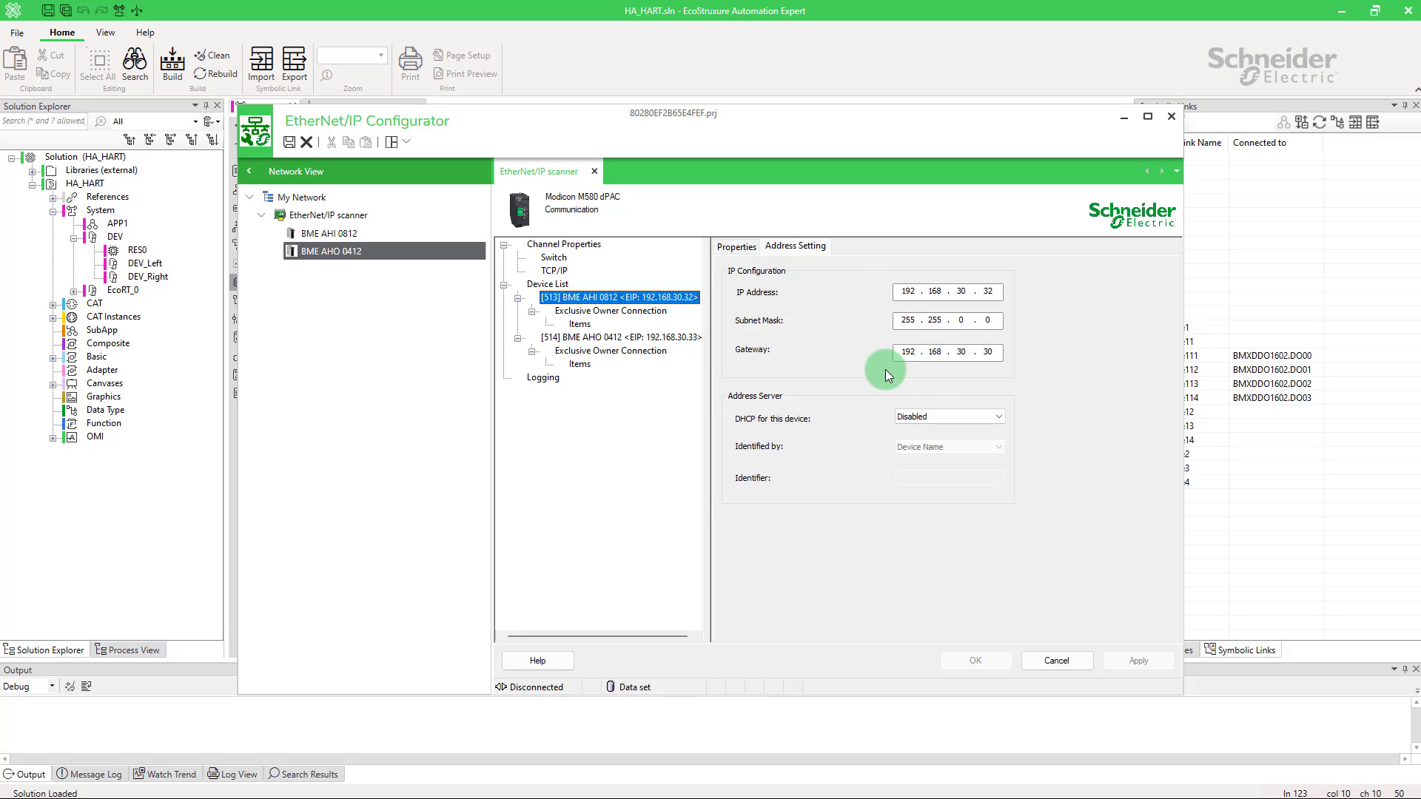
{"action": "left_click", "coordinate": [939, 420]}
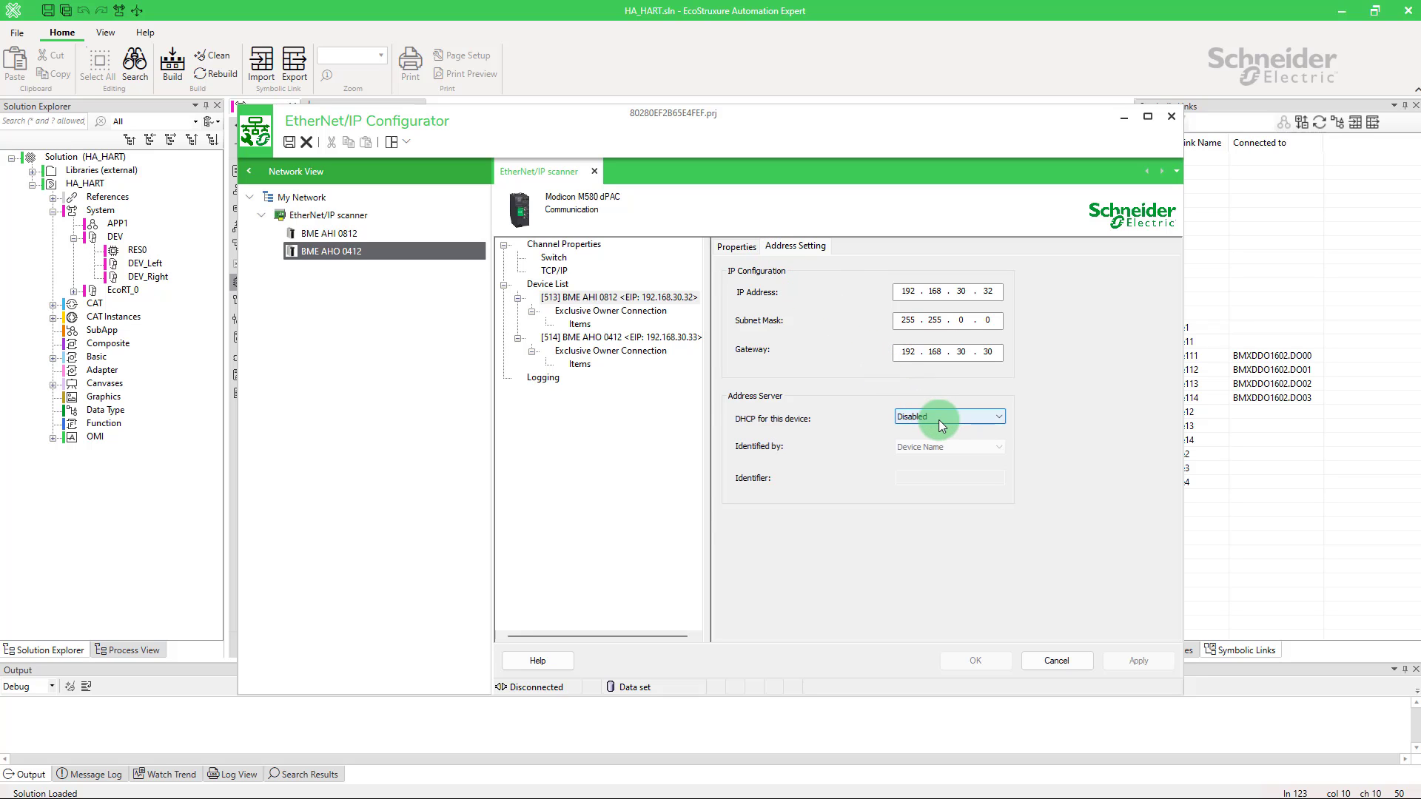
{"action": "left_click", "coordinate": [939, 432]}
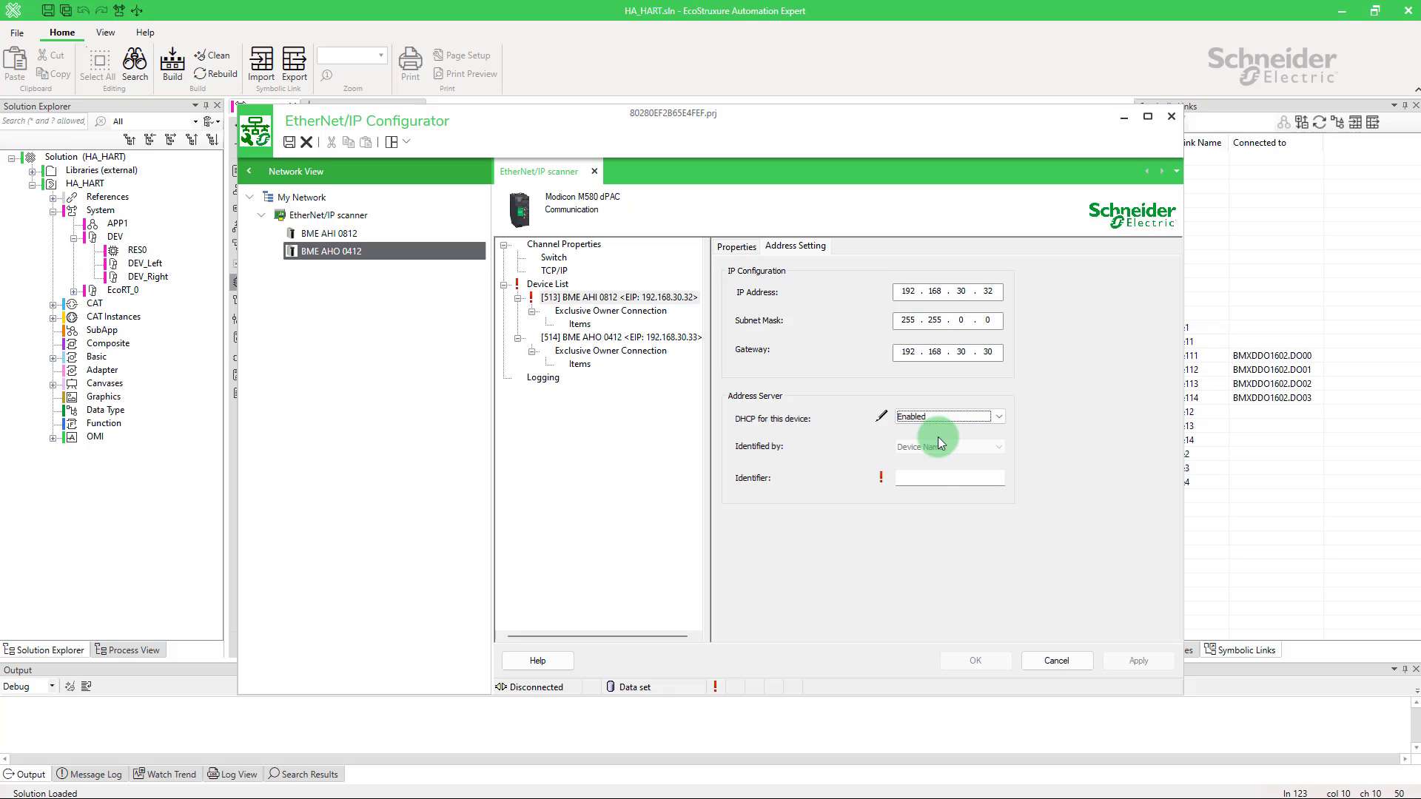
{"action": "left_click", "coordinate": [936, 477]}
{"action": "type", "text": "Mx80"}
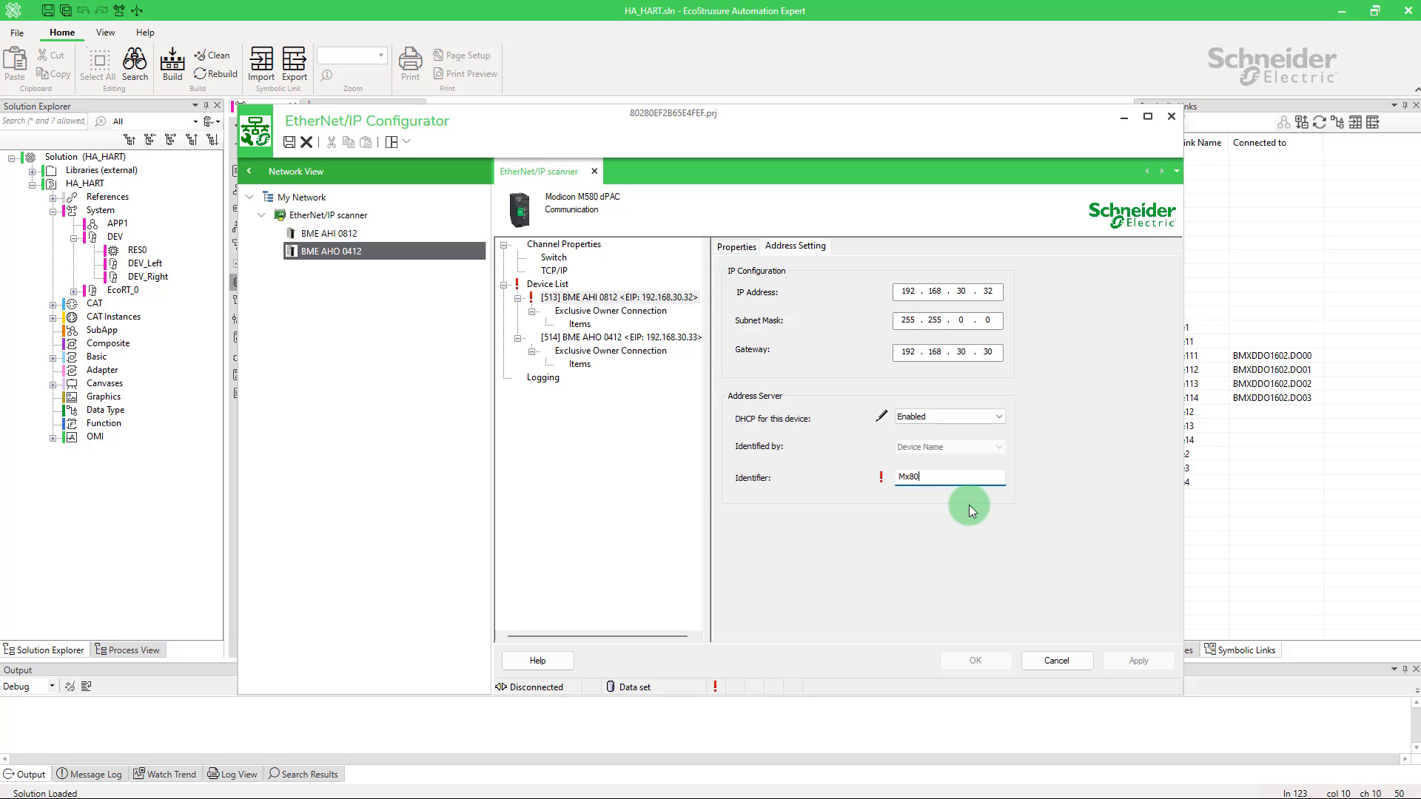
{"action": "type", "text": "_05_AHI0812"}
{"action": "left_click", "coordinate": [982, 354]}
{"action": "left_click", "coordinate": [1137, 661]}
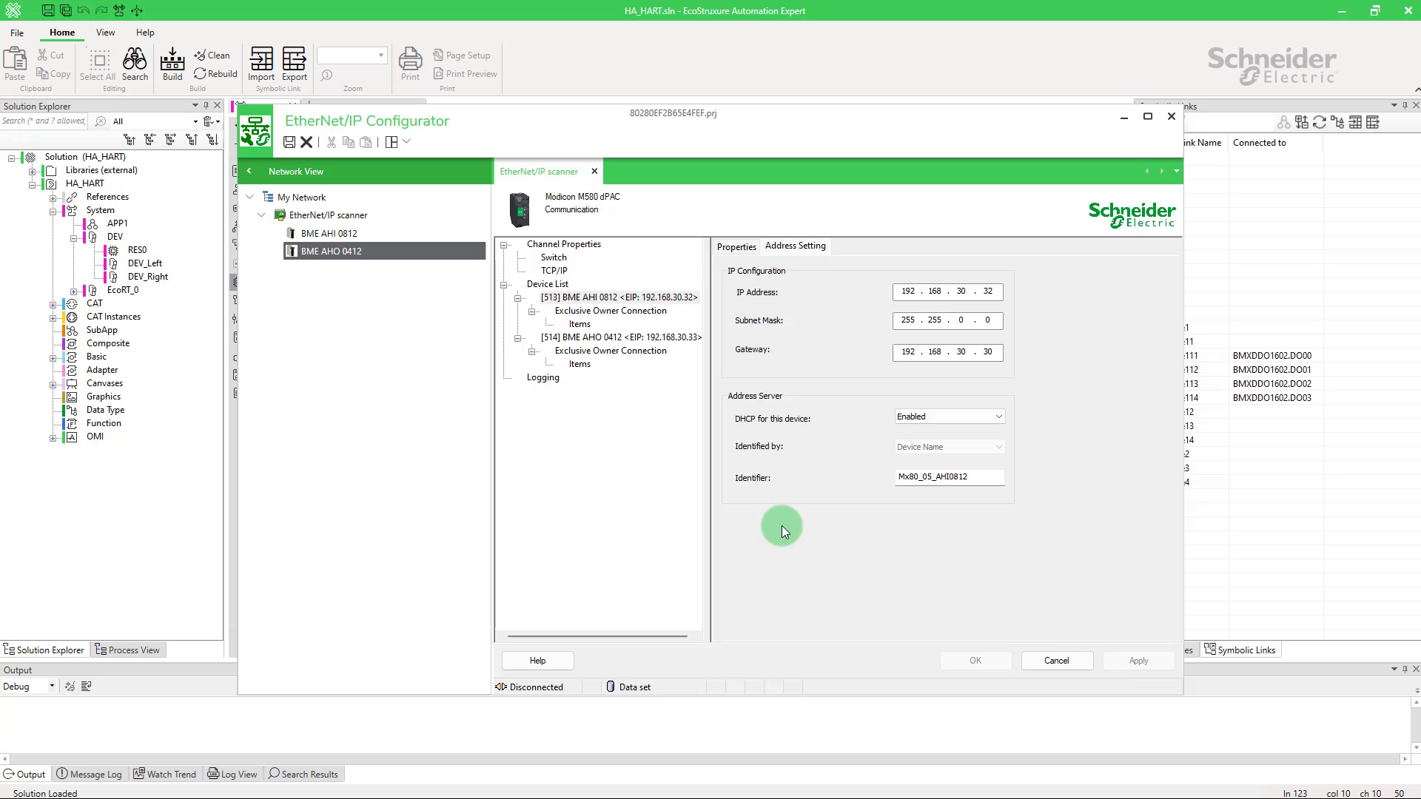
Step: Enable DHCP for the BME AHO 0412 in the scanner's device list, set its identifier to Mx80_06_AHO0412 and apply
{"action": "left_click", "coordinate": [663, 347]}
{"action": "left_click", "coordinate": [803, 249]}
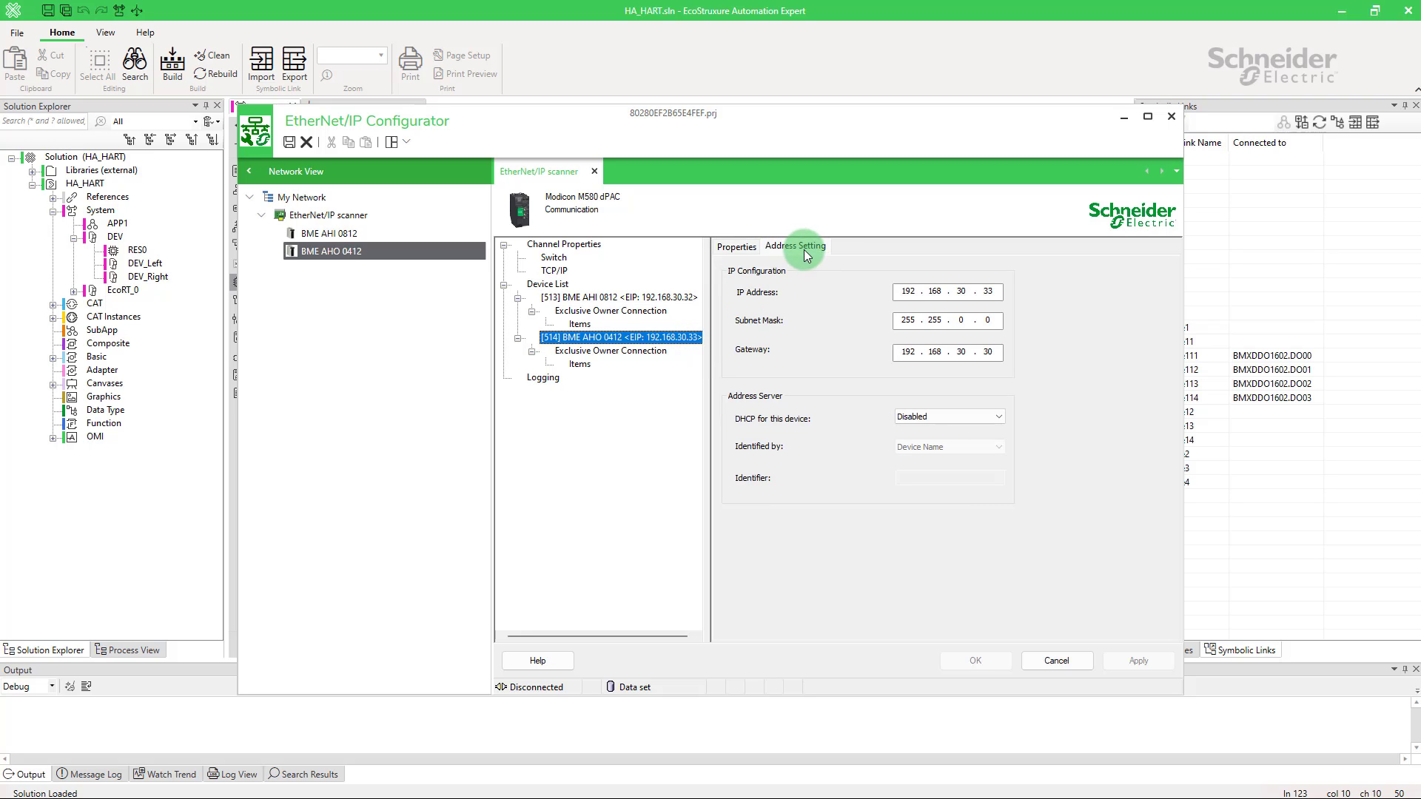
{"action": "left_click", "coordinate": [949, 360]}
{"action": "left_click", "coordinate": [974, 416]}
{"action": "left_click", "coordinate": [974, 438]}
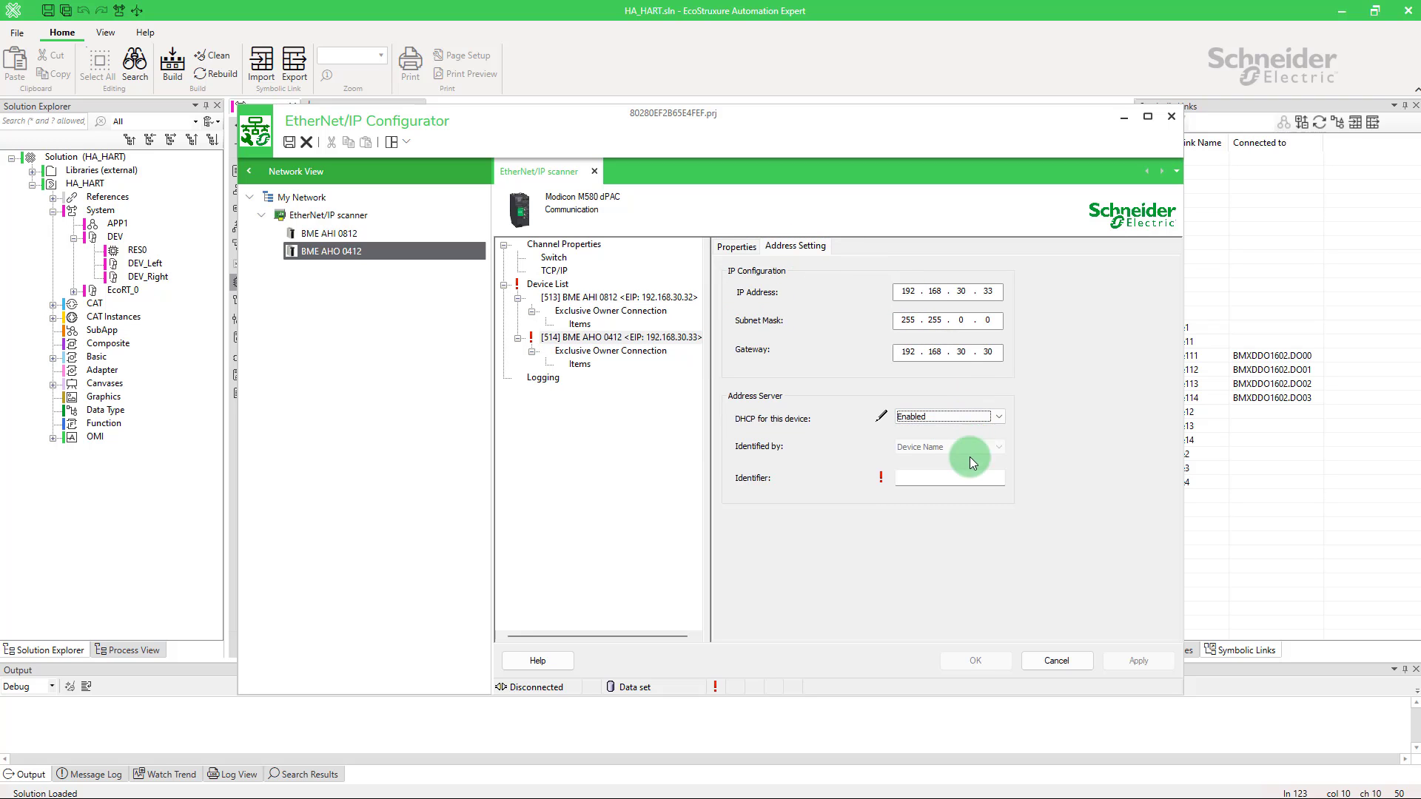
{"action": "left_click", "coordinate": [964, 478]}
{"action": "type", "text": "Mx80_06_AHO0412"}
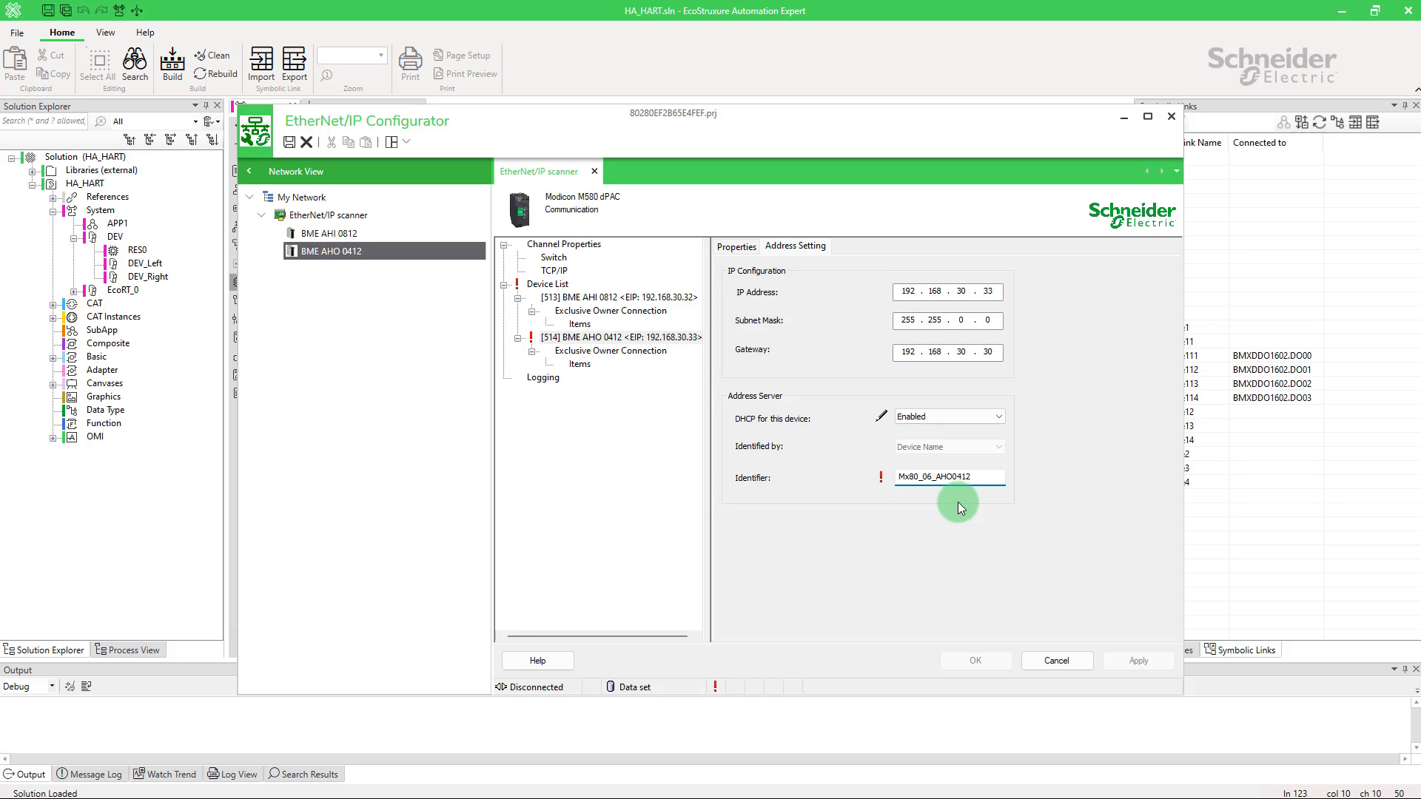
{"action": "left_click", "coordinate": [996, 350]}
{"action": "left_click", "coordinate": [1137, 658]}
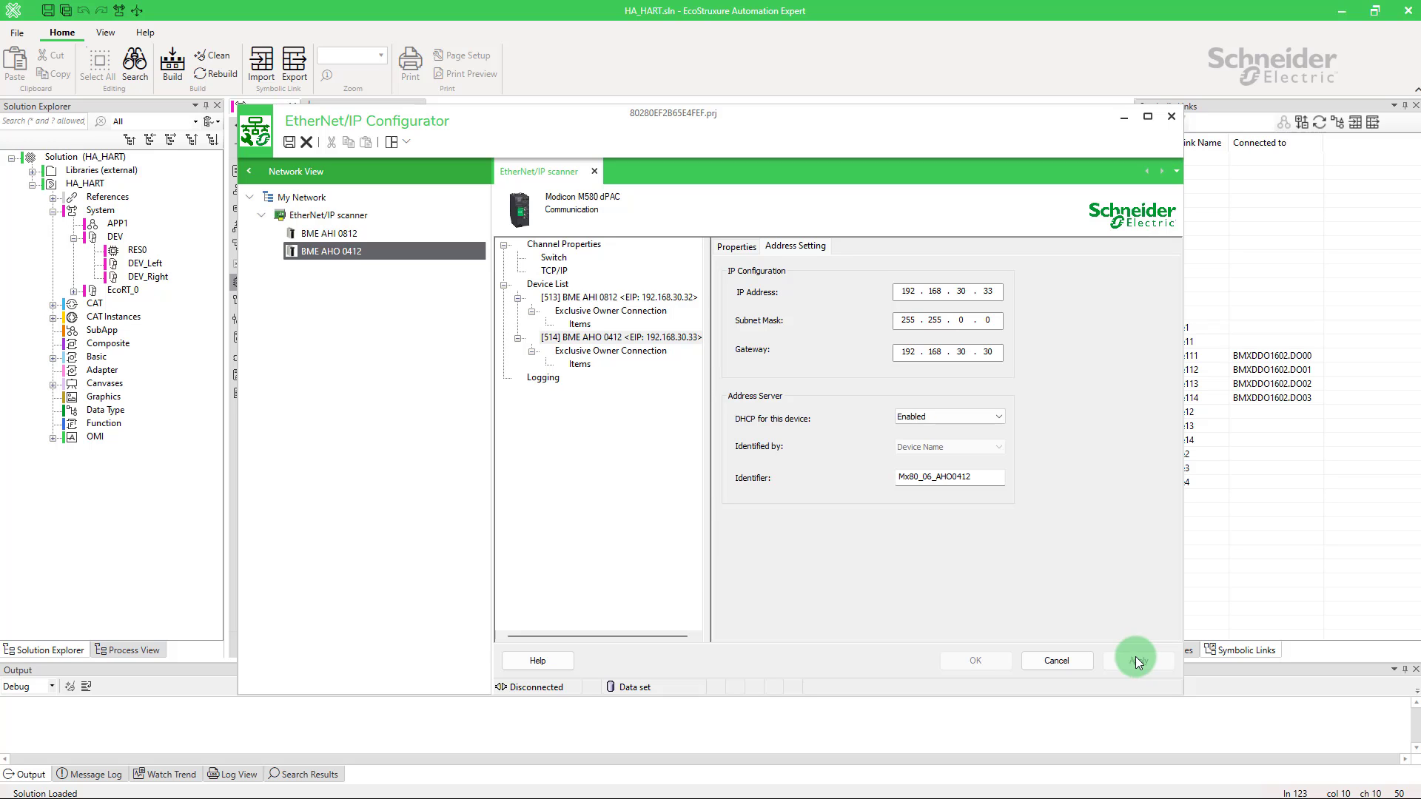
Step: Set the slot number to 05 in the BME AHI 0812 device's general information
{"action": "left_click", "coordinate": [337, 233]}
{"action": "double_click", "coordinate": [338, 234]}
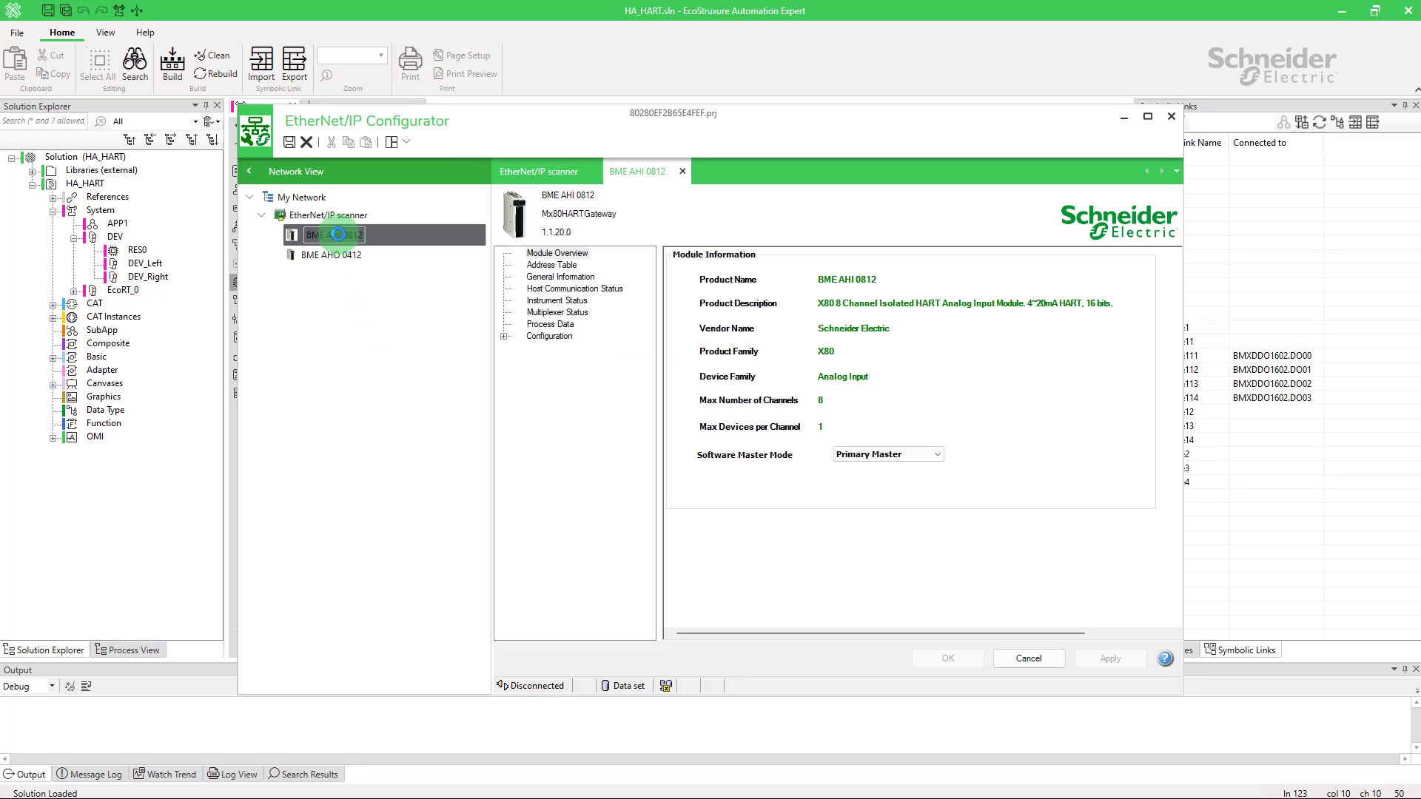
{"action": "left_click", "coordinate": [529, 277]}
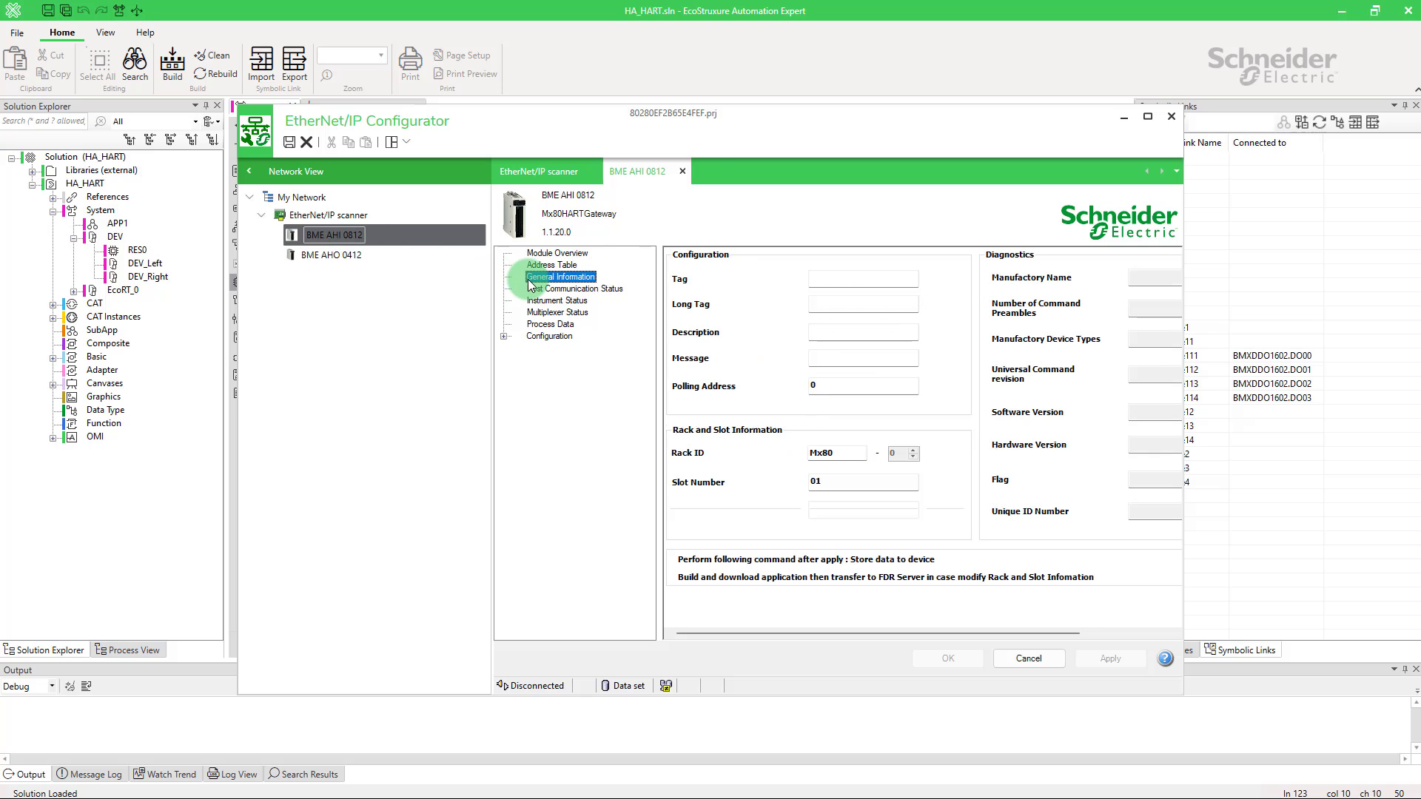
{"action": "left_click", "coordinate": [833, 484]}
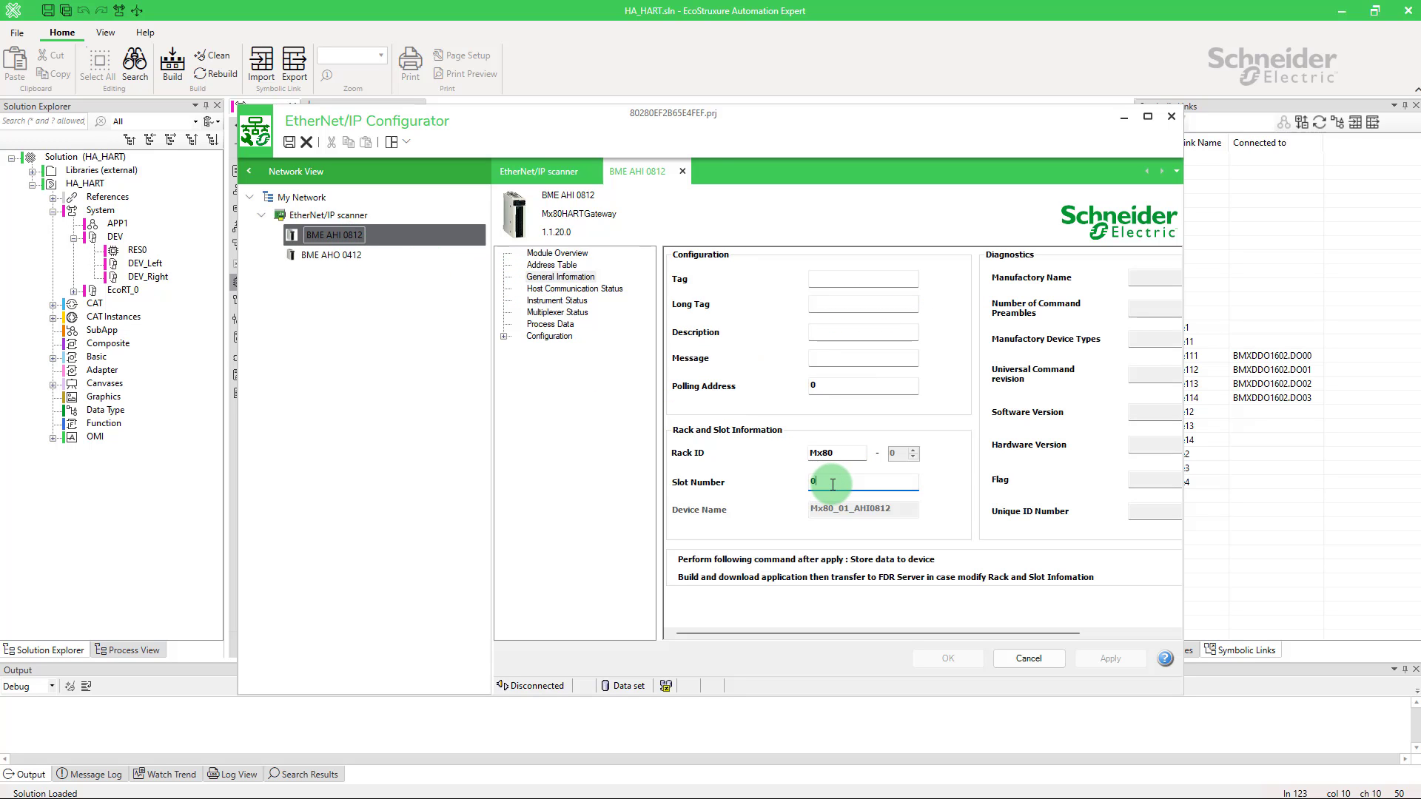
{"action": "type", "text": "5"}
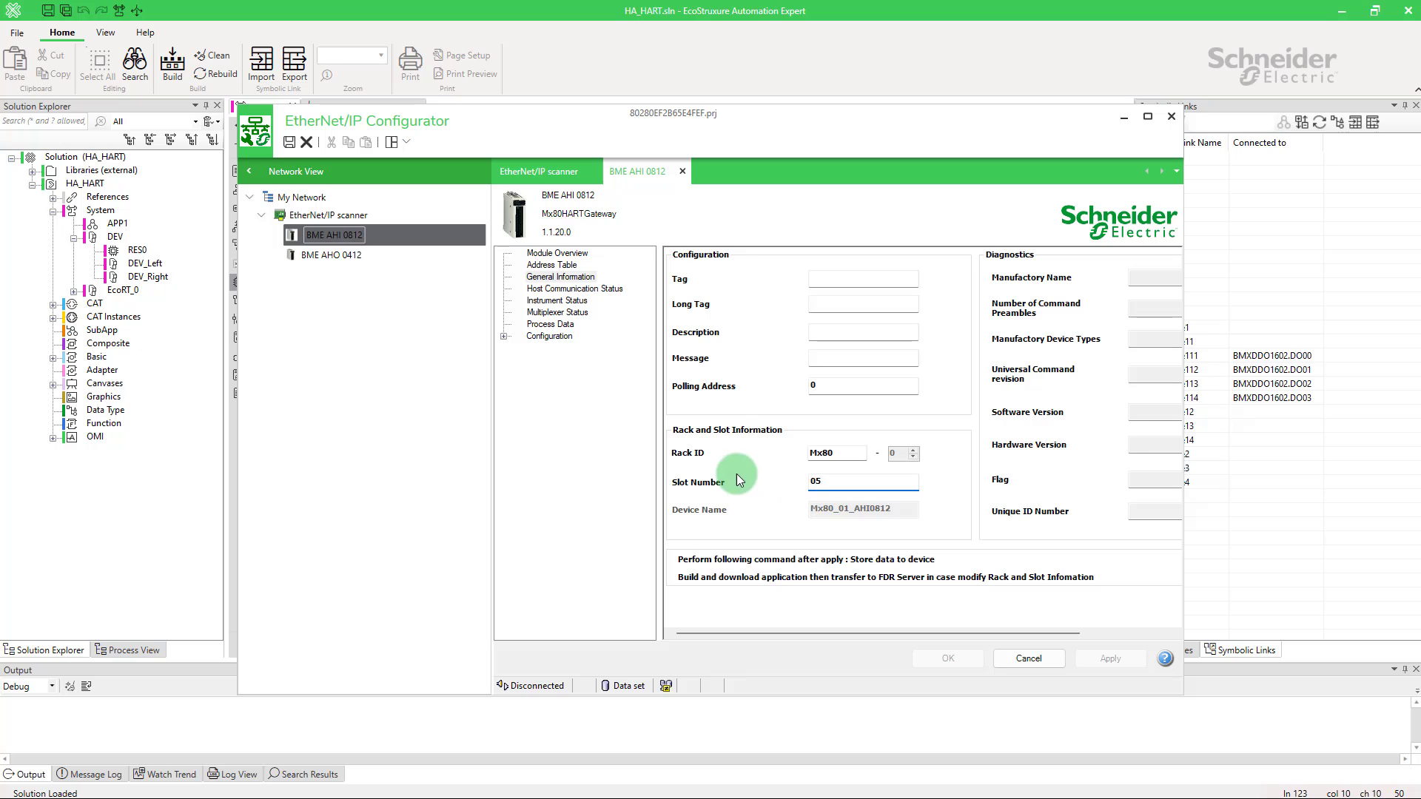
Step: Enable firmware upgrade and disable access control in the BME AHI 0812 security settings, and apply the changes
{"action": "left_click", "coordinate": [504, 336]}
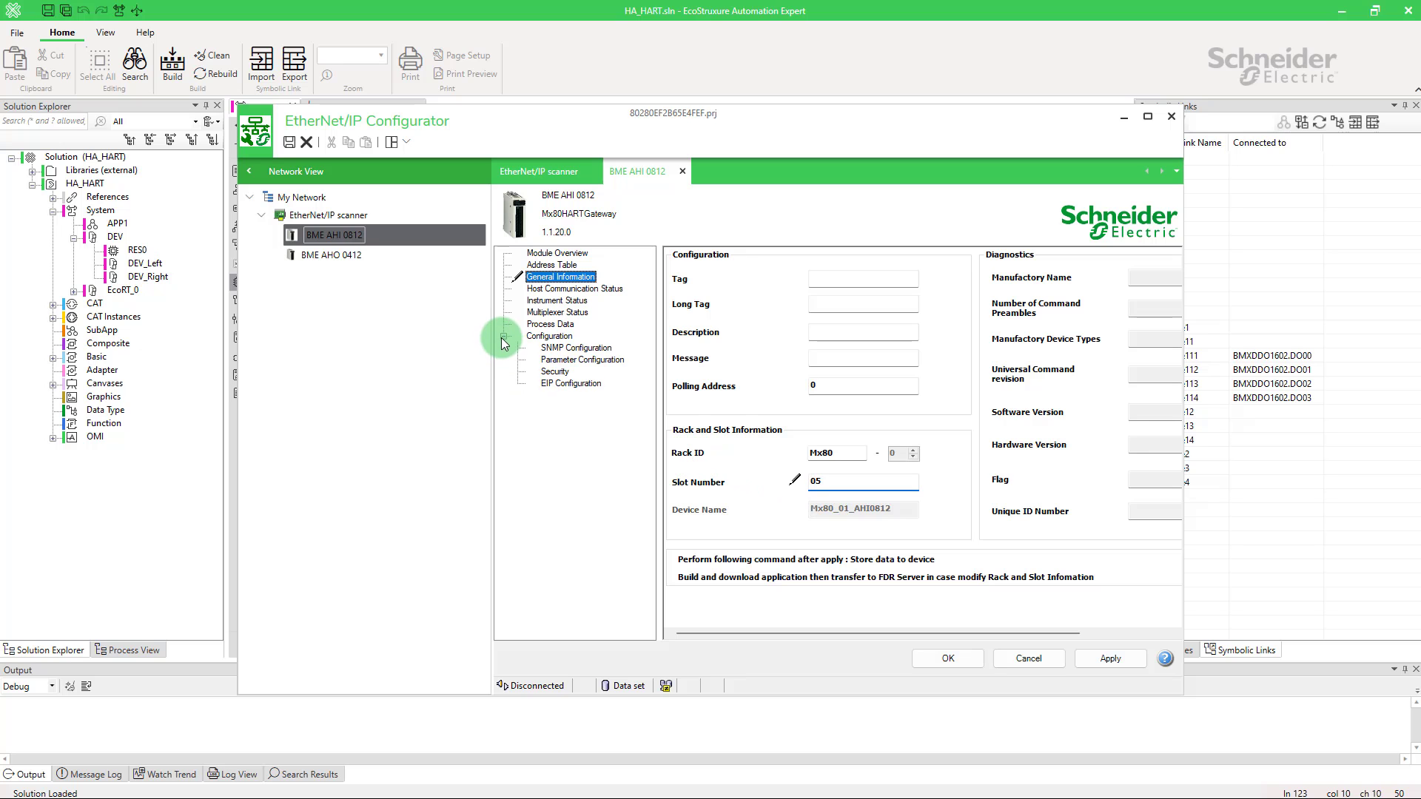
{"action": "left_click", "coordinate": [557, 372]}
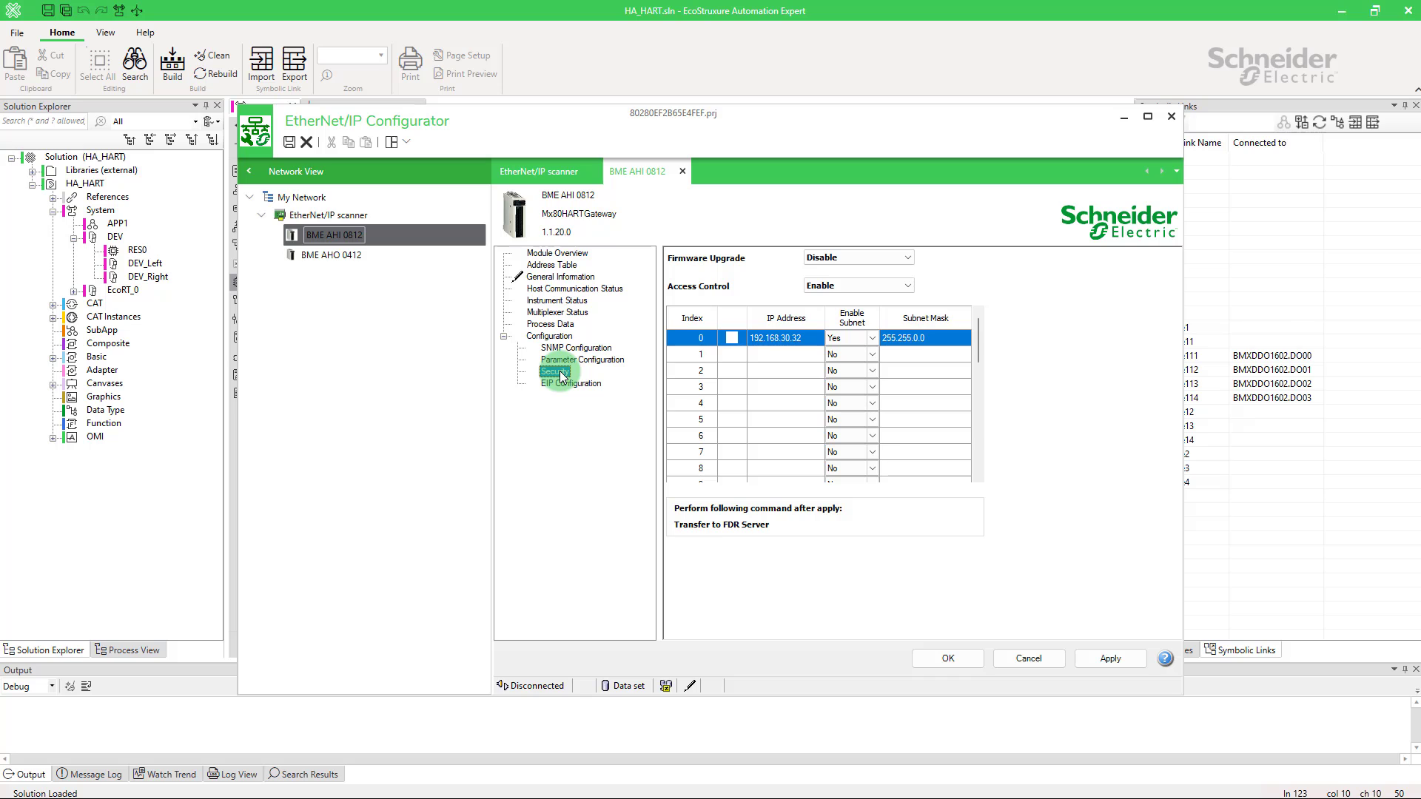
{"action": "left_click", "coordinate": [888, 258]}
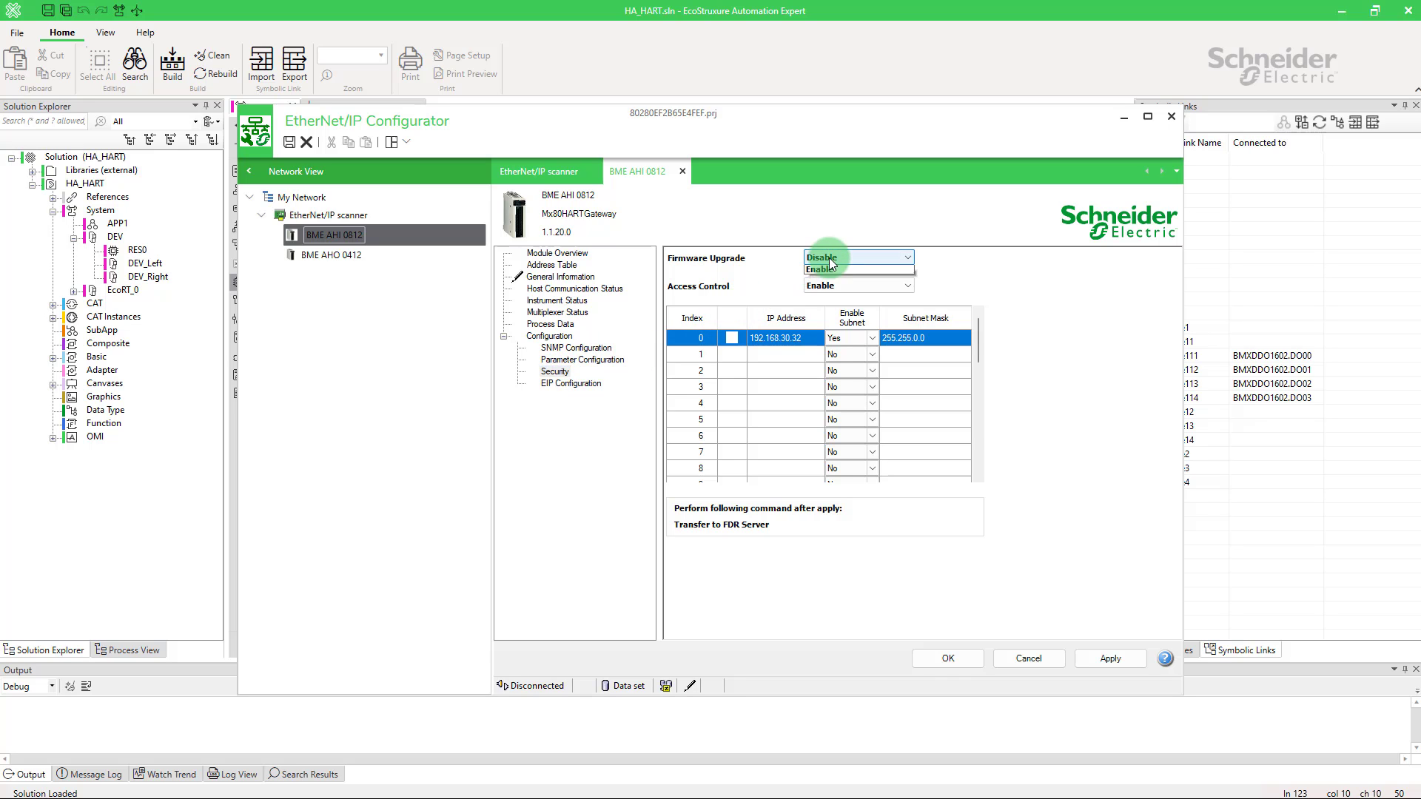
{"action": "left_click", "coordinate": [838, 281]}
{"action": "left_click", "coordinate": [843, 286]}
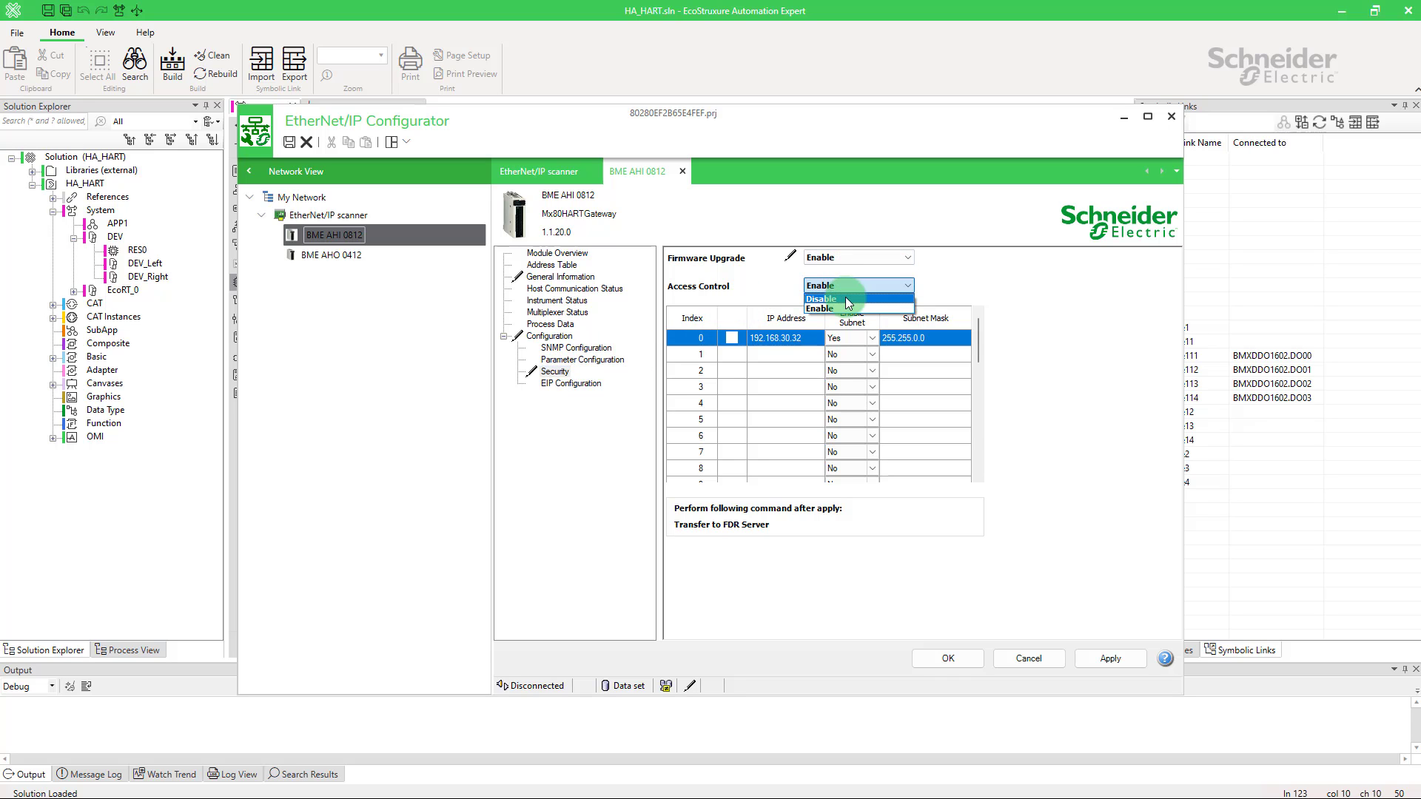
{"action": "left_click", "coordinate": [846, 297]}
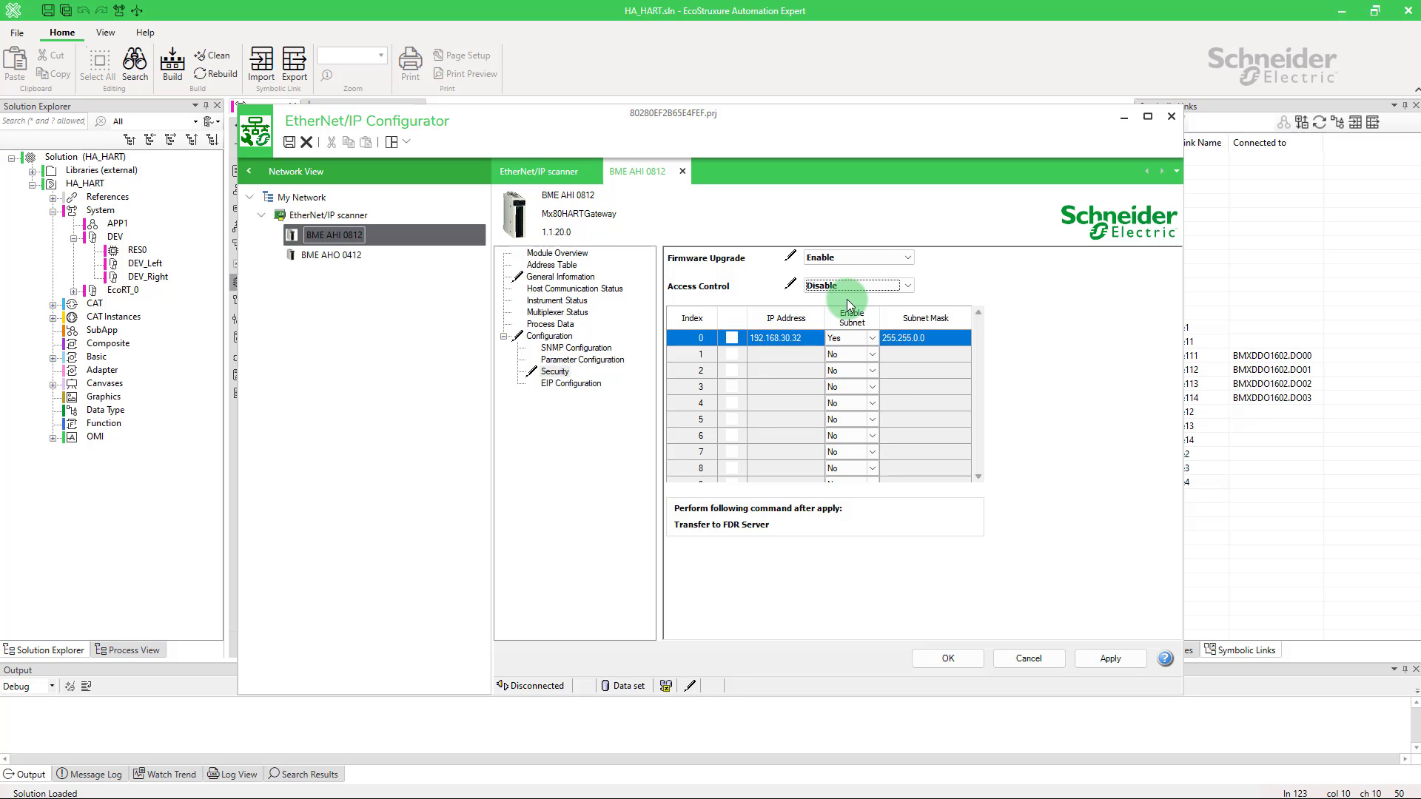
{"action": "left_click", "coordinate": [1101, 660]}
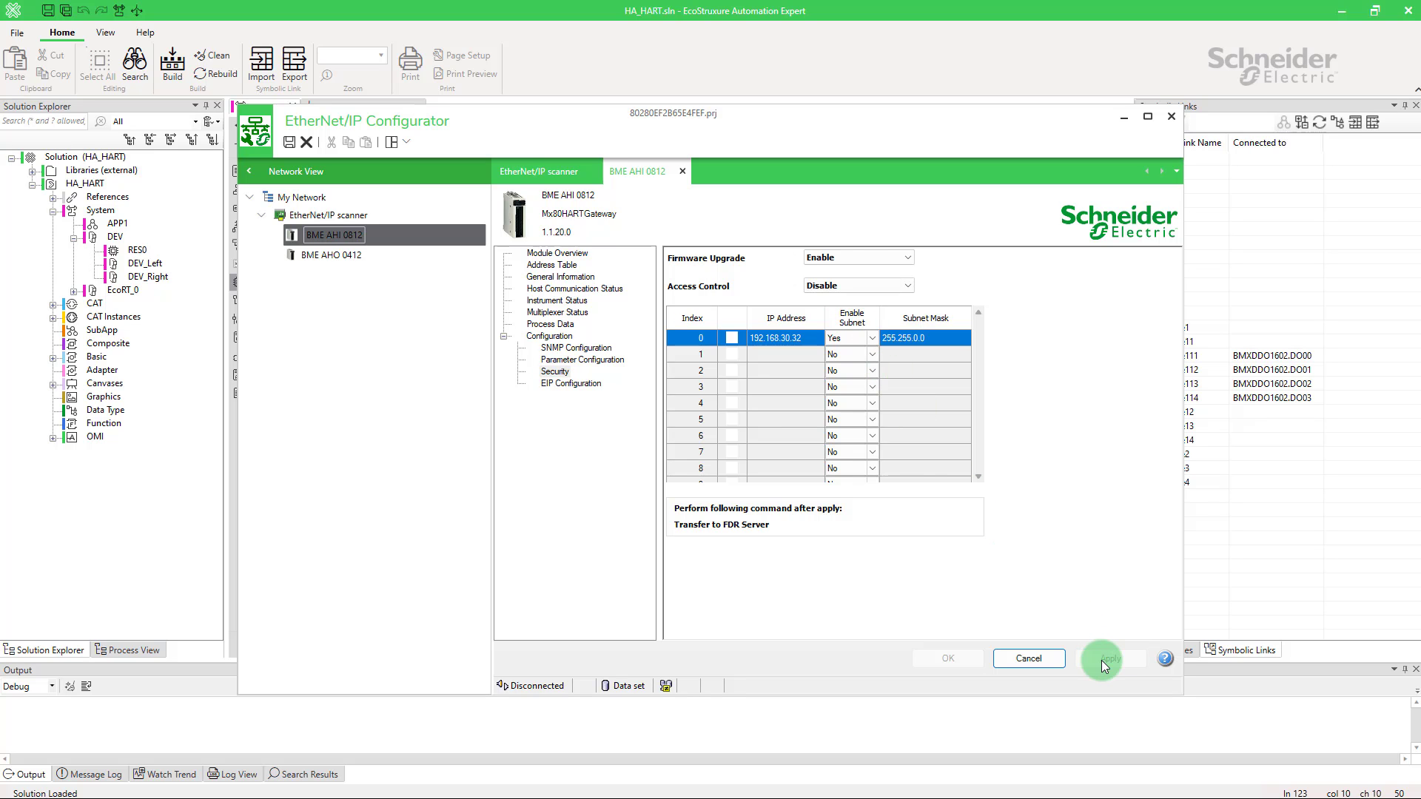
Step: Set the slot number to 06 in the BME AHO 0412 device's general information
{"action": "left_click", "coordinate": [344, 254]}
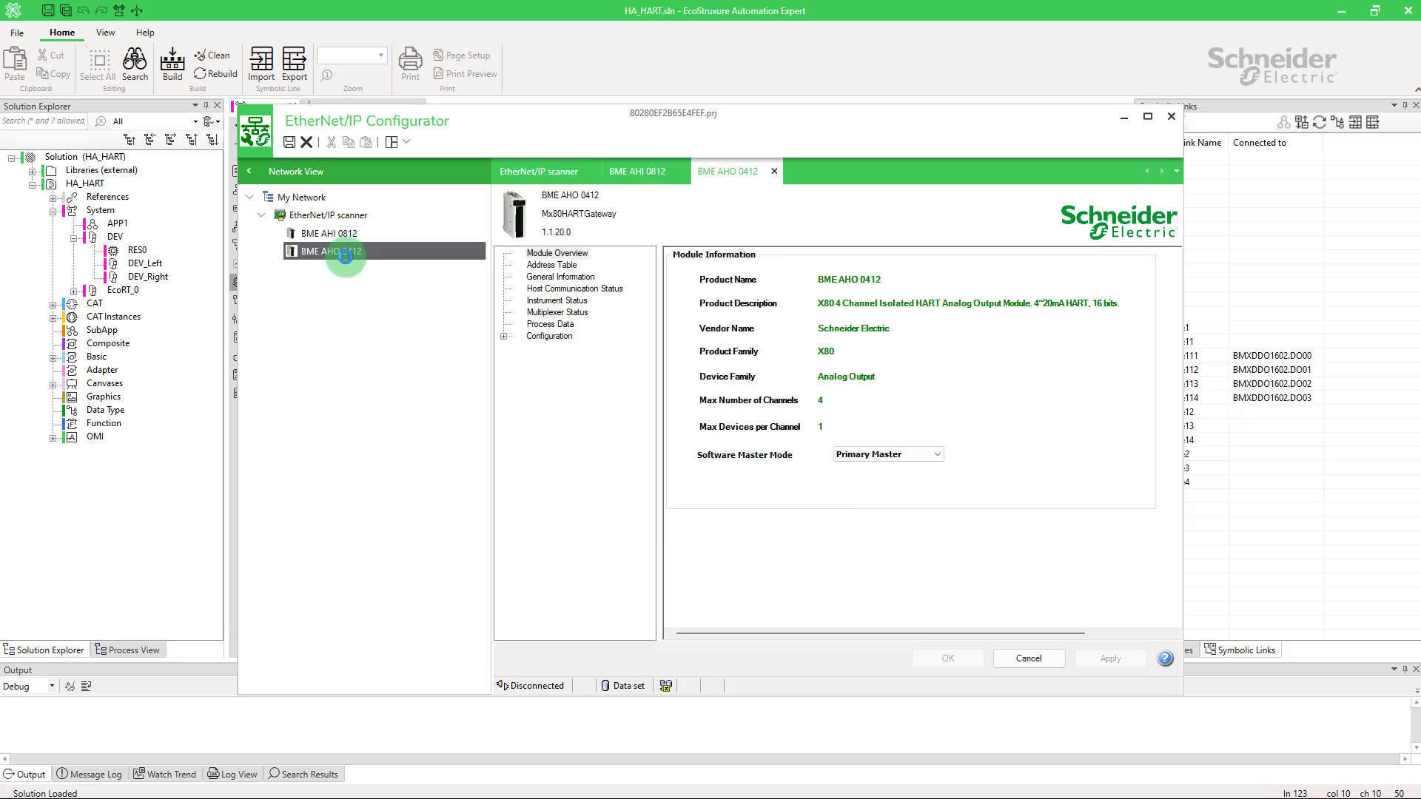
{"action": "left_click", "coordinate": [560, 276]}
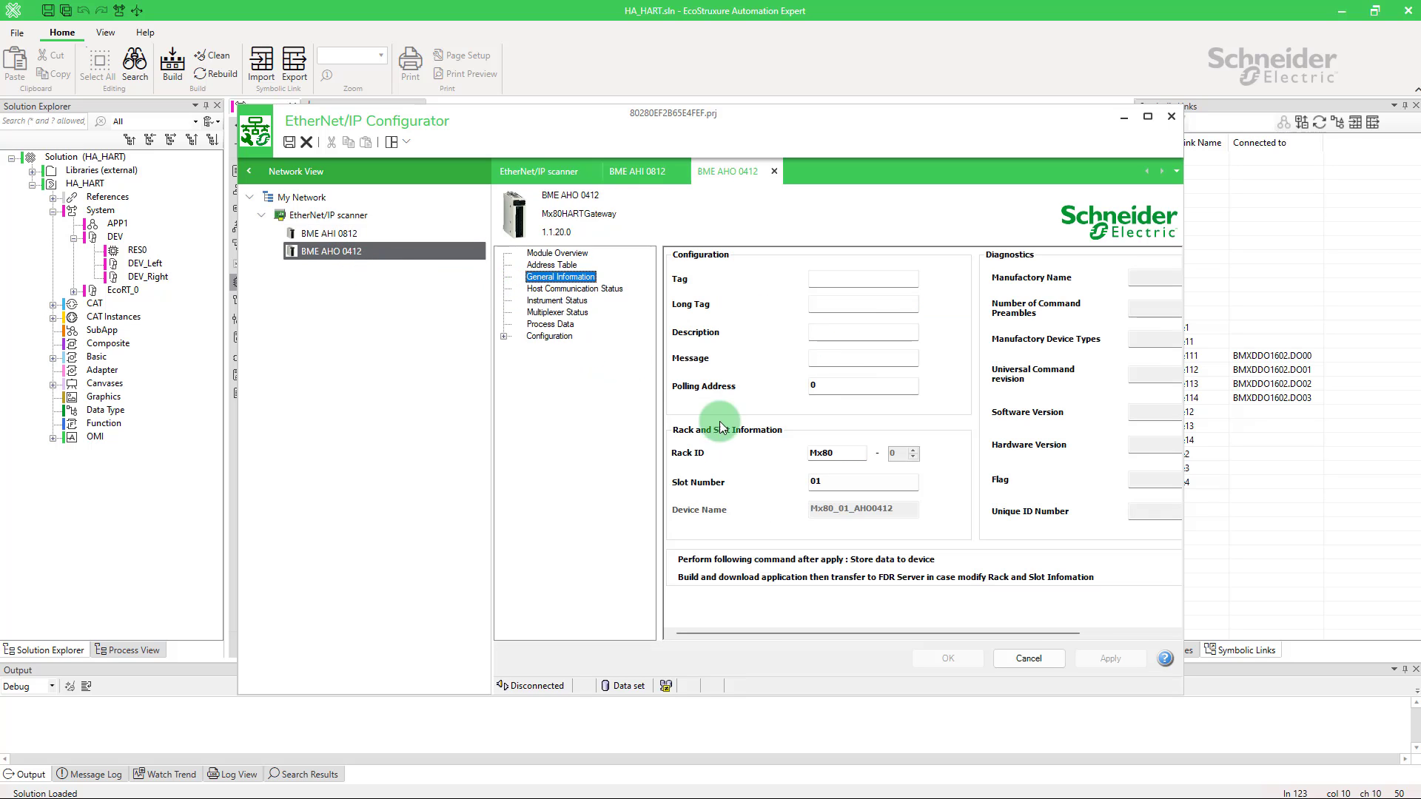
{"action": "left_click", "coordinate": [834, 482]}
{"action": "key", "text": "BackSpace"}
{"action": "type", "text": "6"}
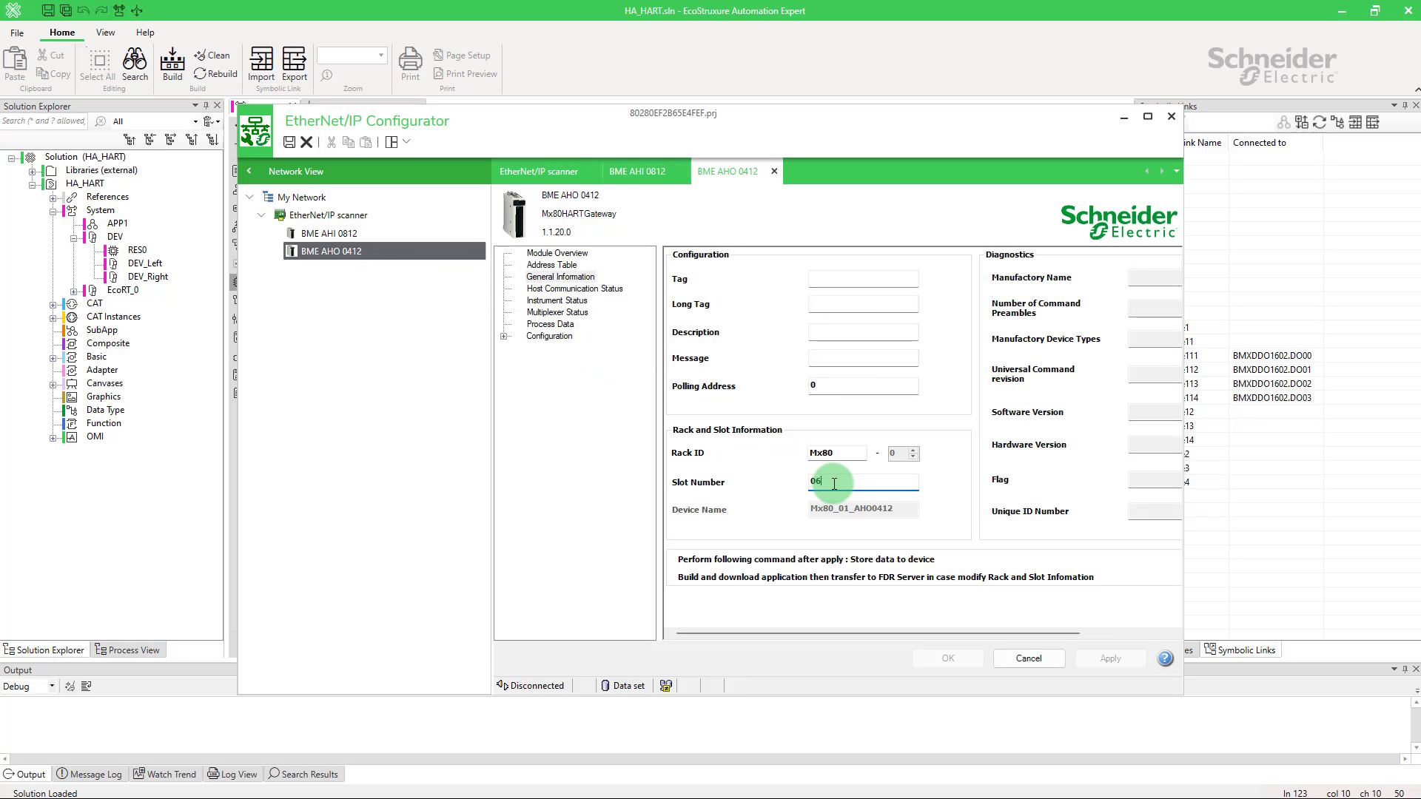
Step: Enable firmware upgrade and disable access control in the BME AHO 0412 security settings, and apply the changes
{"action": "left_click", "coordinate": [503, 336]}
{"action": "left_click", "coordinate": [555, 372]}
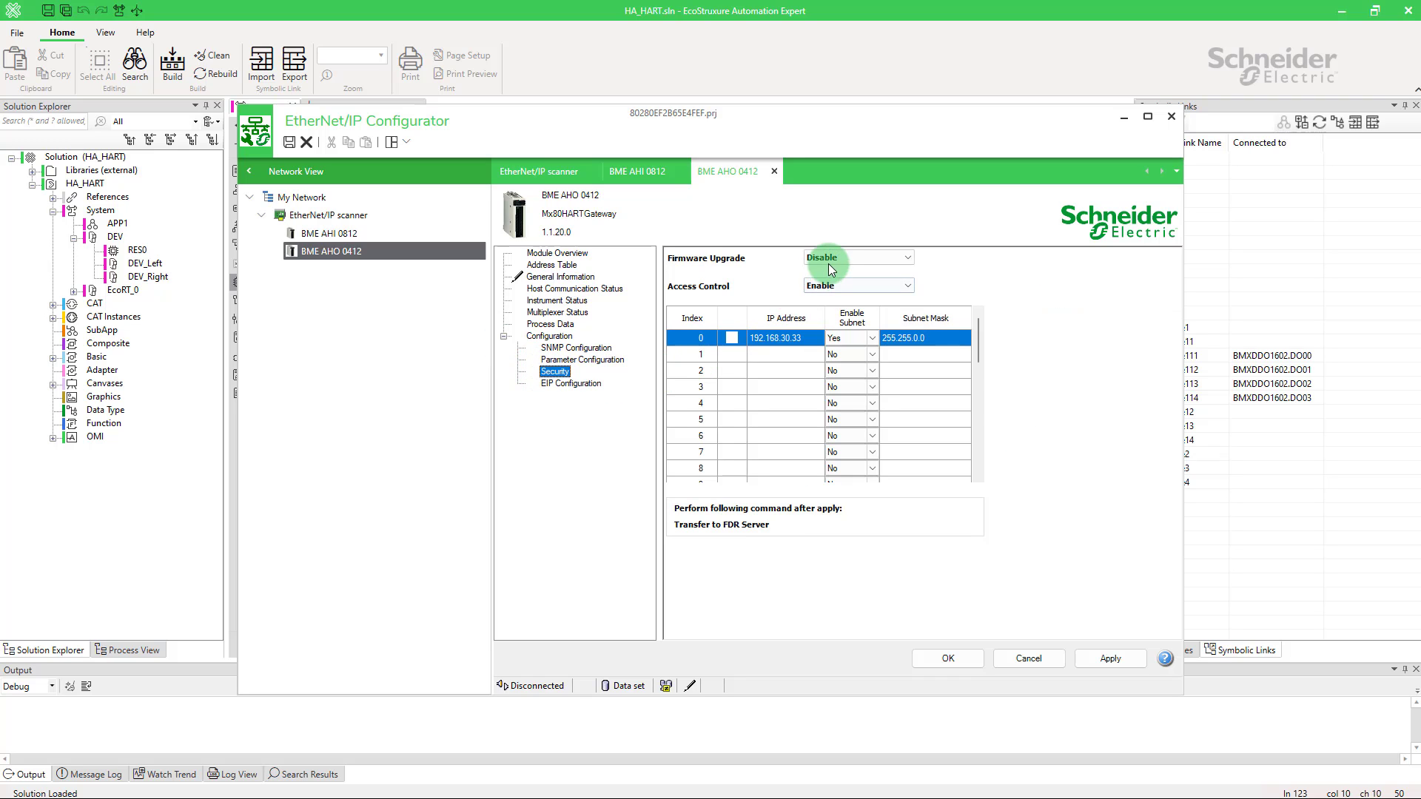
{"action": "left_click", "coordinate": [828, 263]}
{"action": "left_click", "coordinate": [833, 279]}
{"action": "left_click", "coordinate": [839, 286]}
{"action": "left_click", "coordinate": [841, 303]}
{"action": "left_click", "coordinate": [1106, 657]}
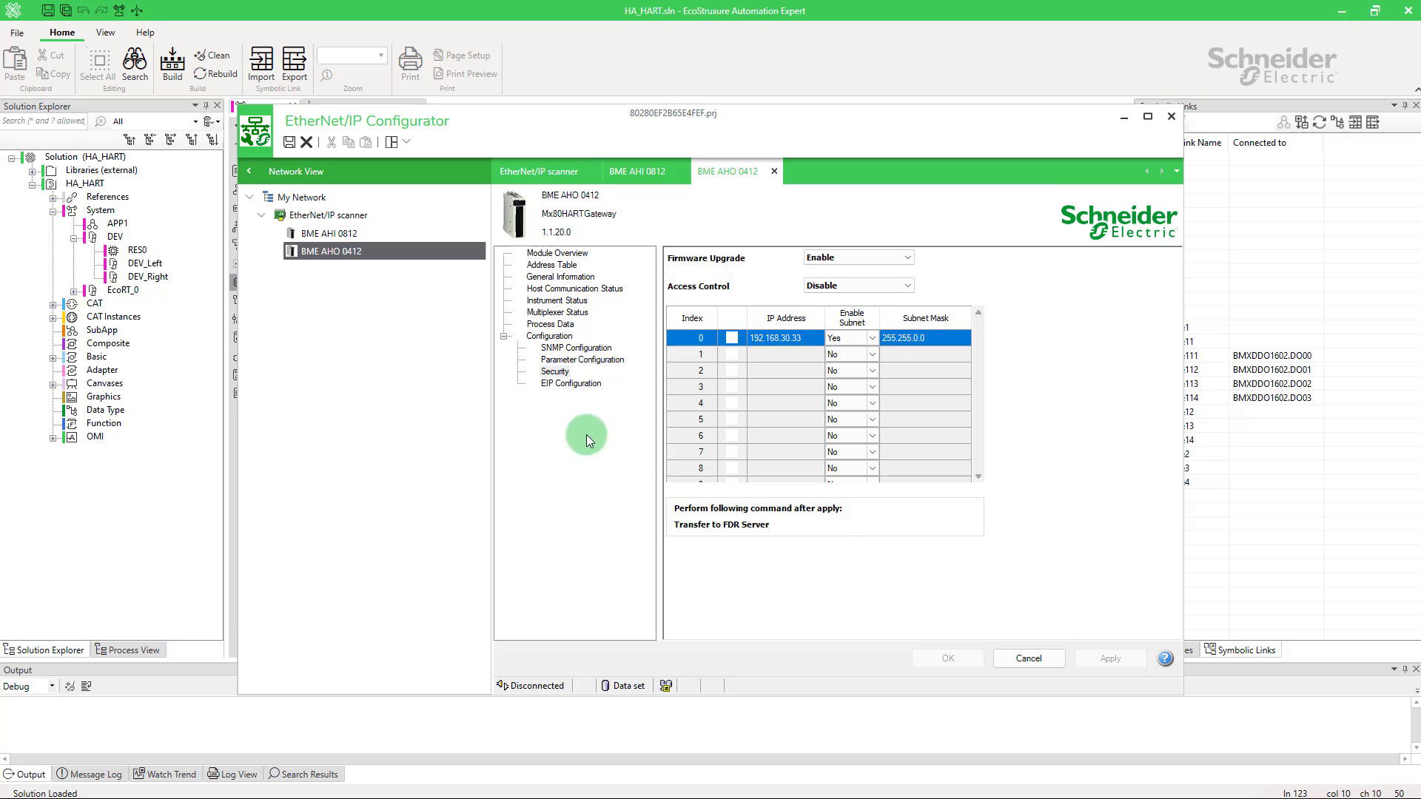
Step: Save the EtherNet/IP Configurator project and export its configuration to Documents as a ZIP file named HART_Demo
{"action": "left_click", "coordinate": [289, 144]}
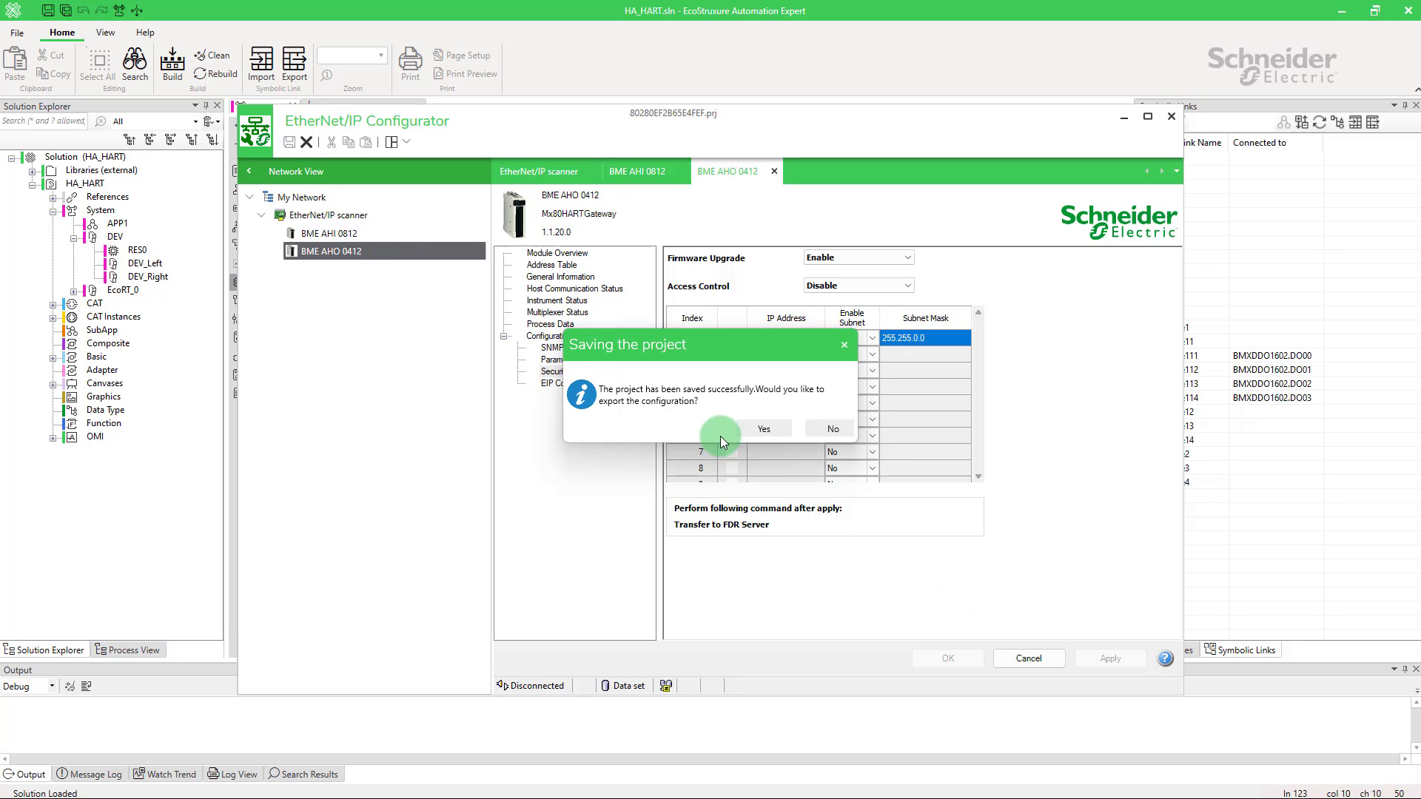
{"action": "left_click", "coordinate": [773, 435]}
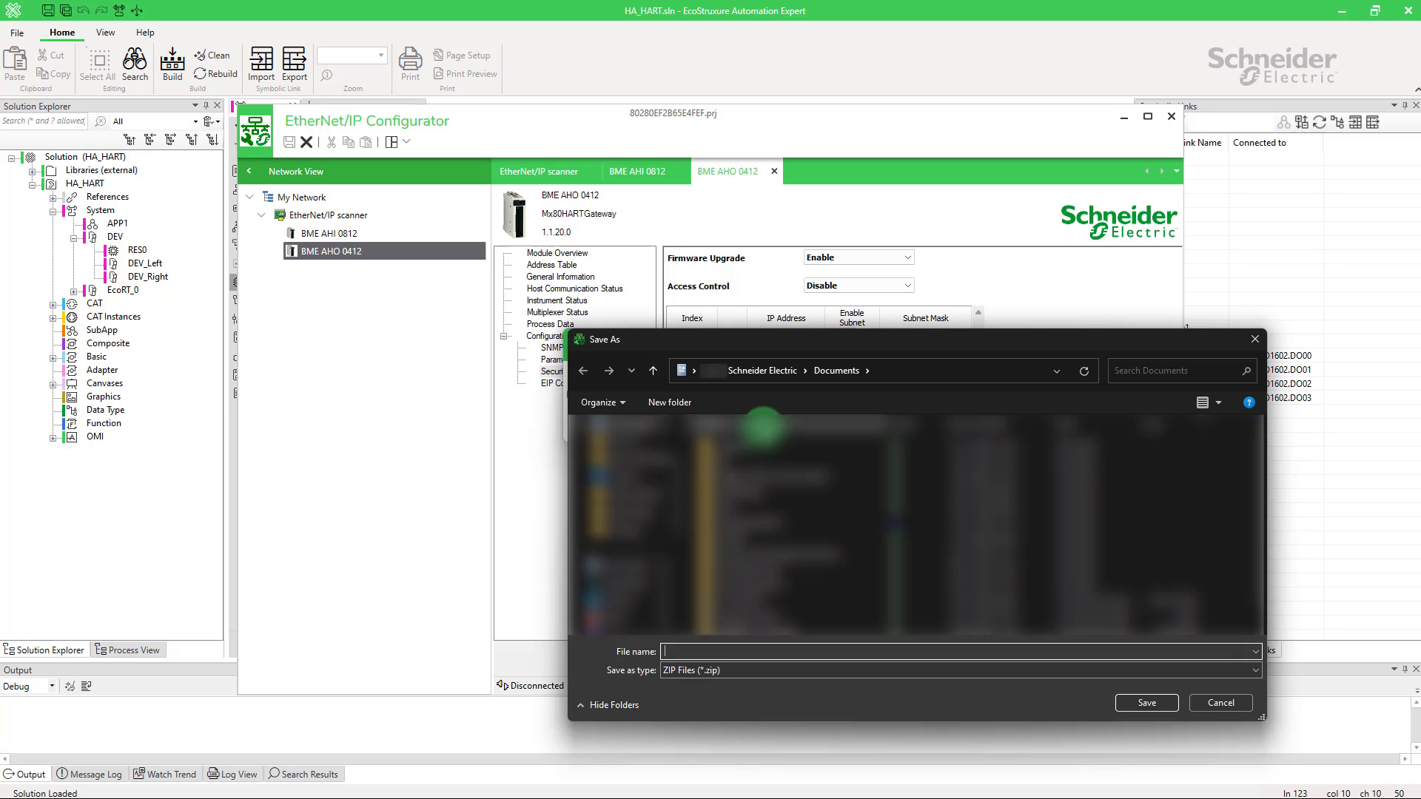
{"action": "type", "text": "HART_Demo"}
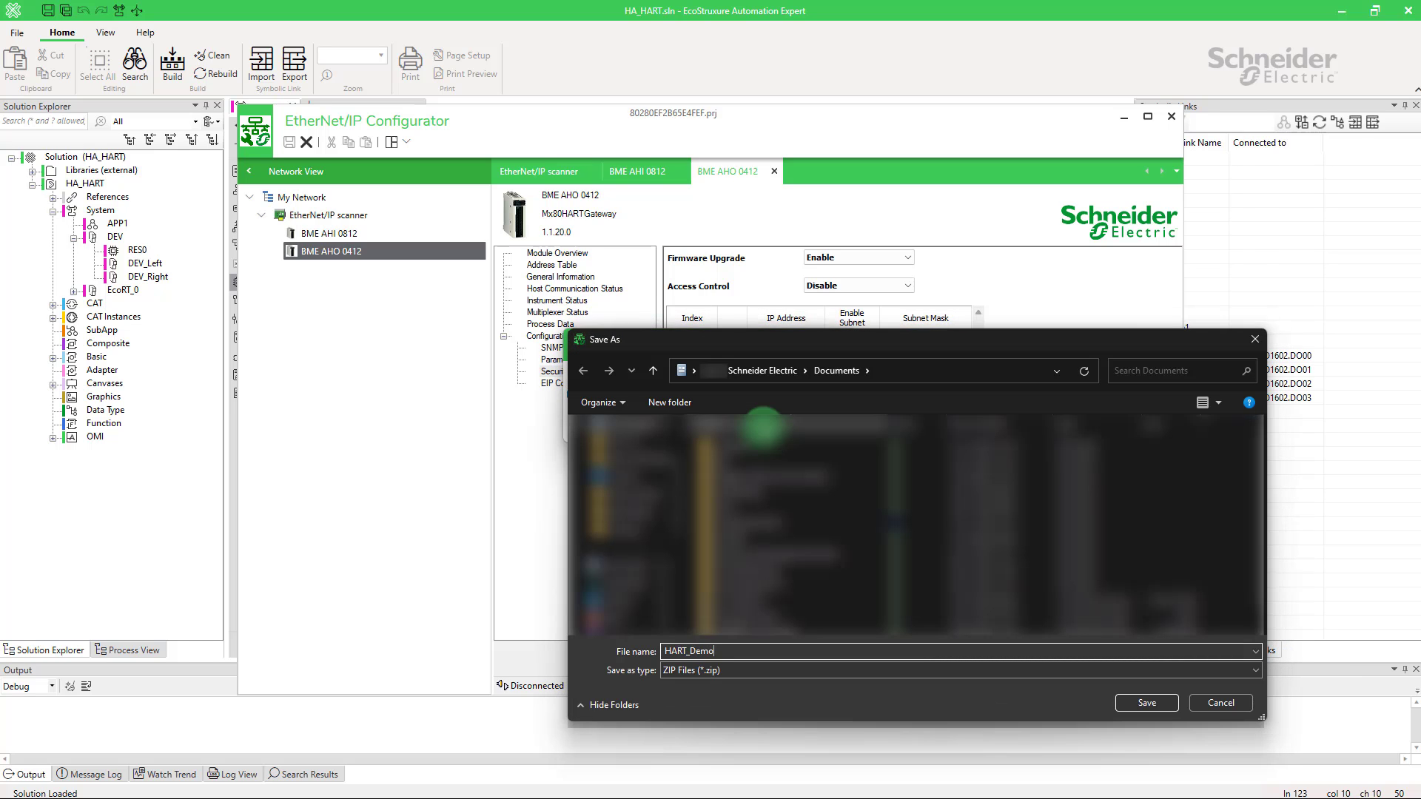
{"action": "key", "text": "Return"}
{"action": "left_click", "coordinate": [762, 426]}
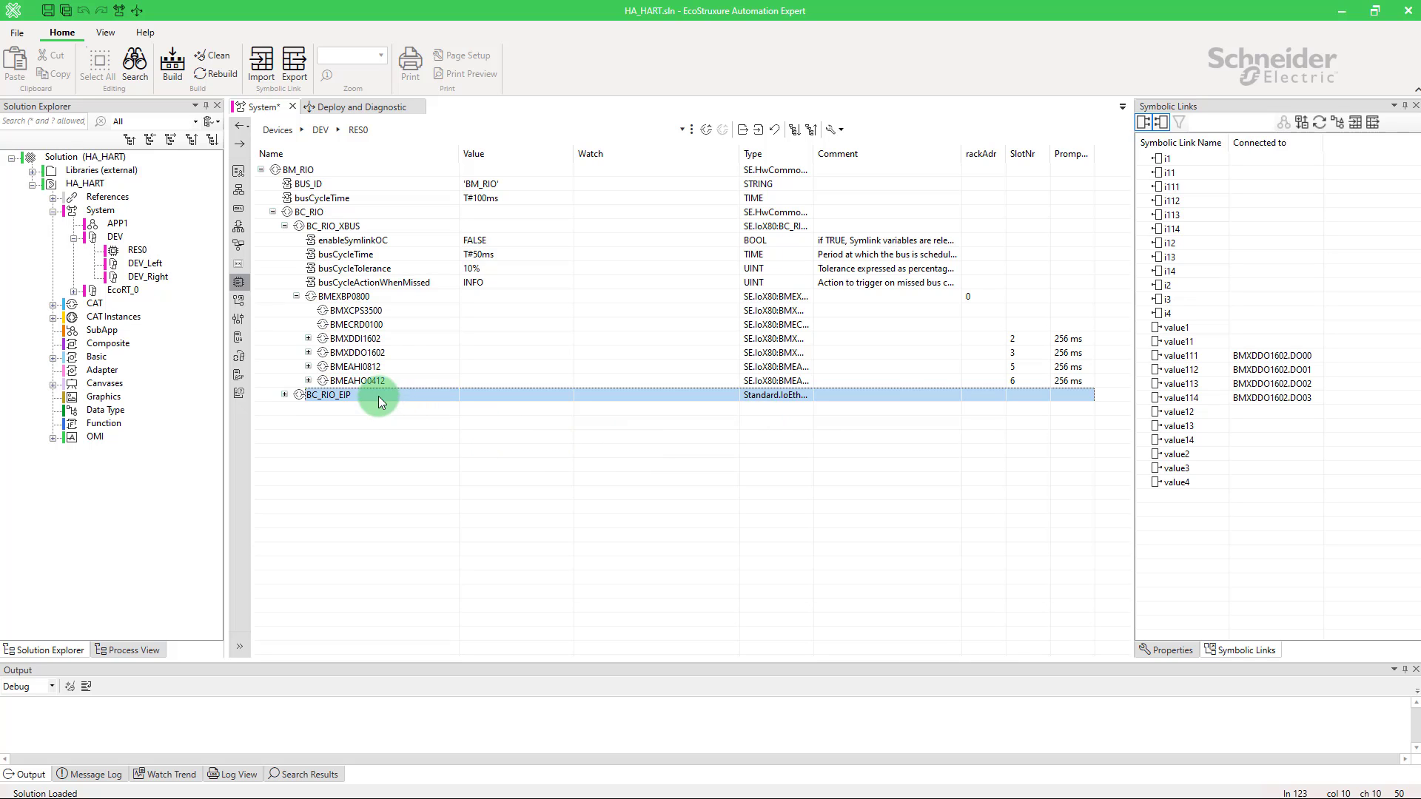
Step: Import the HART_Demo.zip EtherNet/IP scanner configuration into BC_RIO_EIP in the RES0 hardware configuration
{"action": "right_click", "coordinate": [311, 399]}
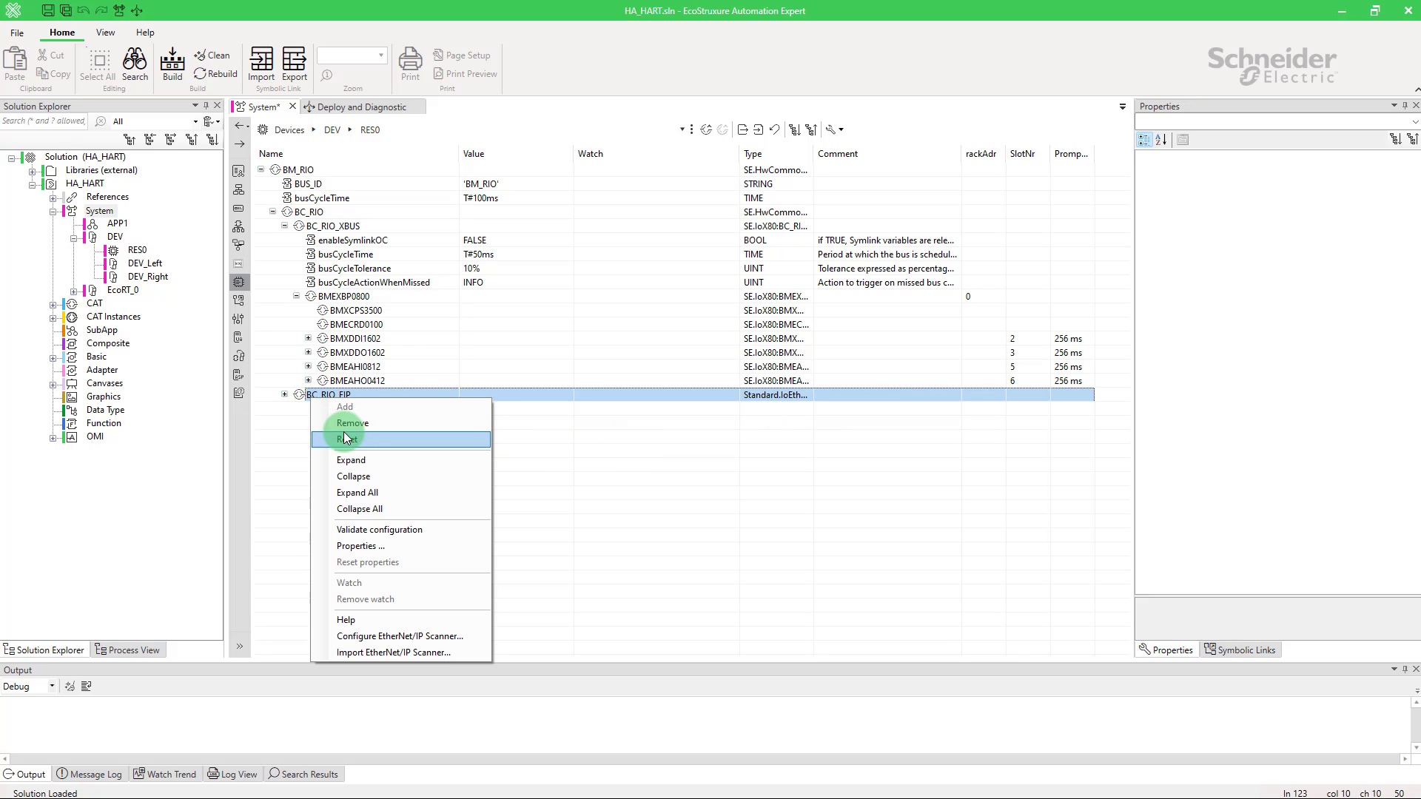
{"action": "left_click", "coordinate": [439, 653]}
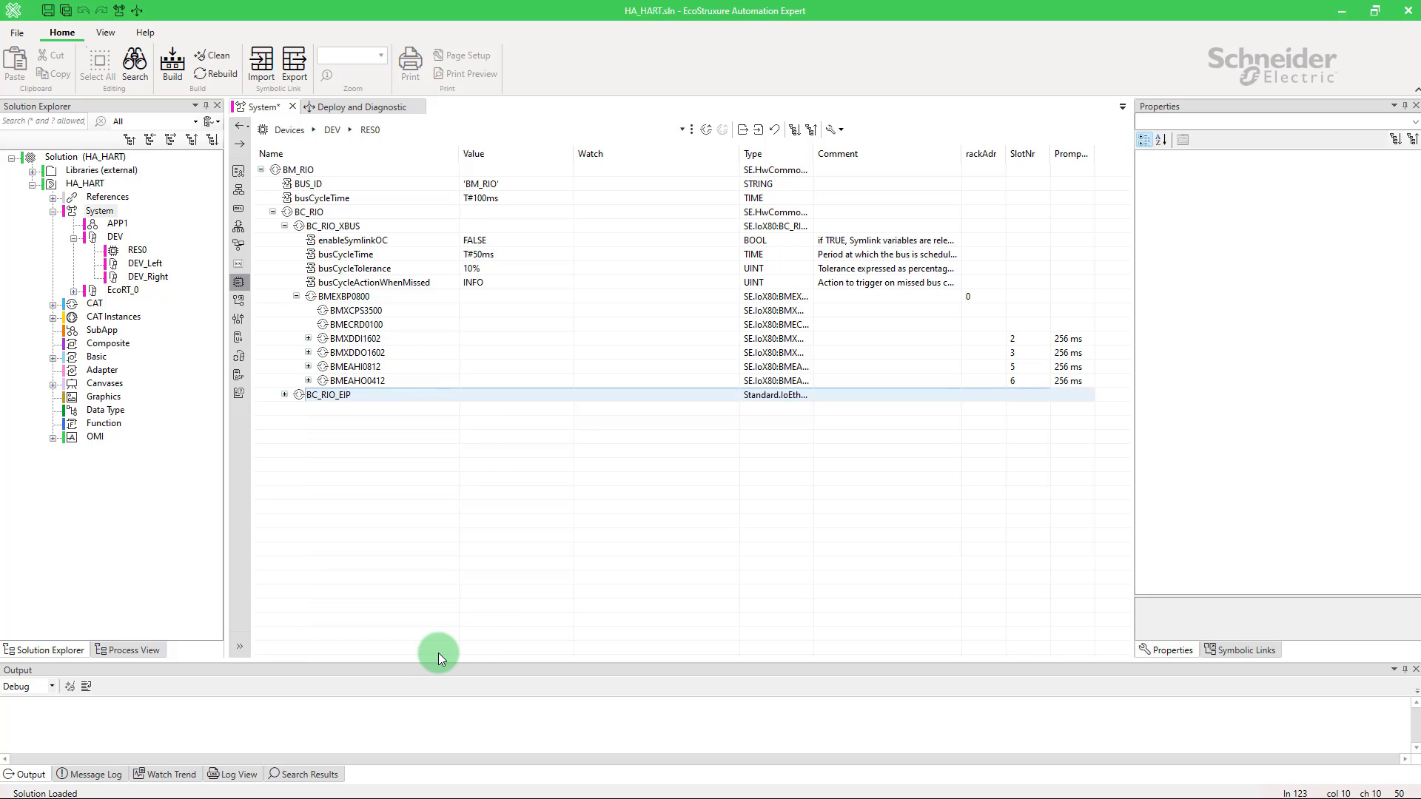
{"action": "left_click", "coordinate": [196, 308]}
{"action": "type", "text": "HART_Demo.zip"}
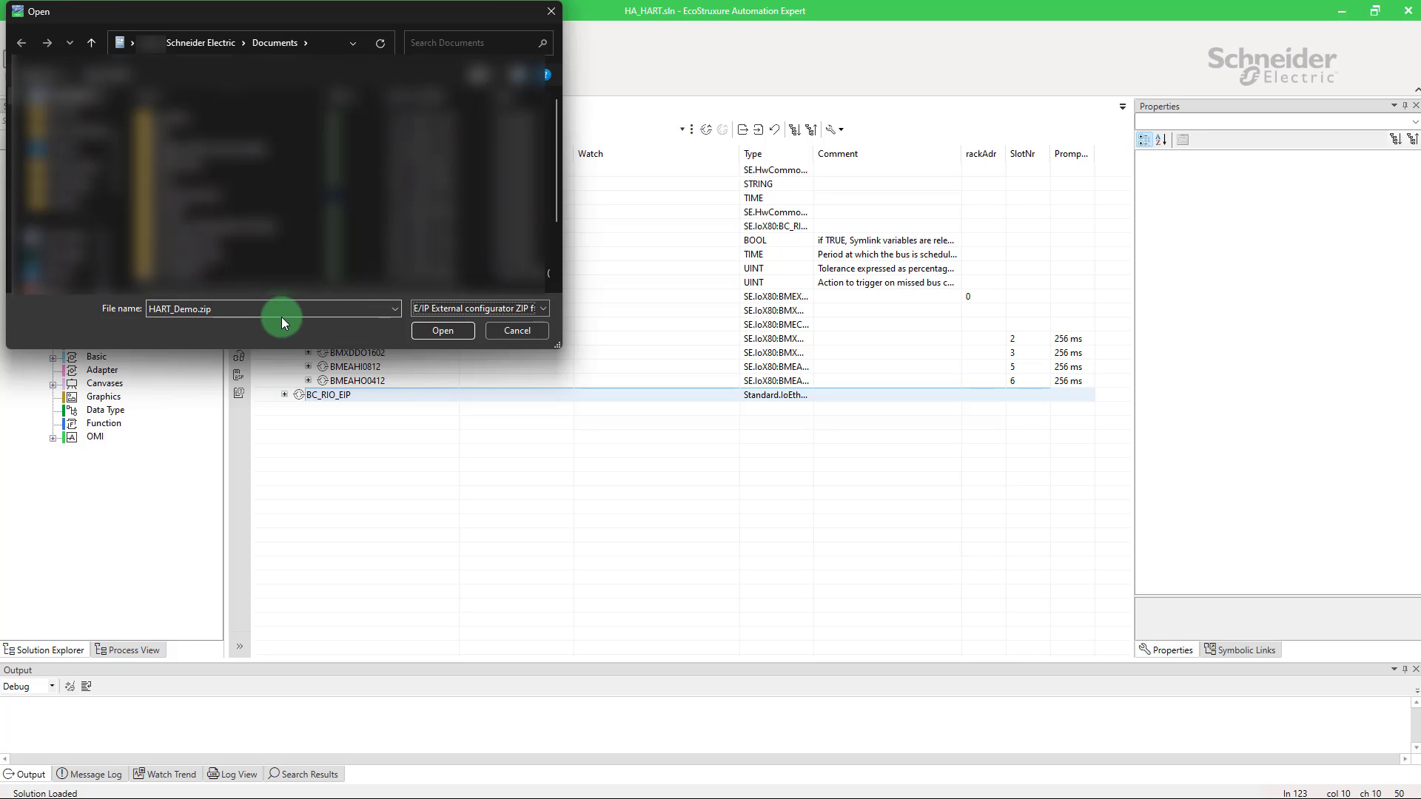
{"action": "left_click", "coordinate": [441, 330]}
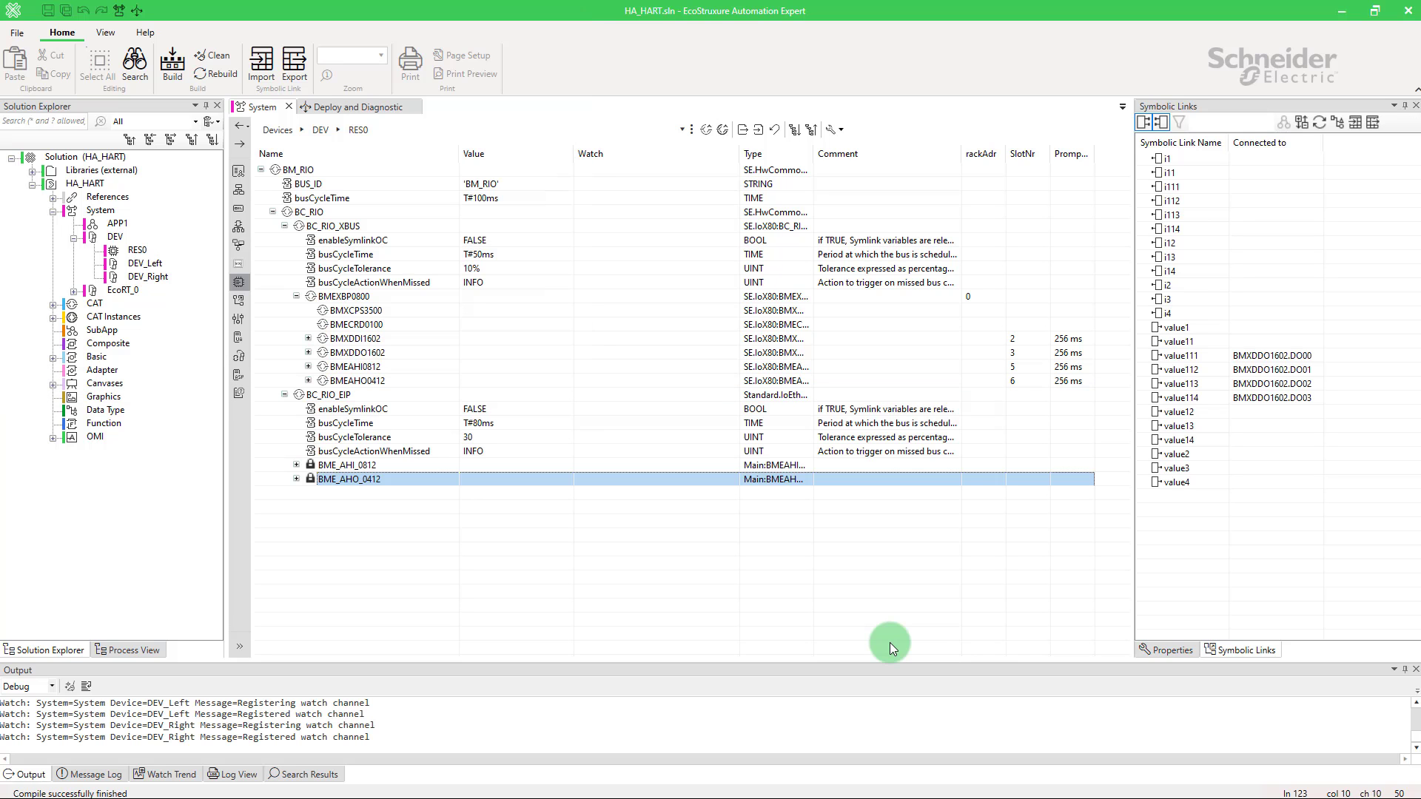
Step: Link the symbolic variables i1, i11, i12, i13, i14, i2, i3 and i4 to channels AI00 through AI07 of BMEAHI0812
{"action": "left_click", "coordinate": [308, 367]}
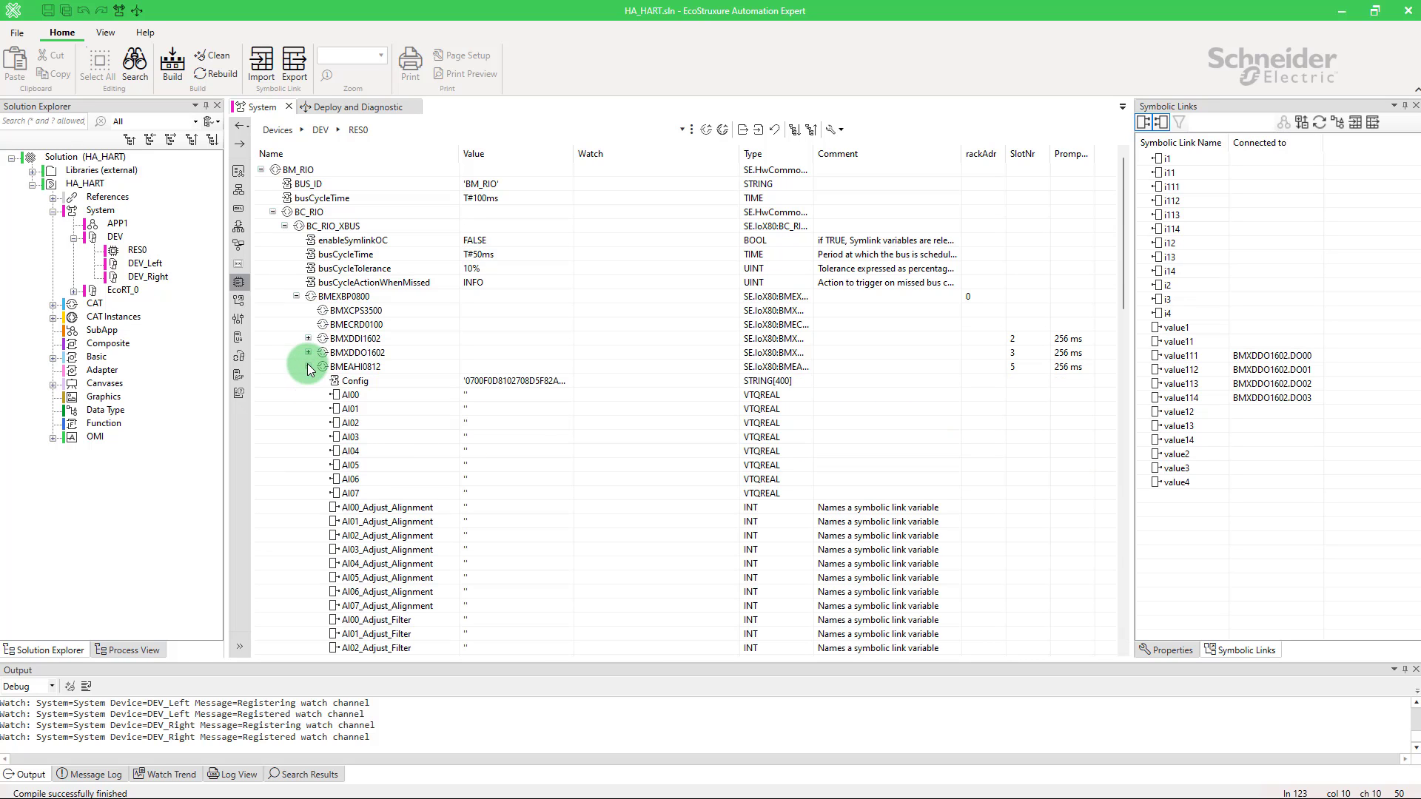
{"action": "left_click", "coordinate": [1169, 158]}
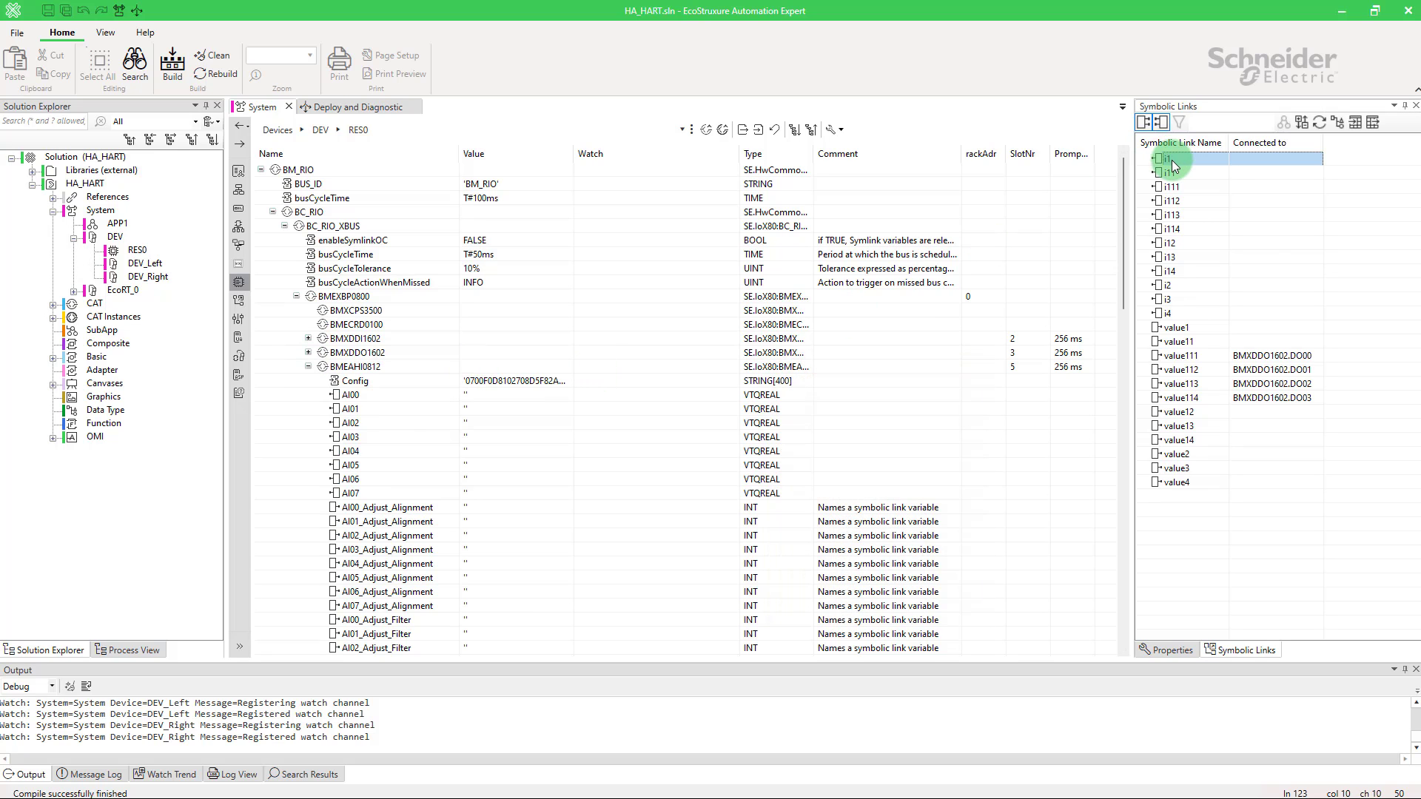
{"action": "left_click", "coordinate": [1169, 173], "text": "ctrl"}
{"action": "left_click", "coordinate": [1172, 243], "text": "ctrl"}
{"action": "left_click", "coordinate": [1169, 313], "text": "ctrl+shift"}
{"action": "left_click_drag", "start_coordinate": [1176, 312], "coordinate": [508, 396]}
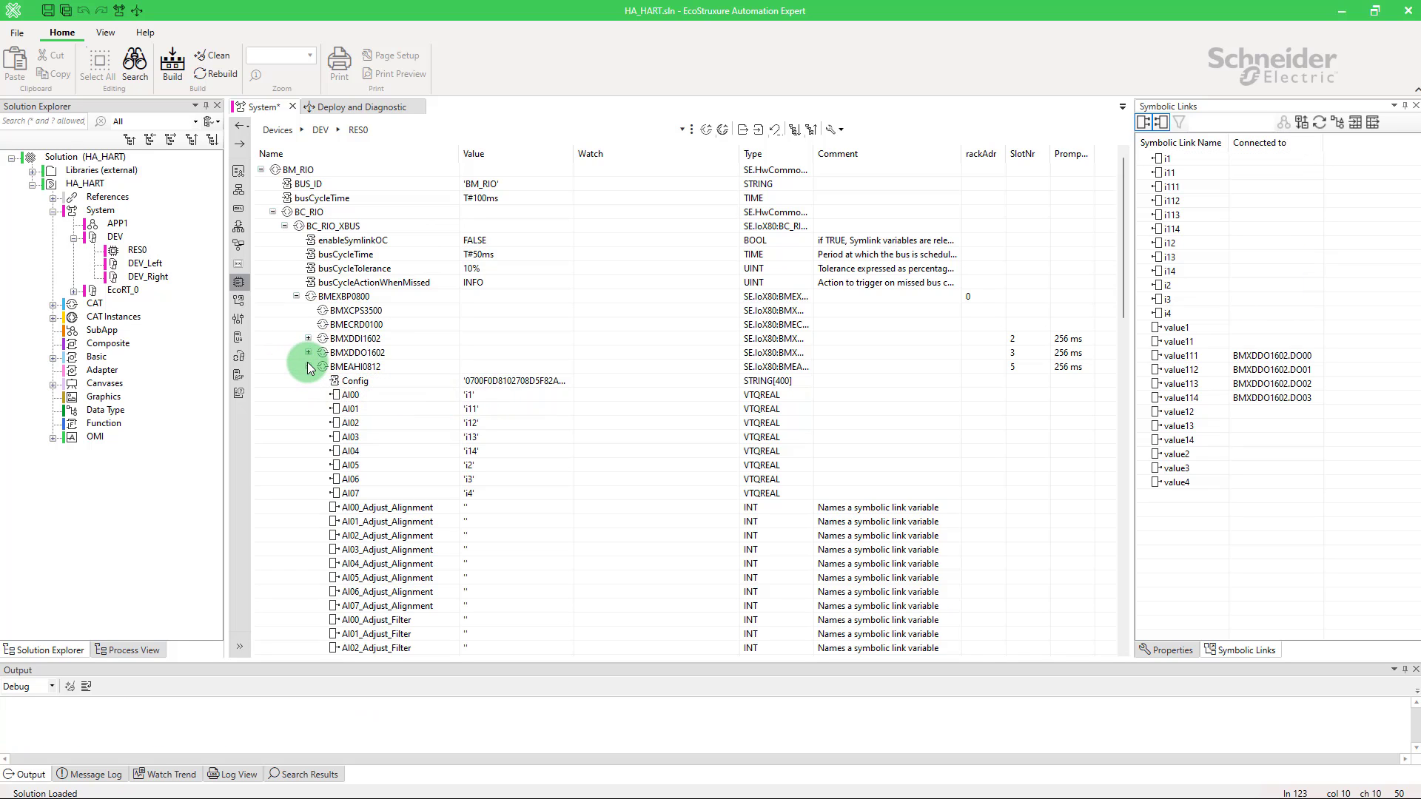
Step: Open the BMEAHI0812 module's Config properties and accept the existing slot and channel parameters
{"action": "left_click", "coordinate": [570, 383]}
{"action": "left_click", "coordinate": [570, 384]}
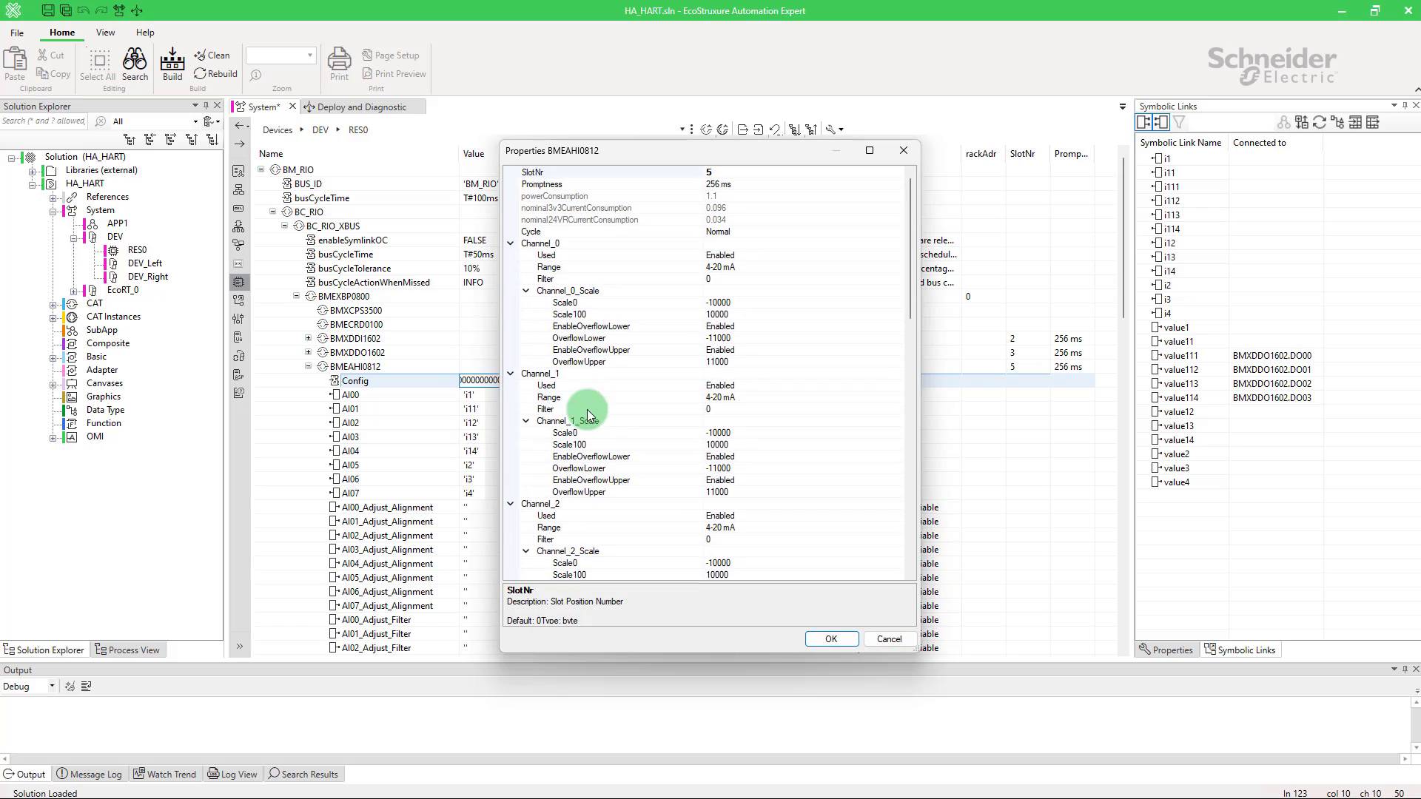
{"action": "left_click", "coordinate": [817, 640]}
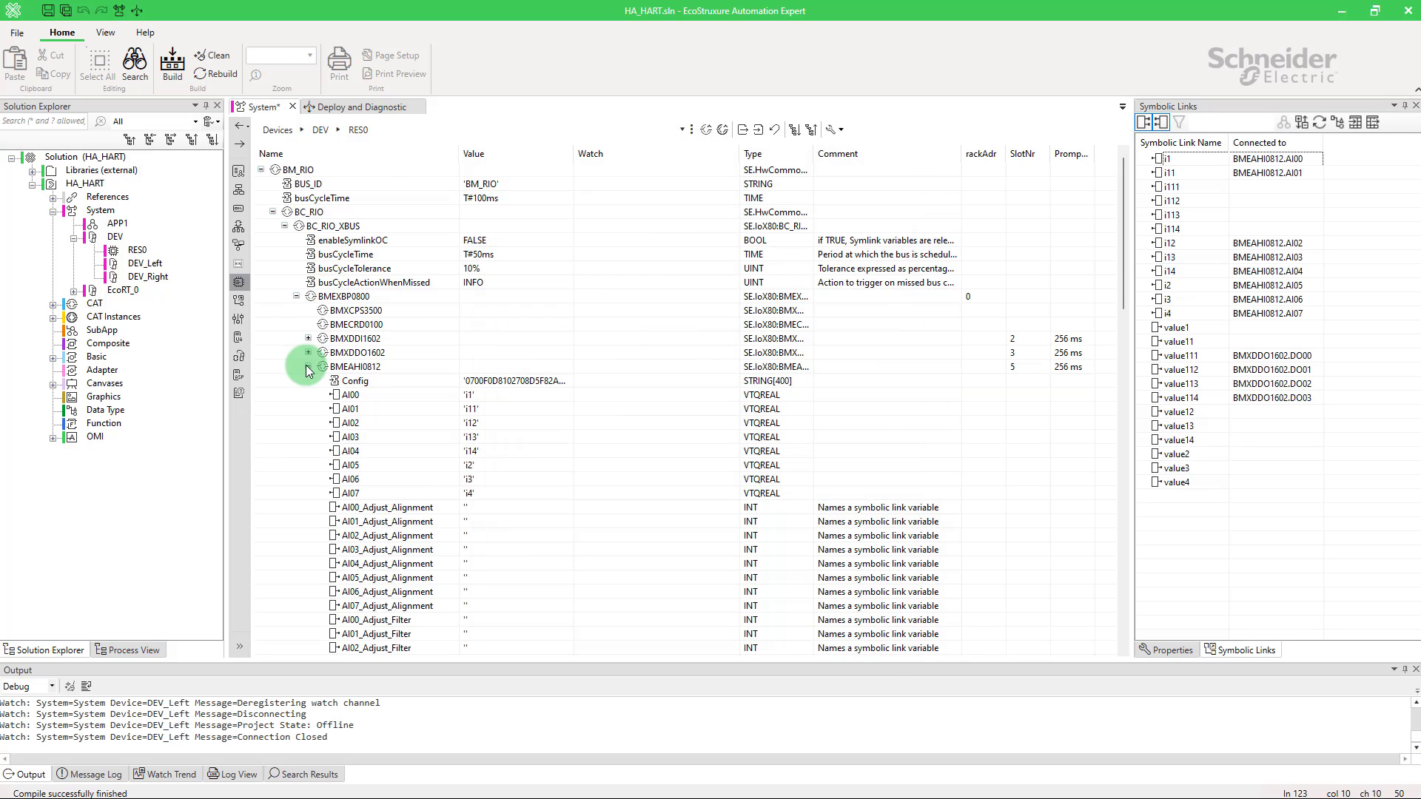
Step: Link the symbolic variables value1, value2, value3 and value4 to channels AO00 through AO03 of BMEAHO0412
{"action": "left_click", "coordinate": [310, 370]}
{"action": "left_click", "coordinate": [308, 380]}
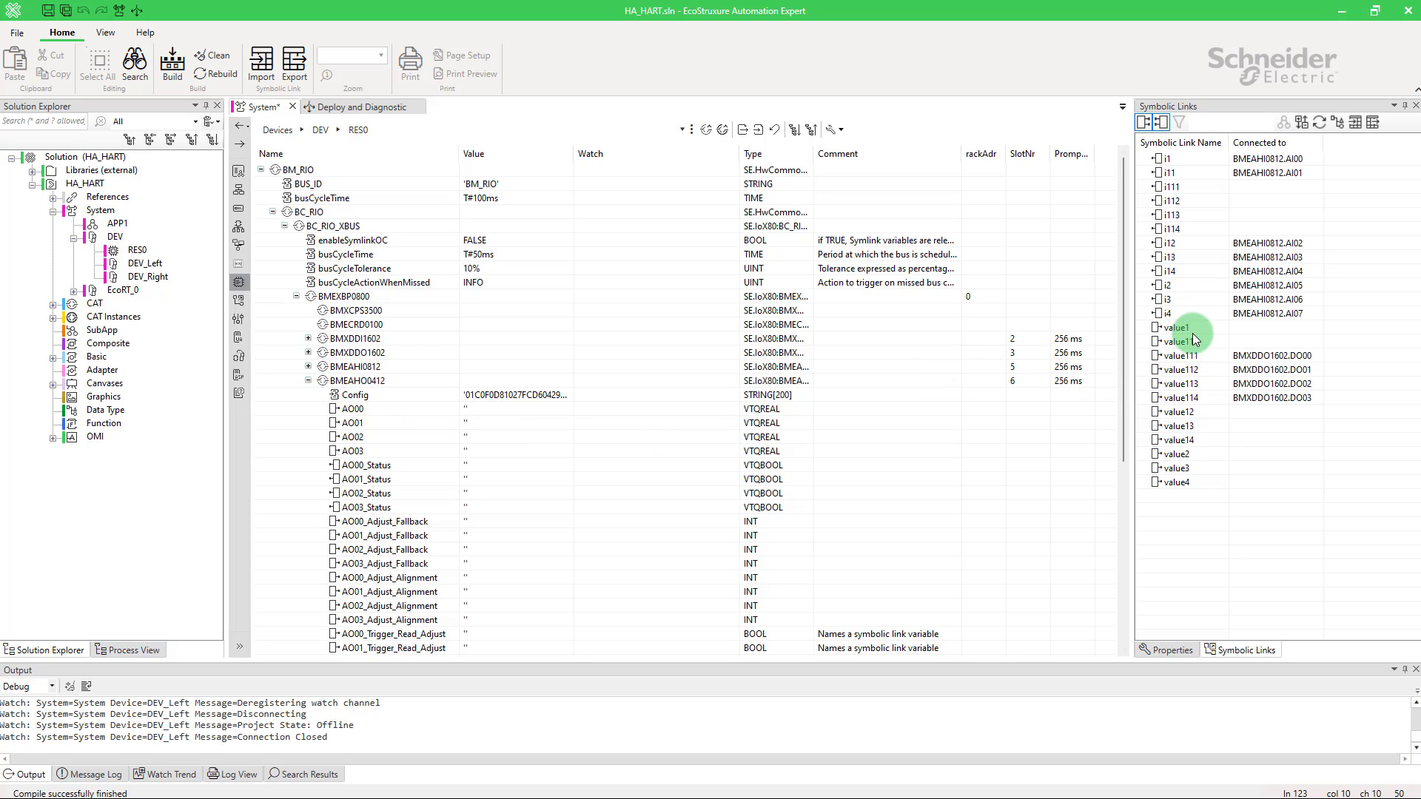
{"action": "left_click", "coordinate": [1188, 329]}
{"action": "left_click", "coordinate": [1184, 327]}
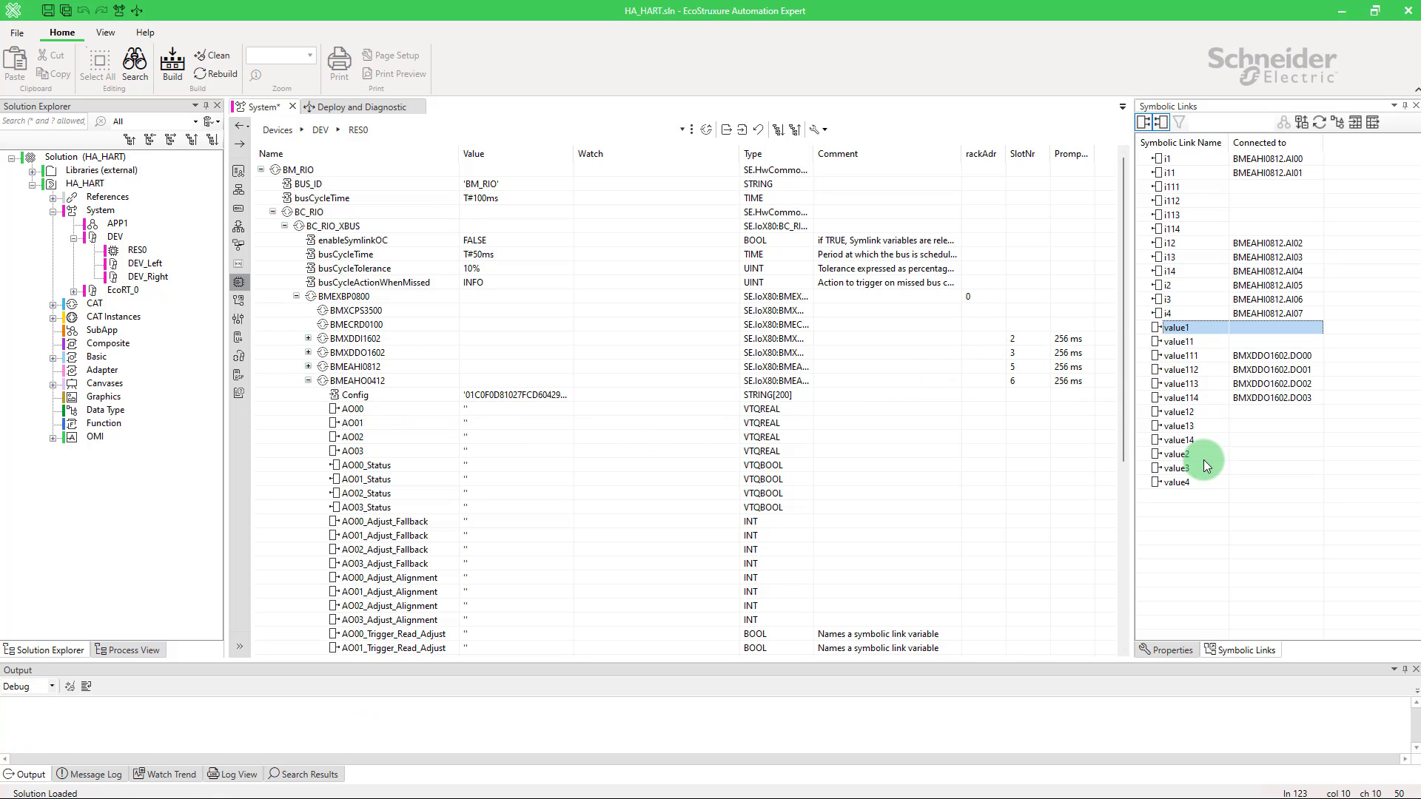
{"action": "left_click", "coordinate": [1177, 453], "text": "ctrl"}
{"action": "left_click", "coordinate": [1177, 468], "text": "ctrl"}
{"action": "left_click", "coordinate": [1177, 481], "text": "ctrl"}
{"action": "left_click_drag", "start_coordinate": [1198, 482], "coordinate": [541, 411]}
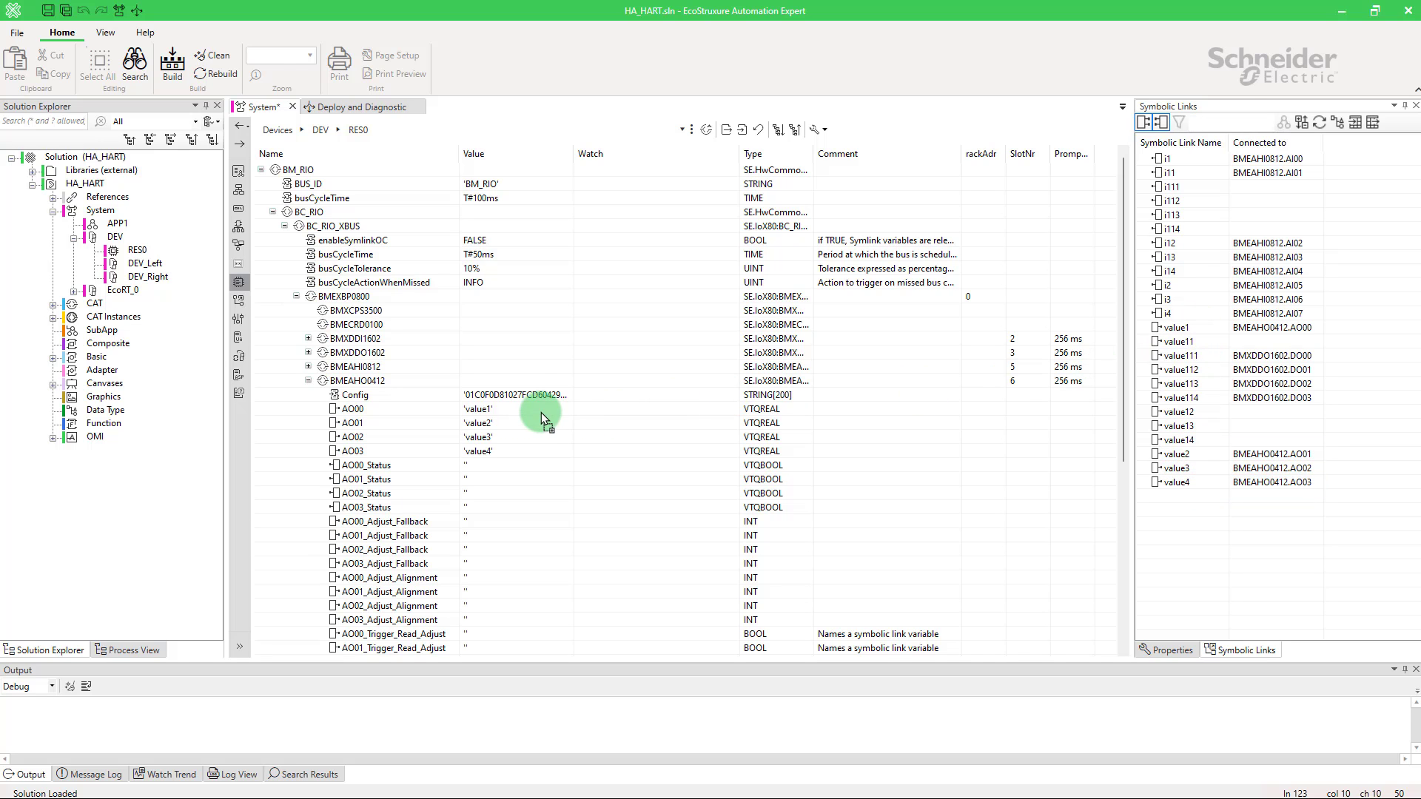
Step: Open the BMEAHO0412 module's Config properties and accept the existing slot and channel parameters
{"action": "left_click", "coordinate": [564, 395]}
{"action": "left_click", "coordinate": [567, 396]}
{"action": "left_click", "coordinate": [831, 638]}
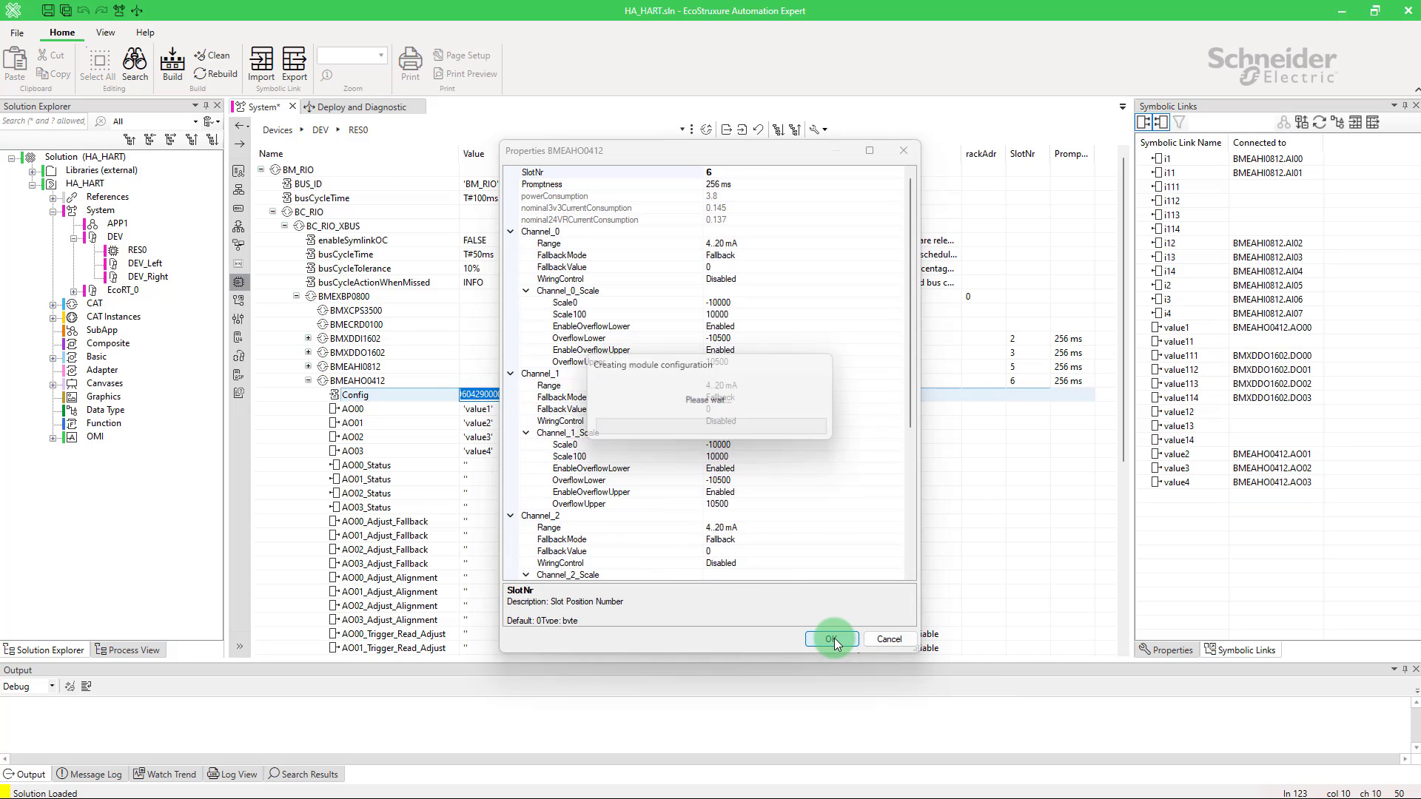
Step: Compile the DEV logical device in Deploy and Diagnostic and log in to its DEV_Left and DEV_Right controllers
{"action": "left_click", "coordinate": [378, 107]}
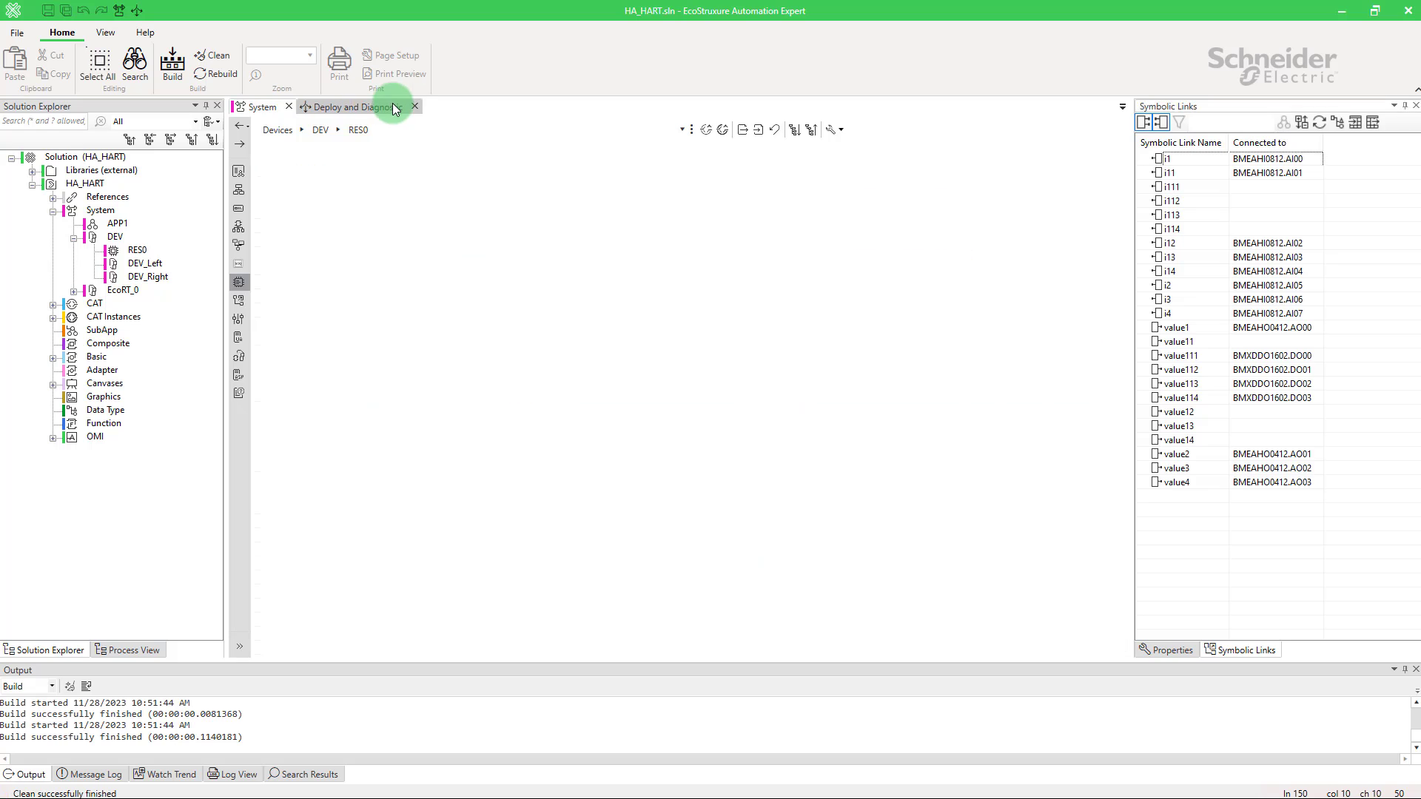
{"action": "left_click", "coordinate": [239, 199]}
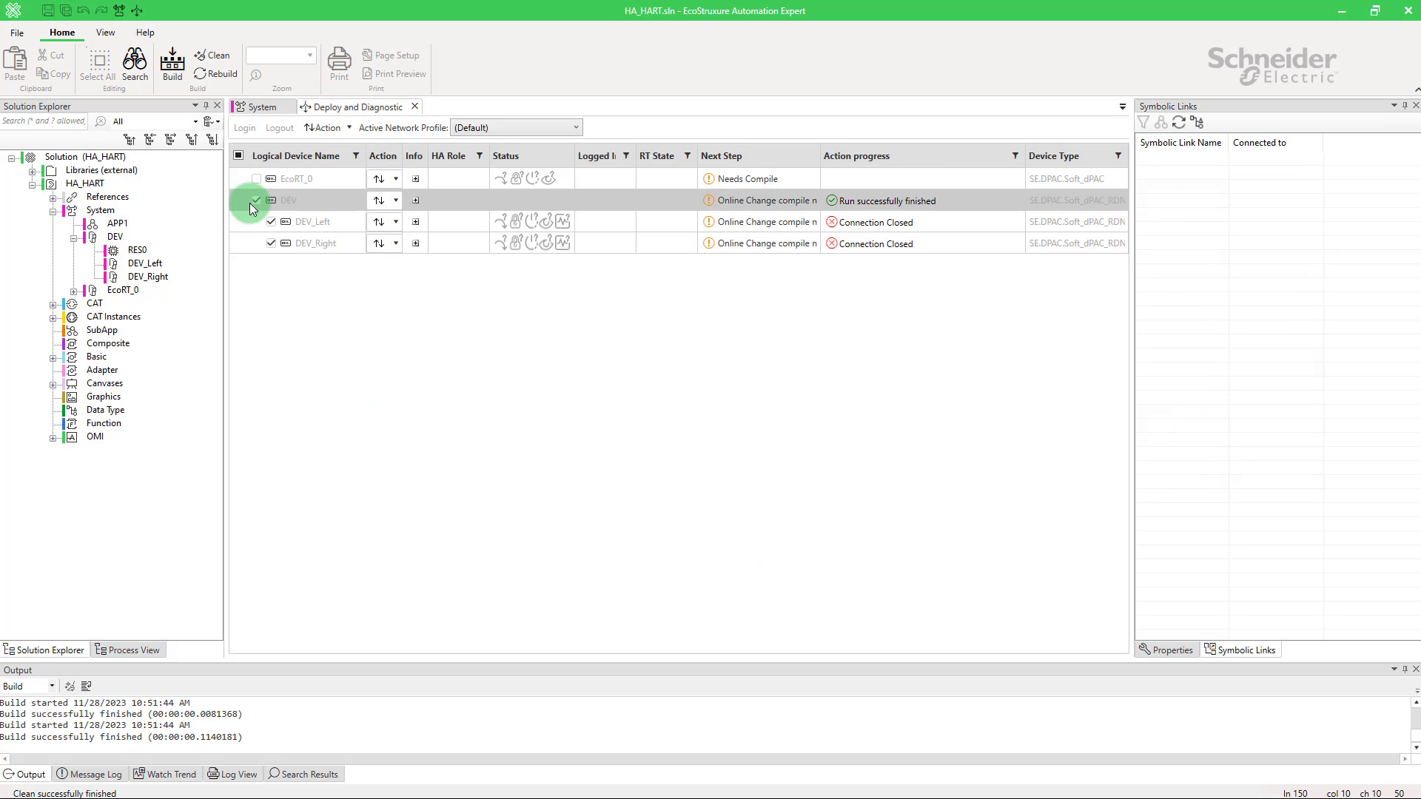
{"action": "left_click", "coordinate": [379, 201]}
{"action": "left_click", "coordinate": [360, 259]}
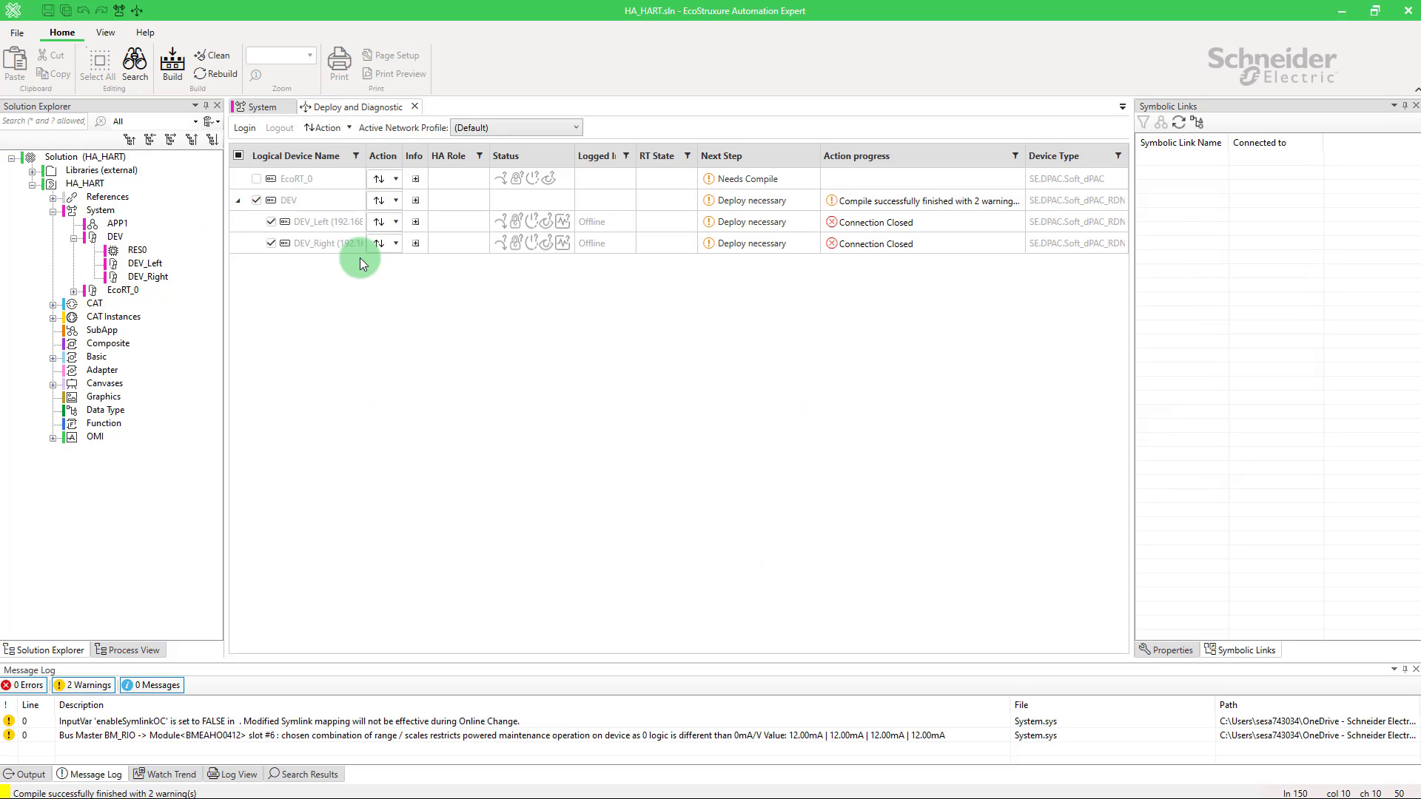
{"action": "left_click", "coordinate": [391, 205]}
{"action": "left_click", "coordinate": [378, 222]}
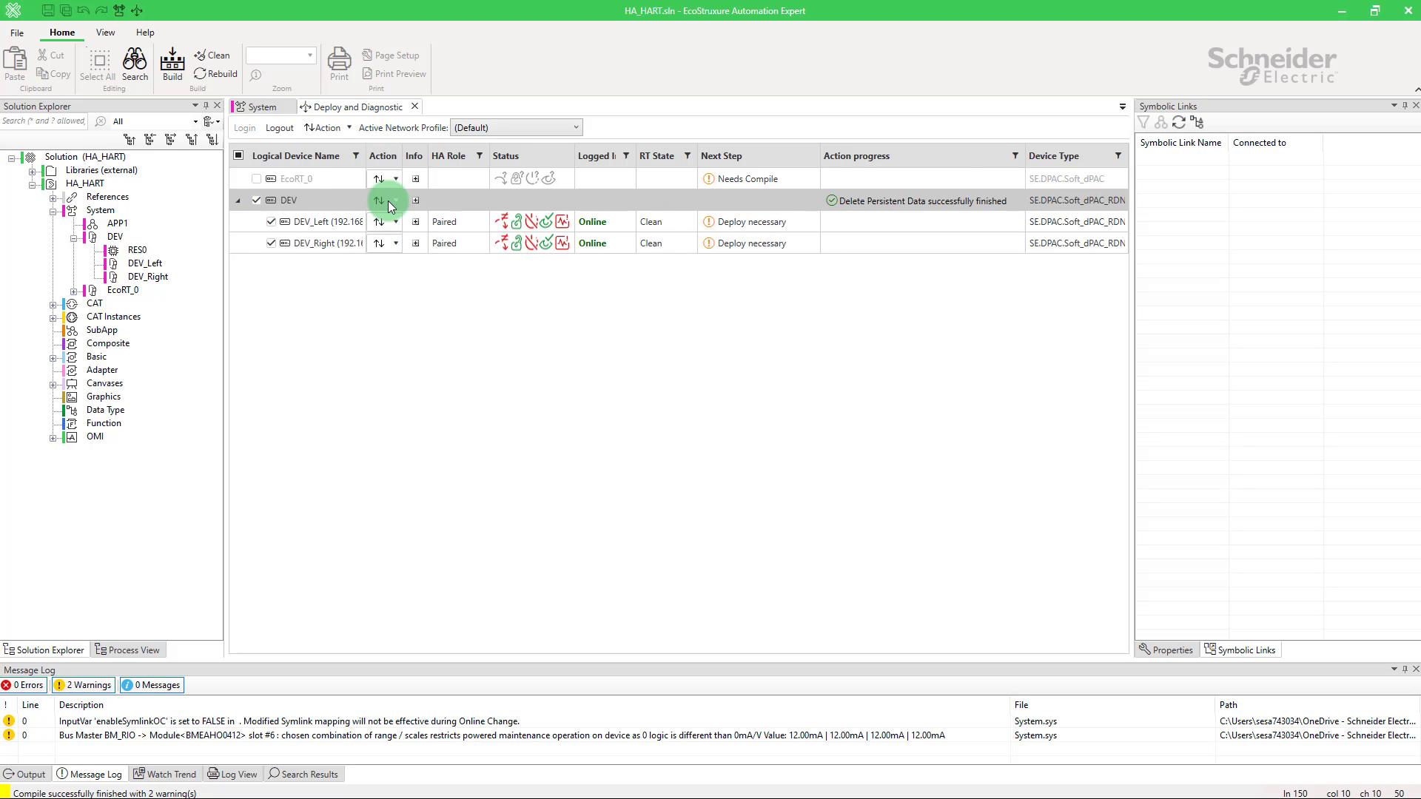
Step: Deploy the compiled project to the DEV device pair and confirm the deployment
{"action": "left_click", "coordinate": [387, 202]}
{"action": "mouse_move", "coordinate": [314, 309]}
{"action": "left_click", "coordinate": [255, 307]}
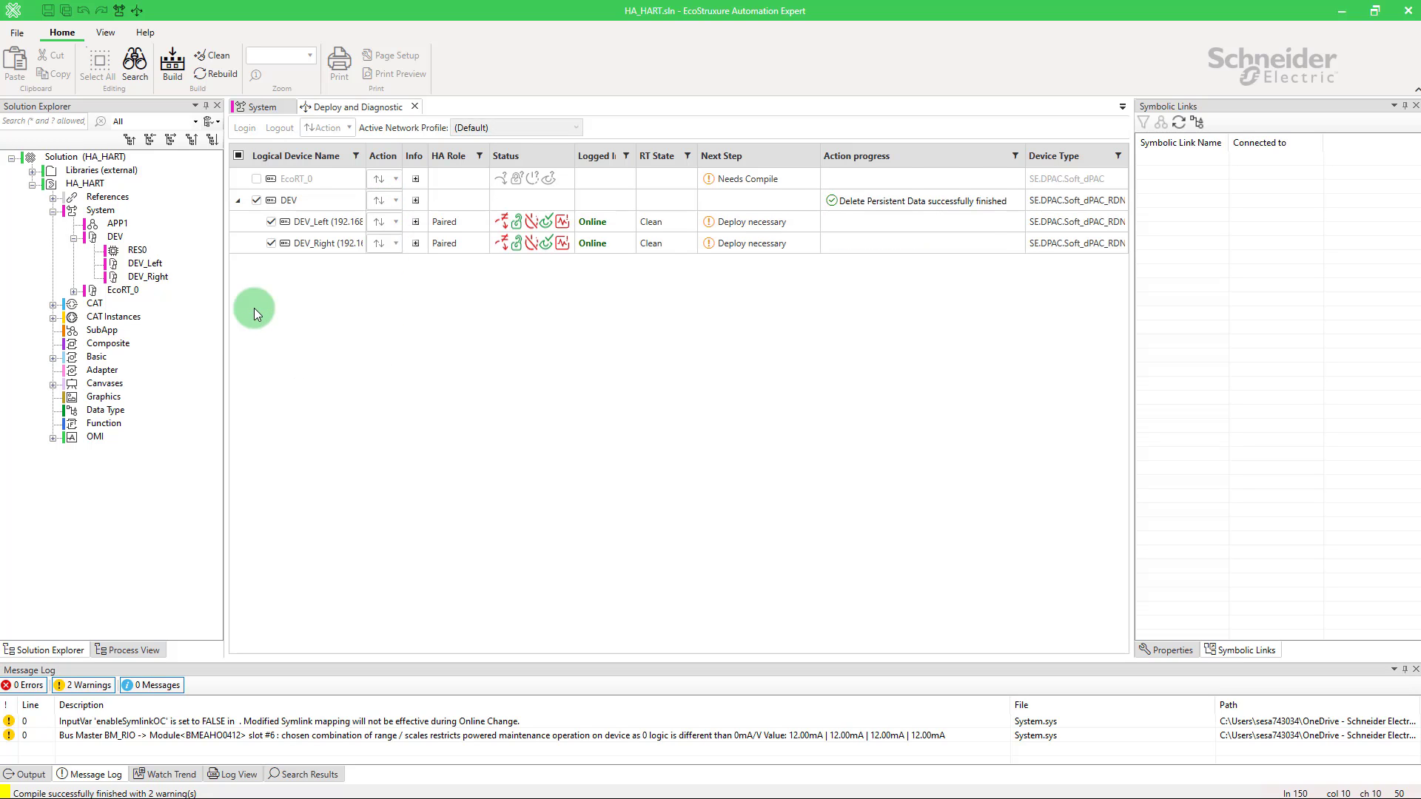
{"action": "left_click", "coordinate": [856, 514]}
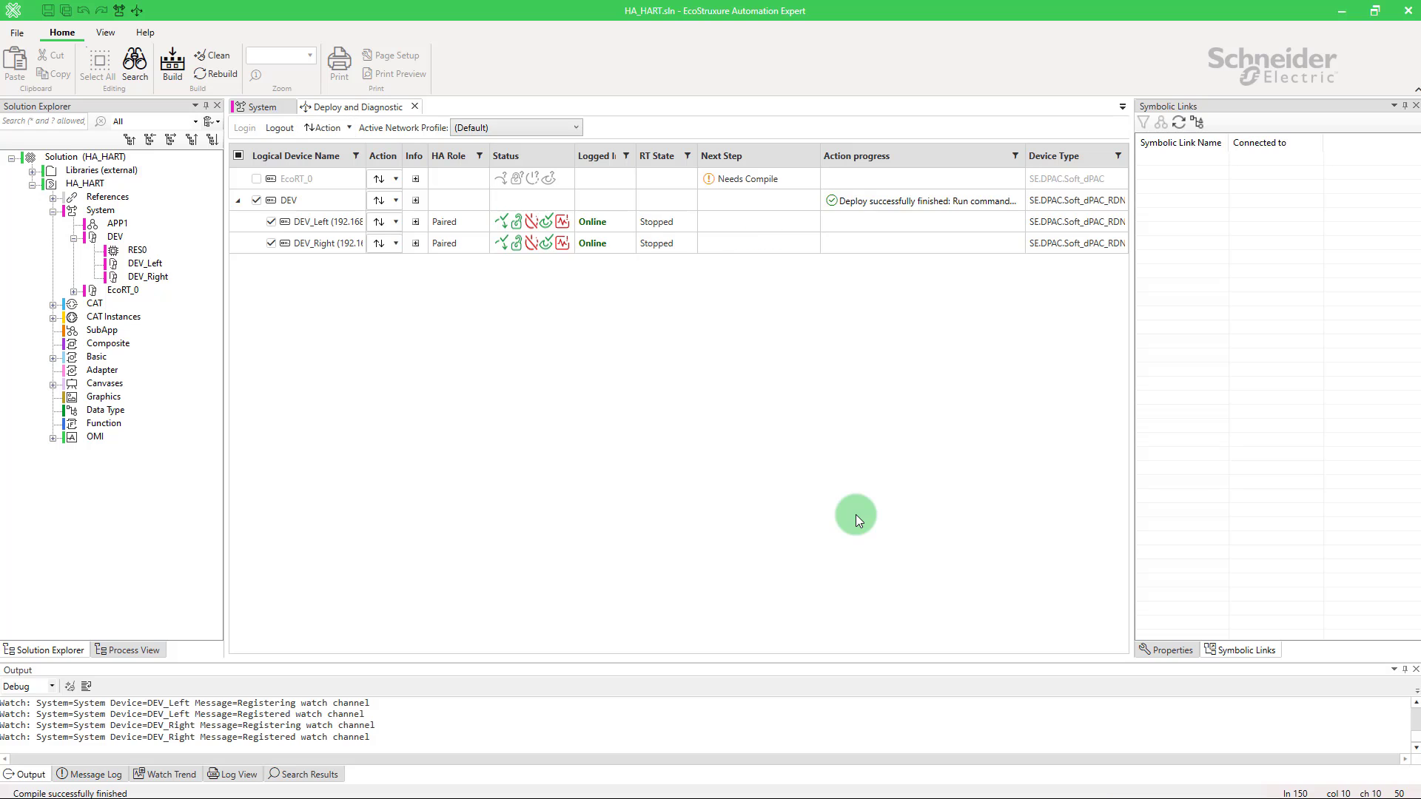
Step: Run the deployed application on the DEV device pair
{"action": "left_click", "coordinate": [392, 201]}
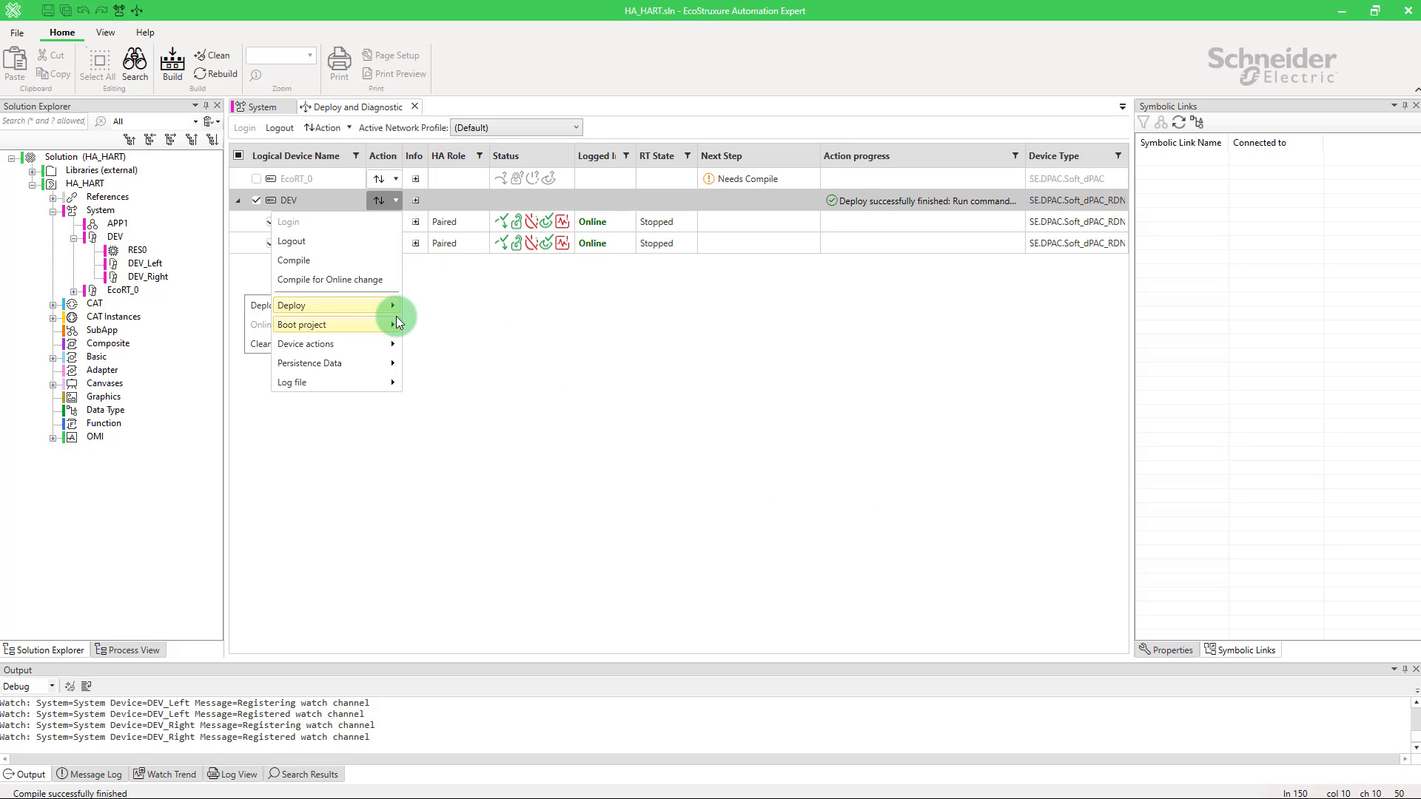
{"action": "mouse_move", "coordinate": [334, 346]}
{"action": "left_click", "coordinate": [261, 343]}
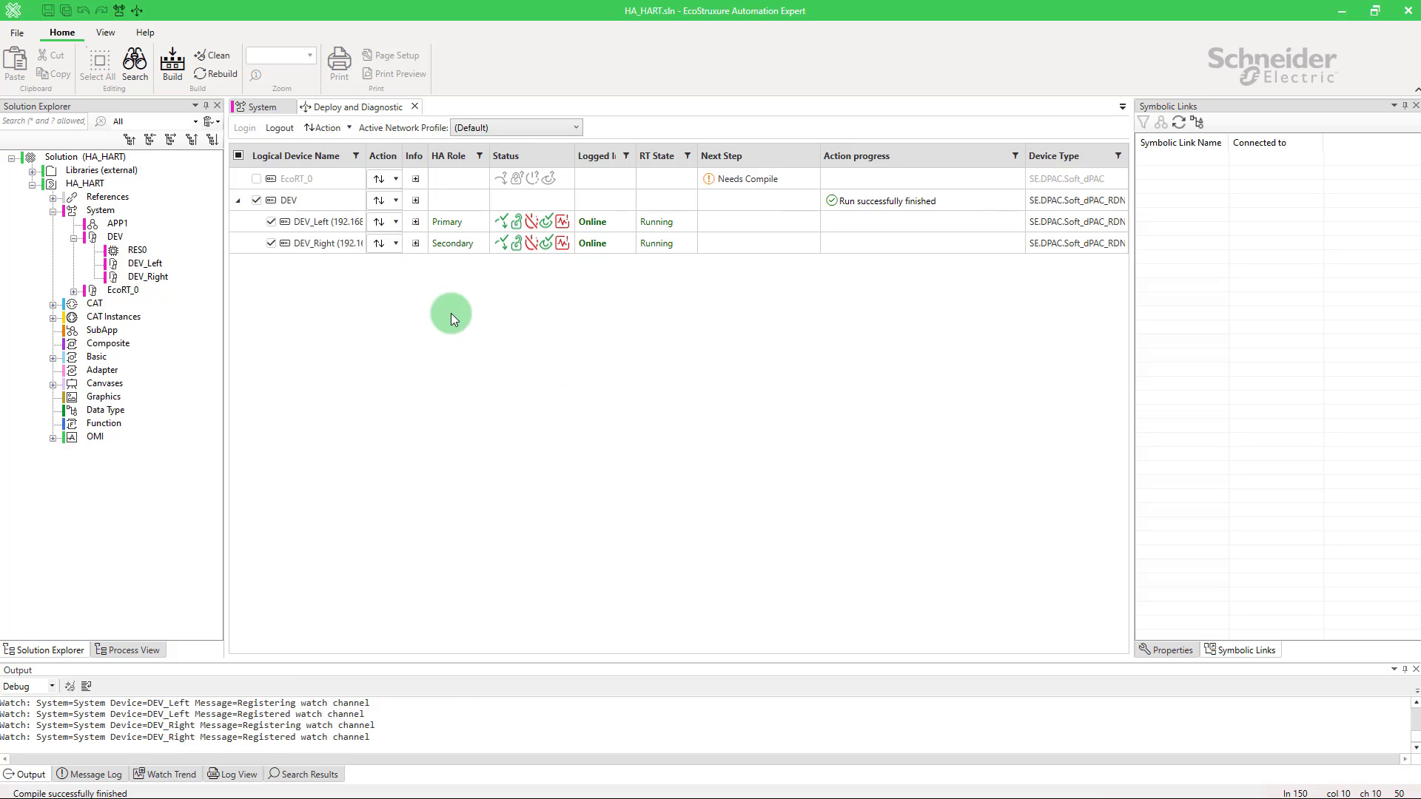
Step: Return to the RES0 hardware configuration and watch the live value of BMEAHO0412 channel AO00
{"action": "left_click", "coordinate": [264, 104]}
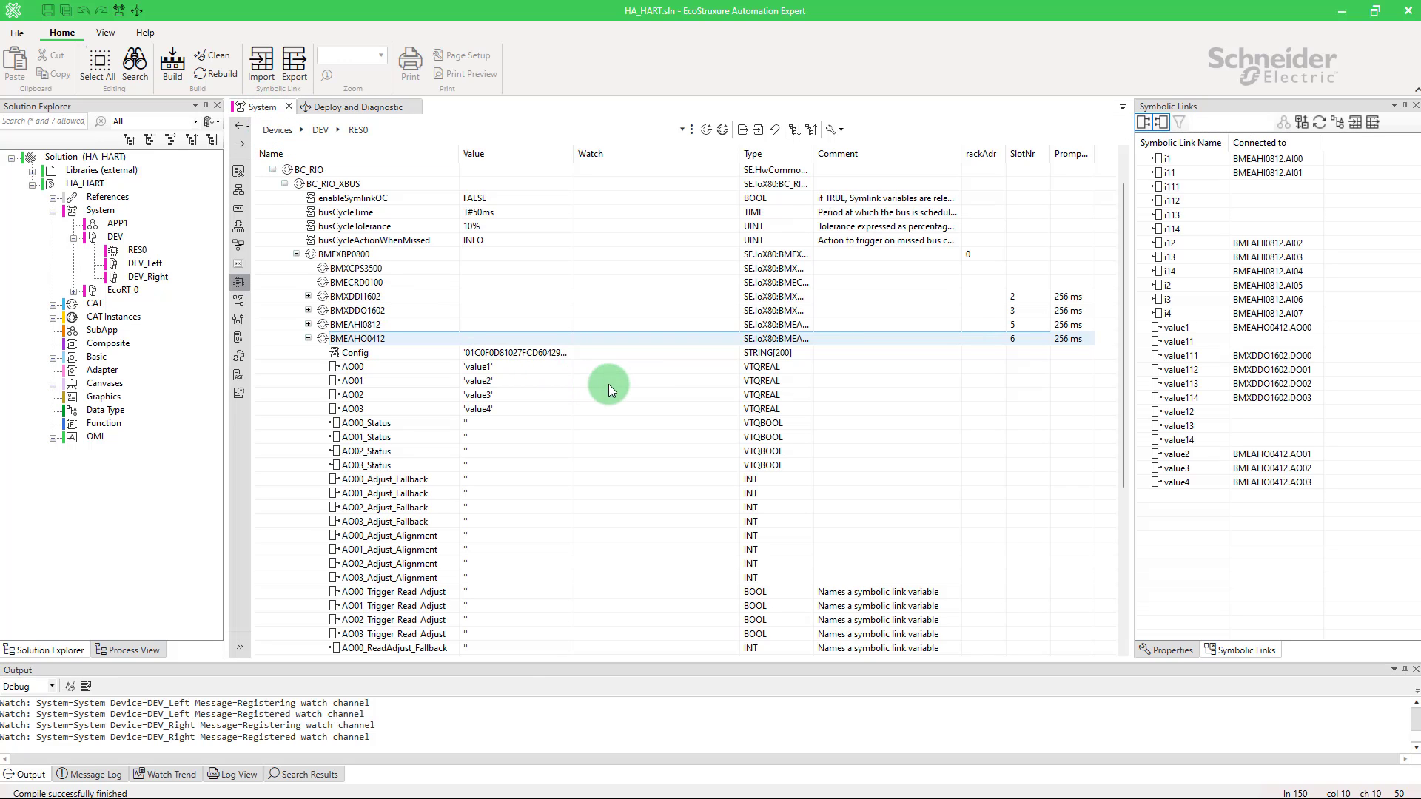
{"action": "left_click", "coordinate": [621, 366]}
{"action": "left_click", "coordinate": [677, 529]}
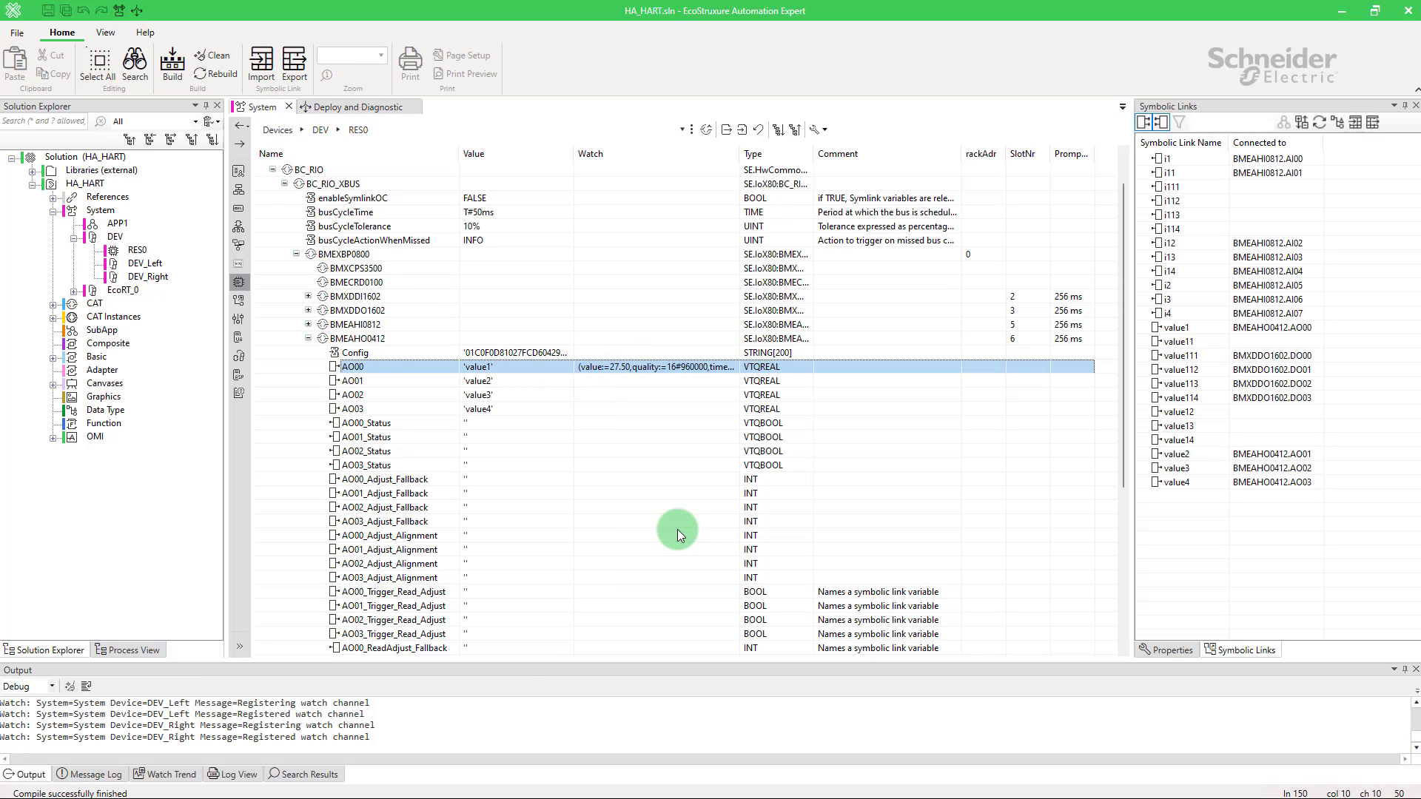